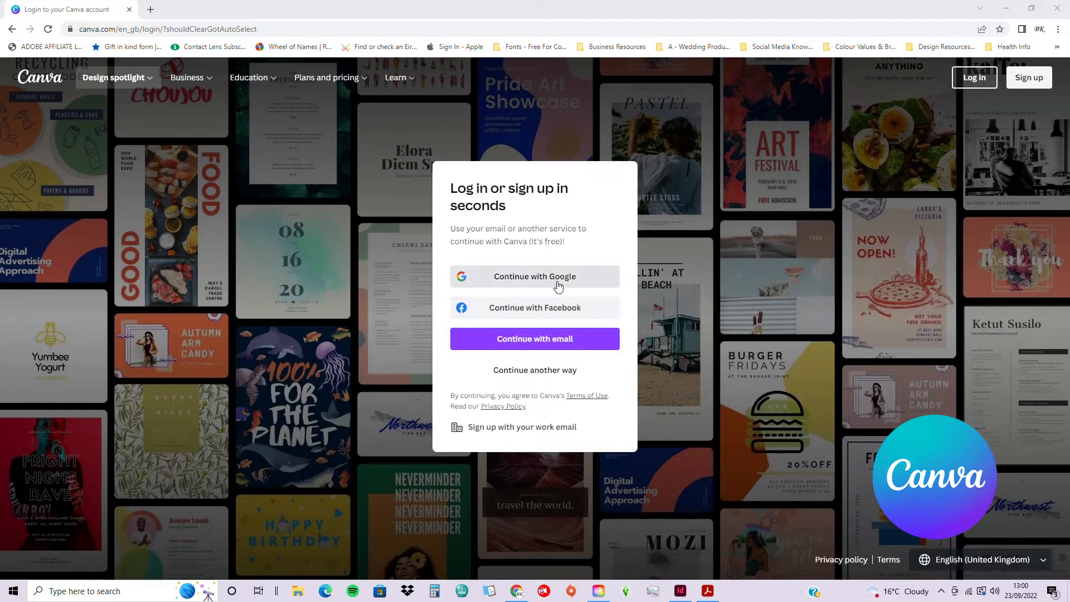
Log in to Canva and open the Makeover Specialist - A5 Leaflet - INC Bleed PDF.pdf design from the saved projects
left_click(565, 313)
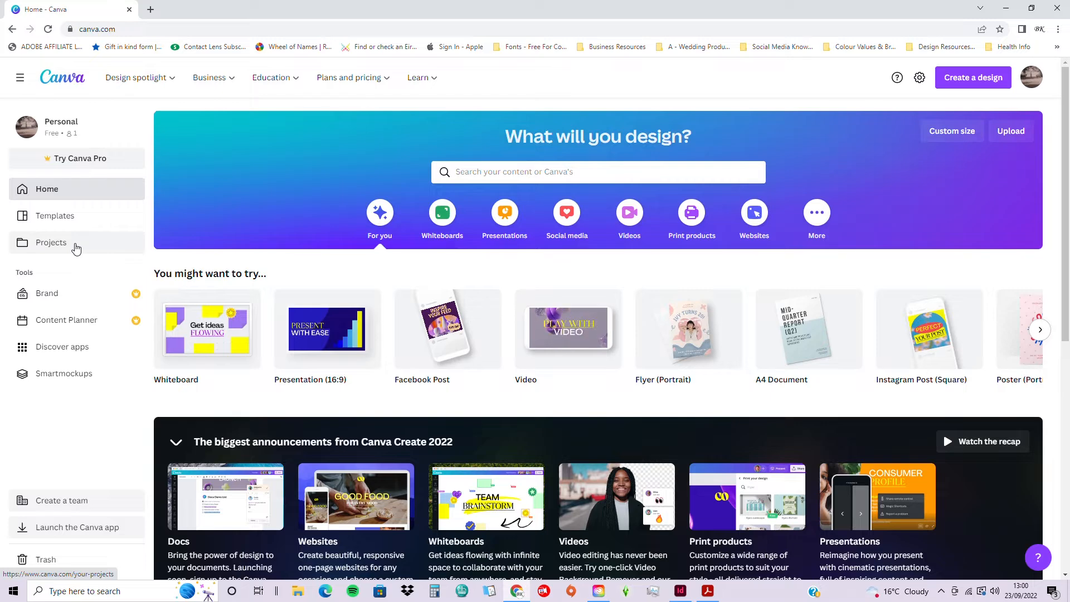
left_click(76, 245)
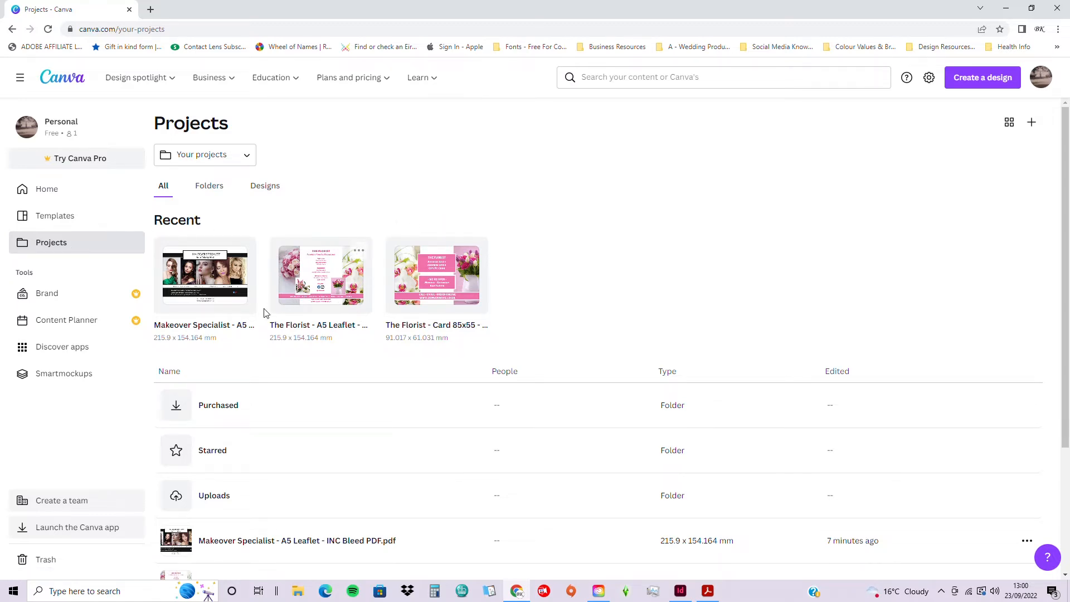
scroll(291, 366, "down", 2)
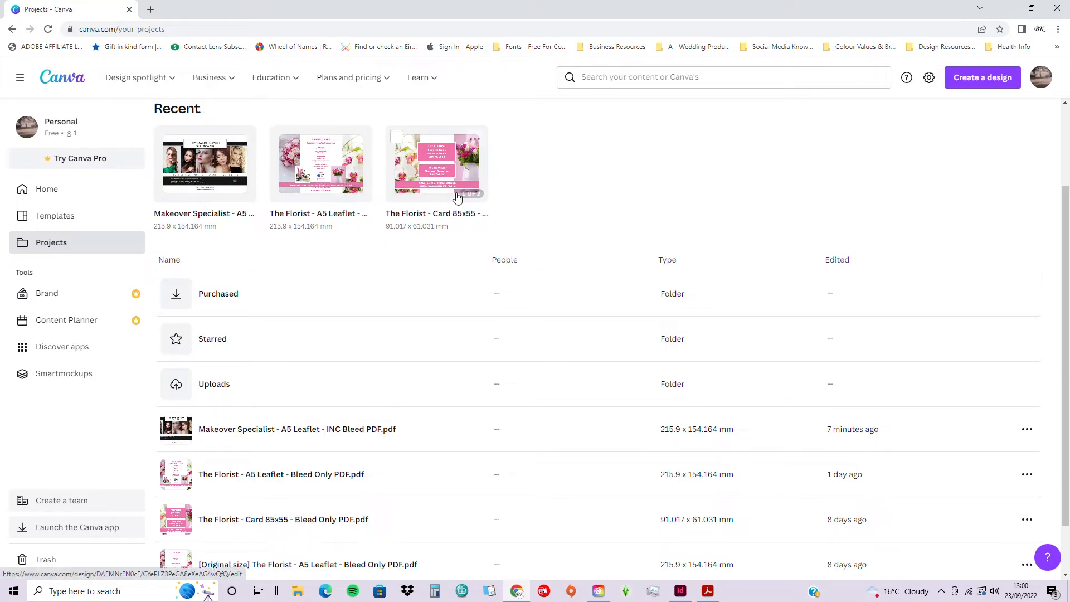
scroll(390, 245, "down", 1)
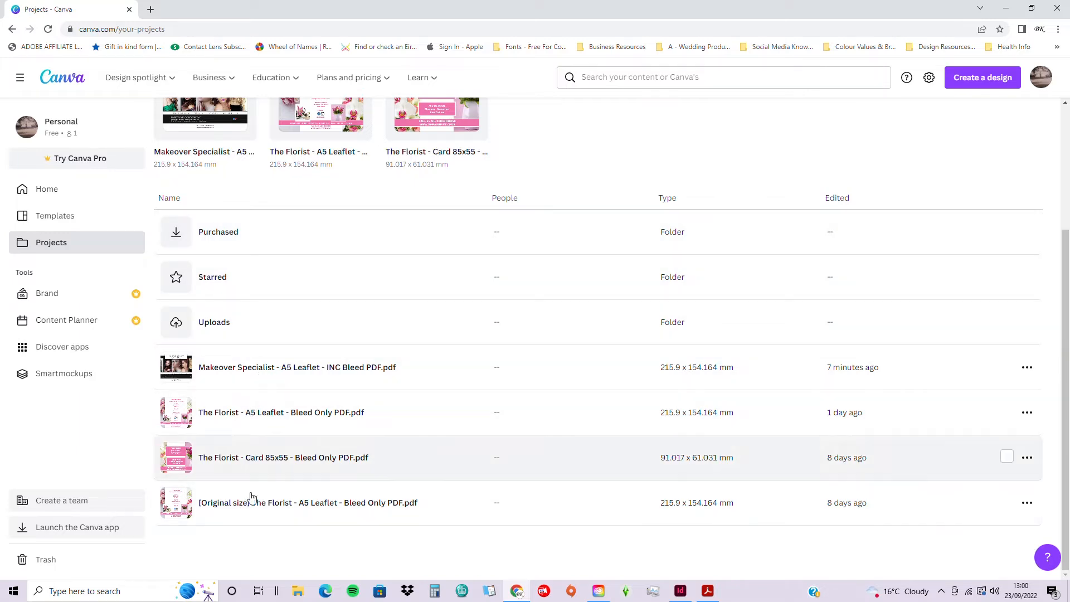
scroll(273, 410, "up", 3)
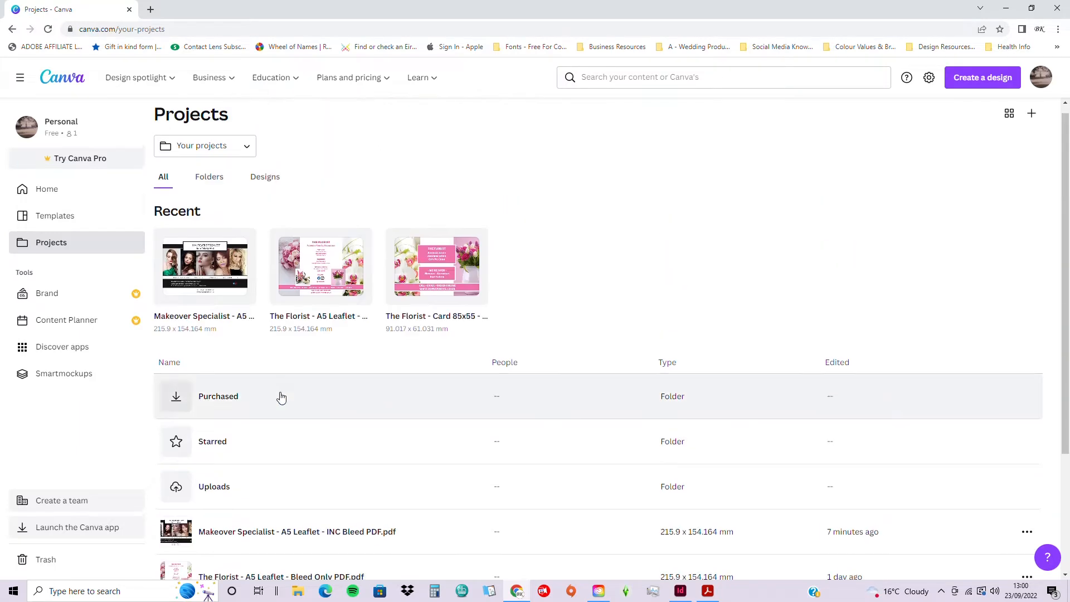
left_click(223, 271)
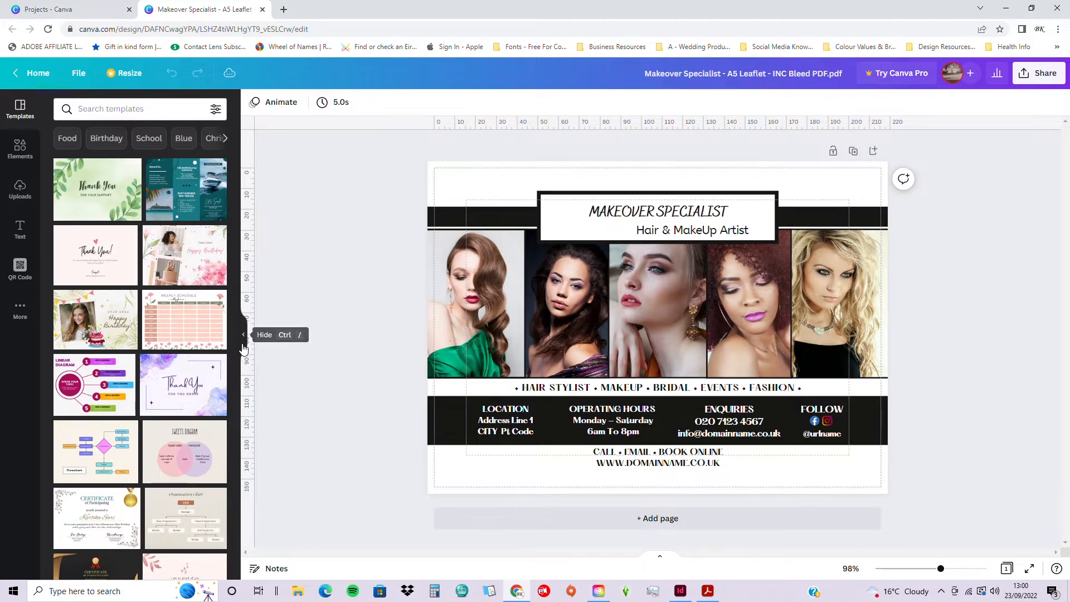
left_click(243, 335)
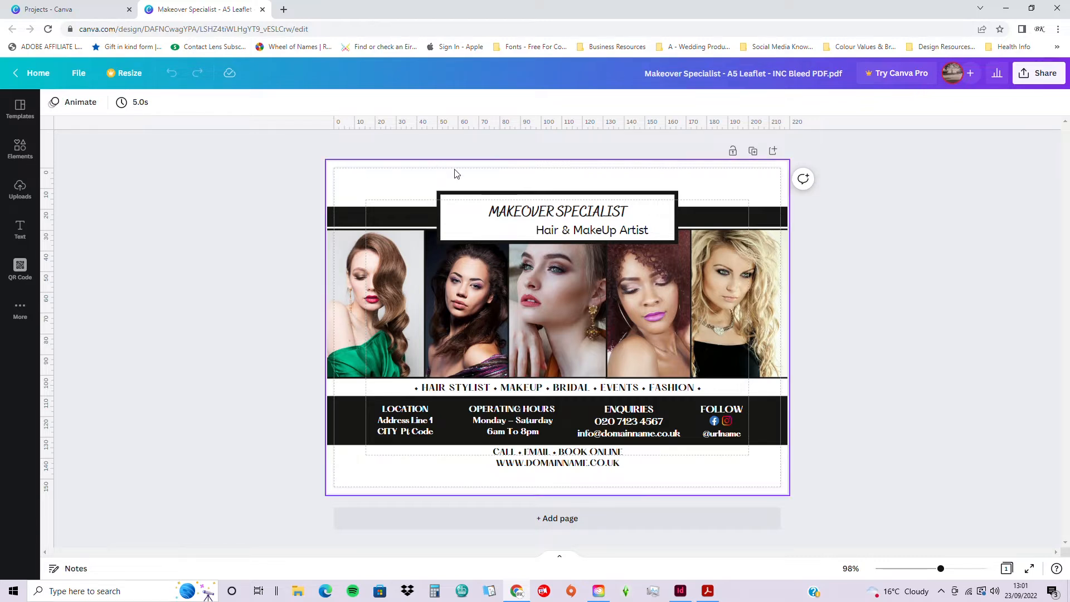
Change the font of the MAKEOVER SPECIALIST heading to Hatton Bold, searching the fonts for "bold"
left_click(517, 211)
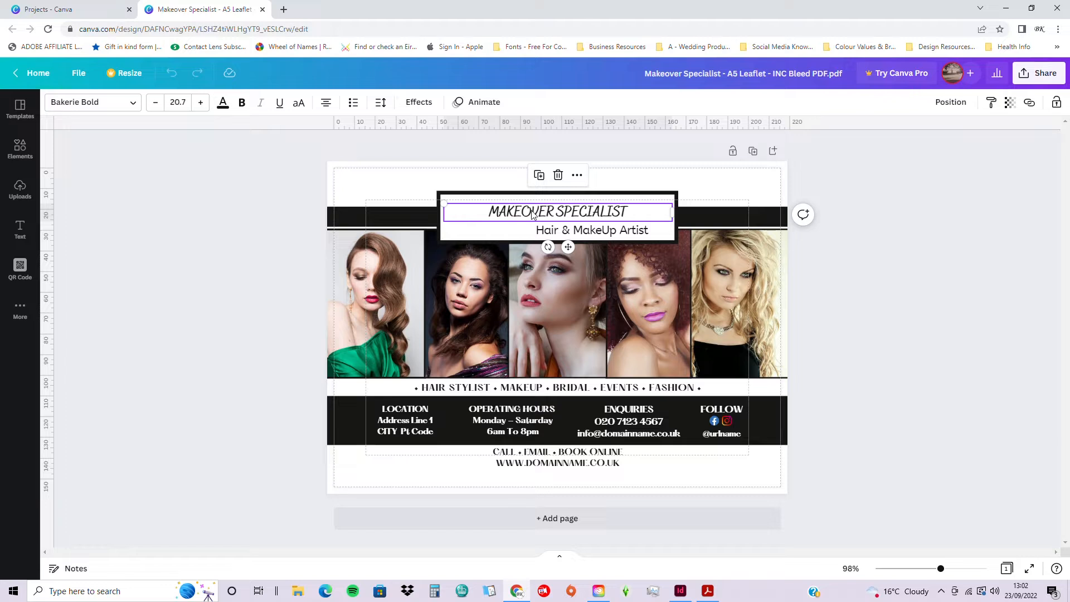
double_click(614, 214)
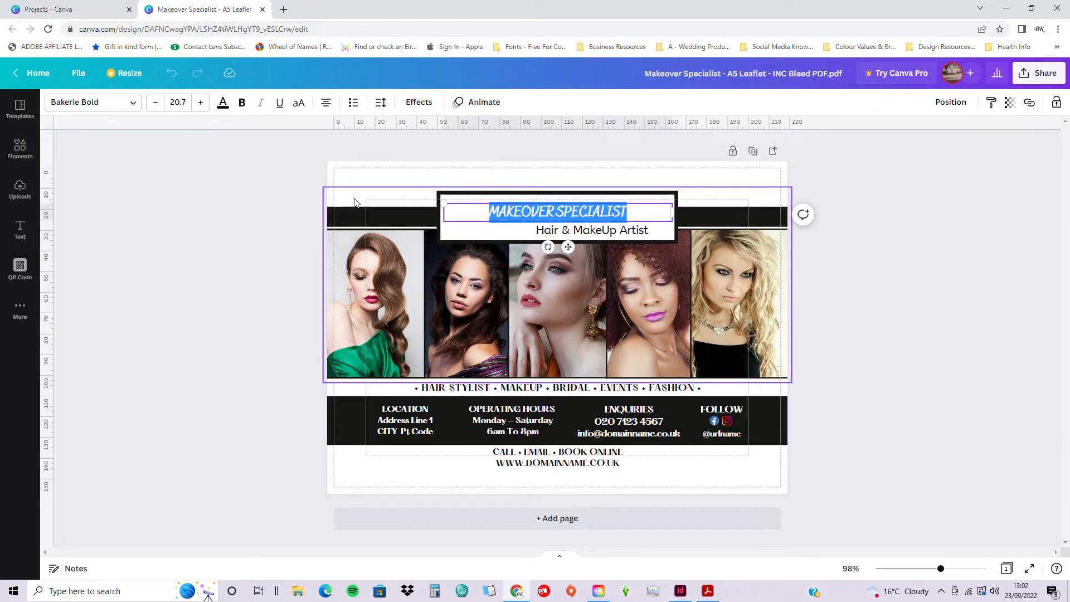
left_click(134, 106)
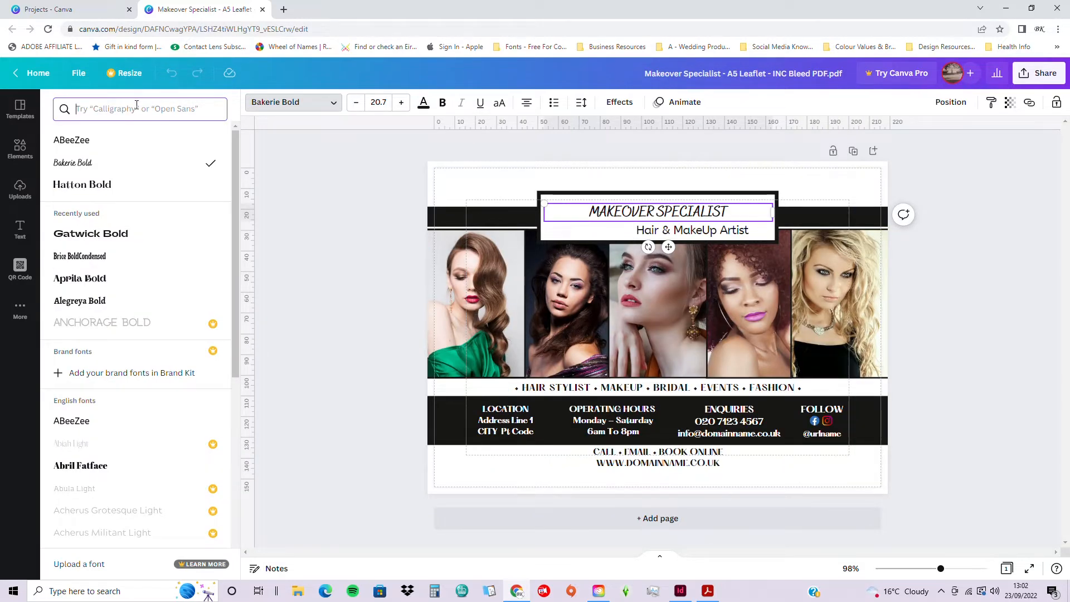
type("bold")
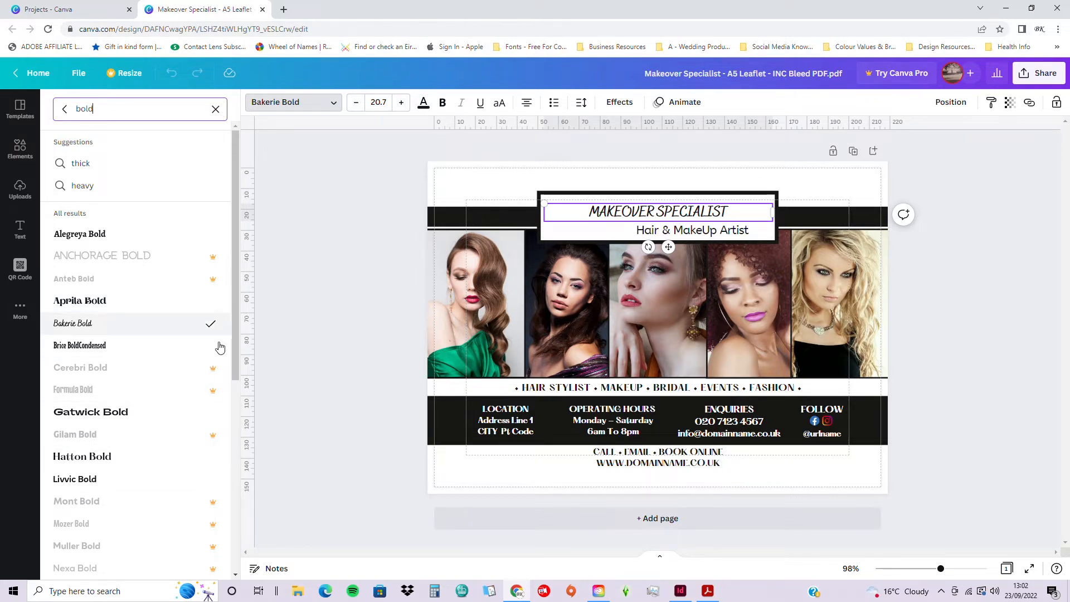
left_click(136, 461)
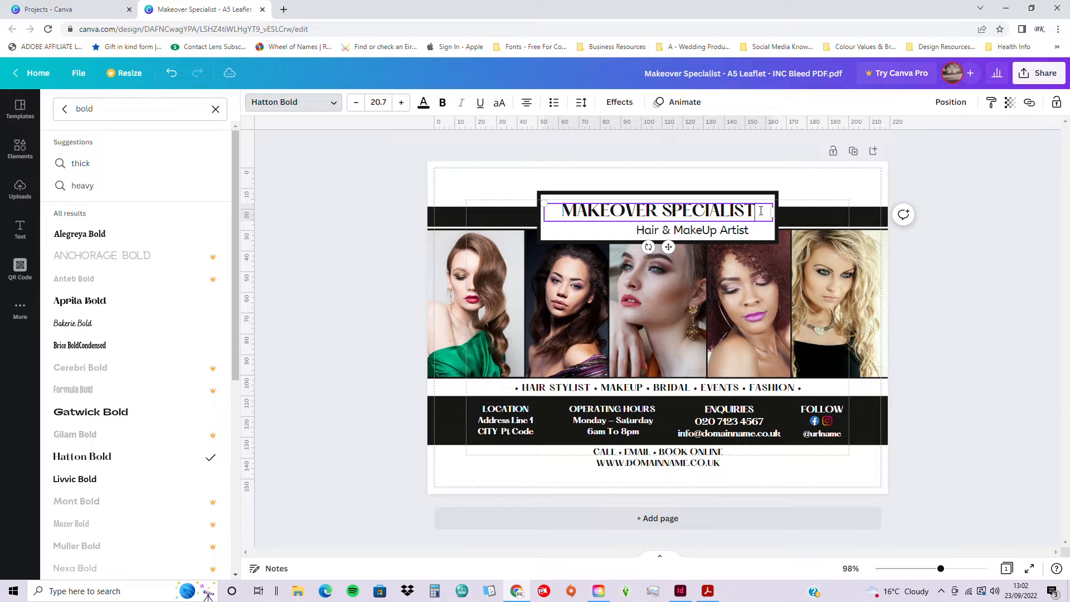
Try the other text alignments on the MAKEOVER SPECIALIST heading and return it to centred
left_click_drag(761, 211, 541, 203)
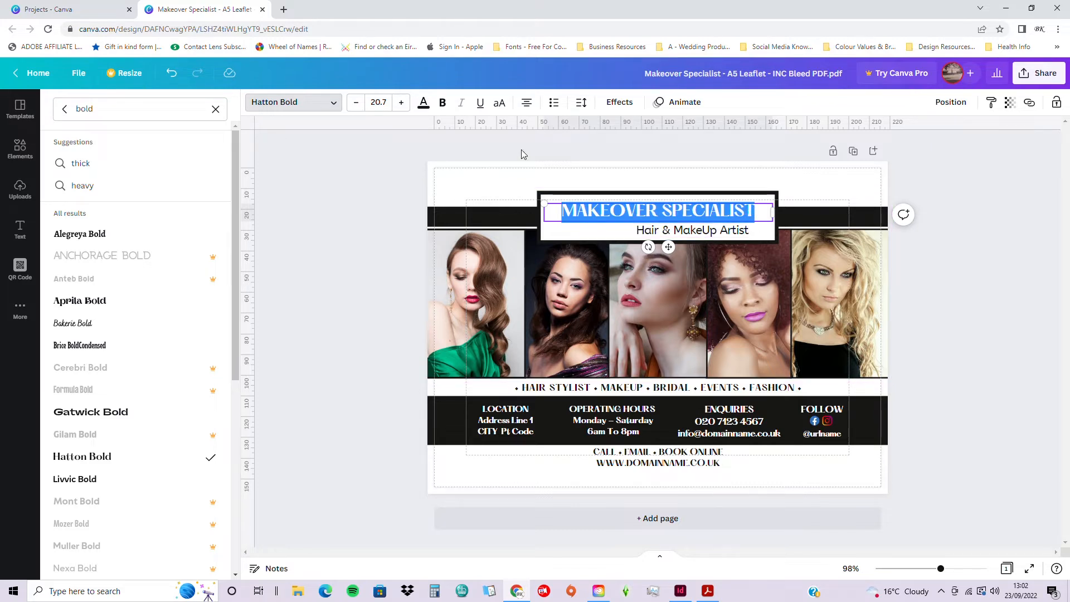
left_click(530, 104)
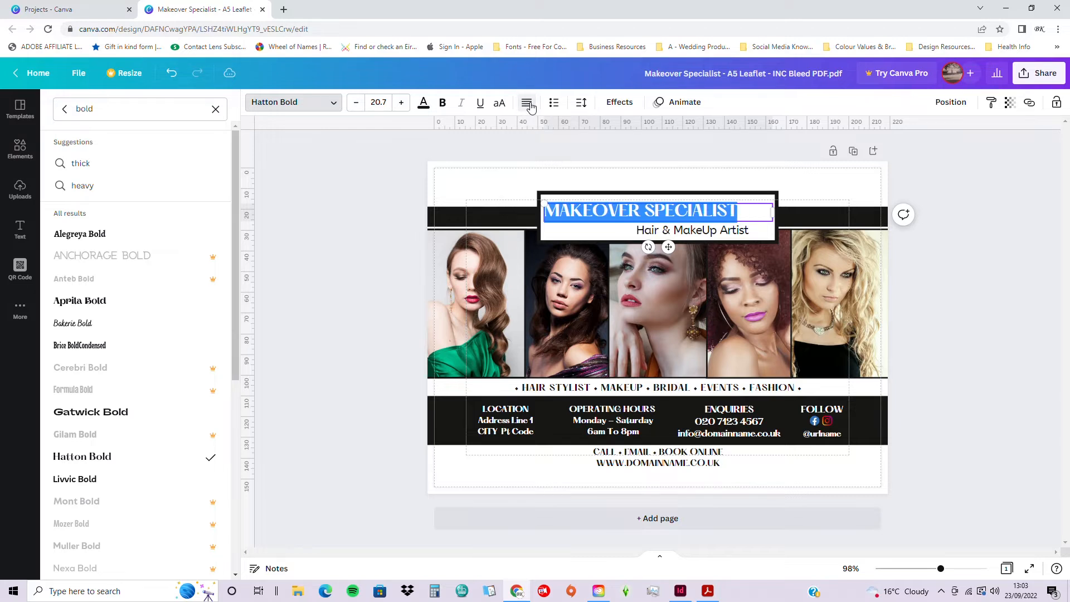
left_click(527, 105)
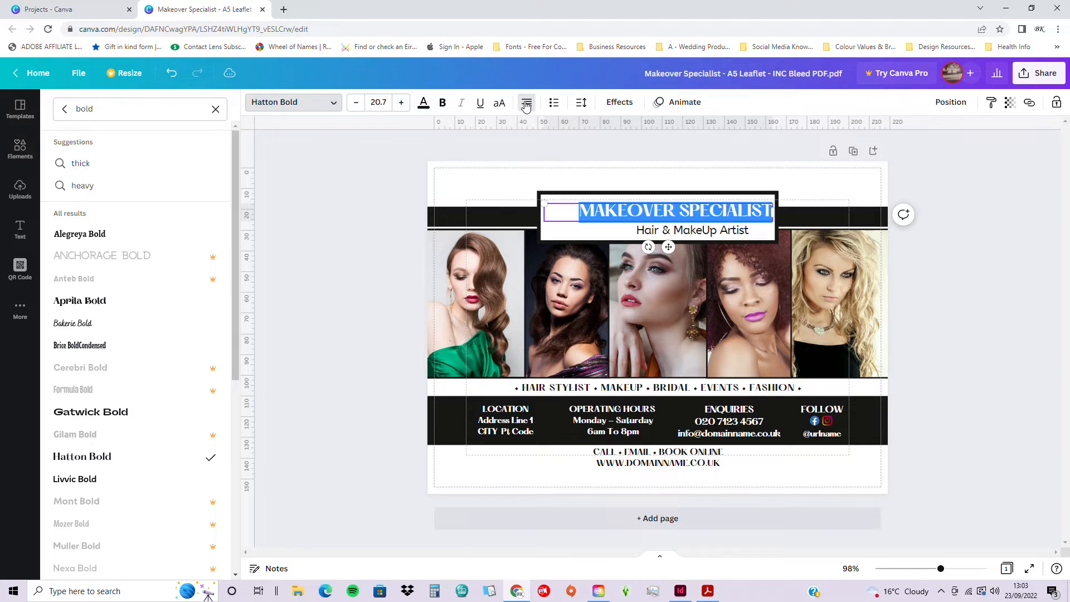
left_click(526, 105)
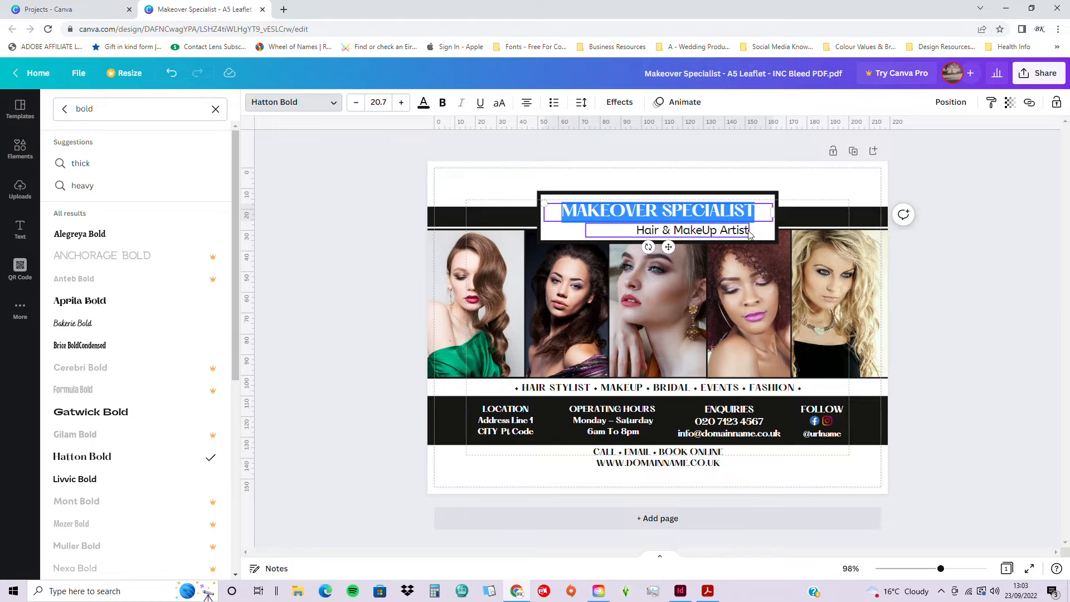
Try the MAKEOVER SPECIALIST heading at font size 18.7 and return it to 20.7
left_click(756, 214)
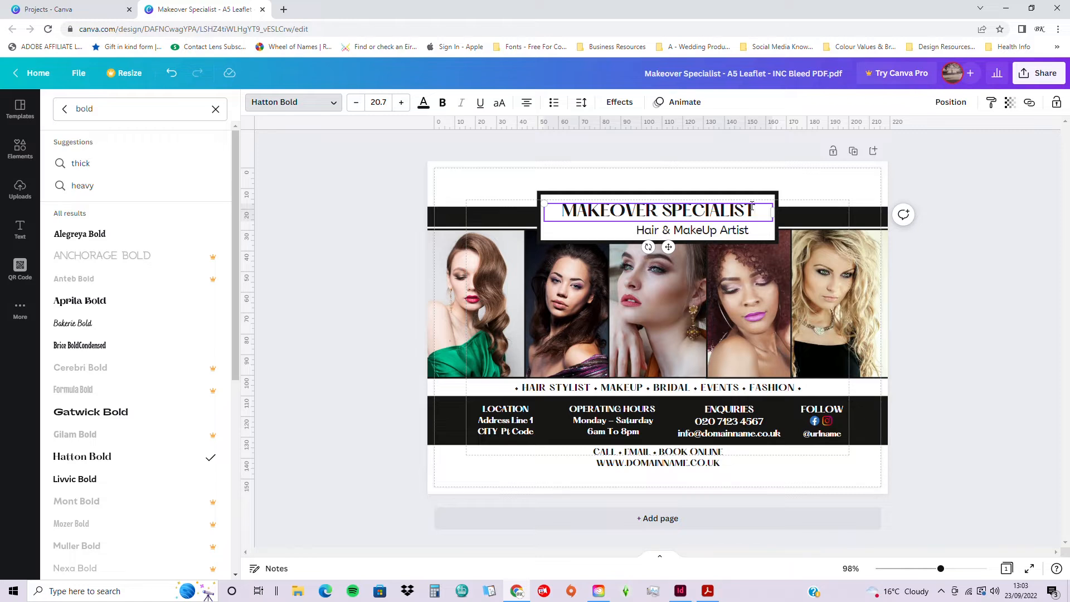
left_click_drag(753, 208, 564, 221)
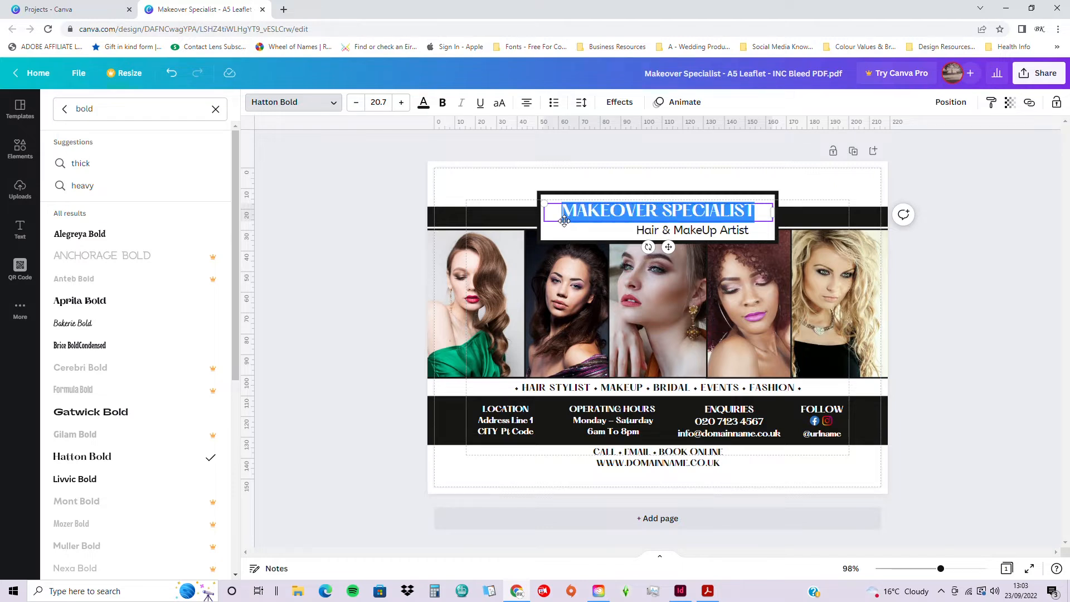
left_click(356, 103)
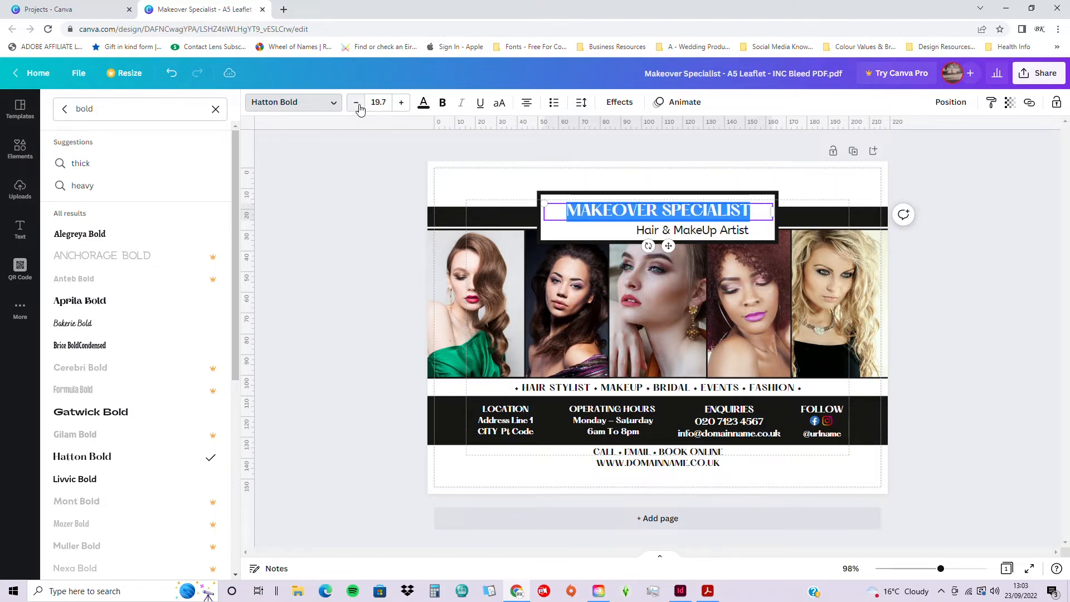
left_click(356, 103)
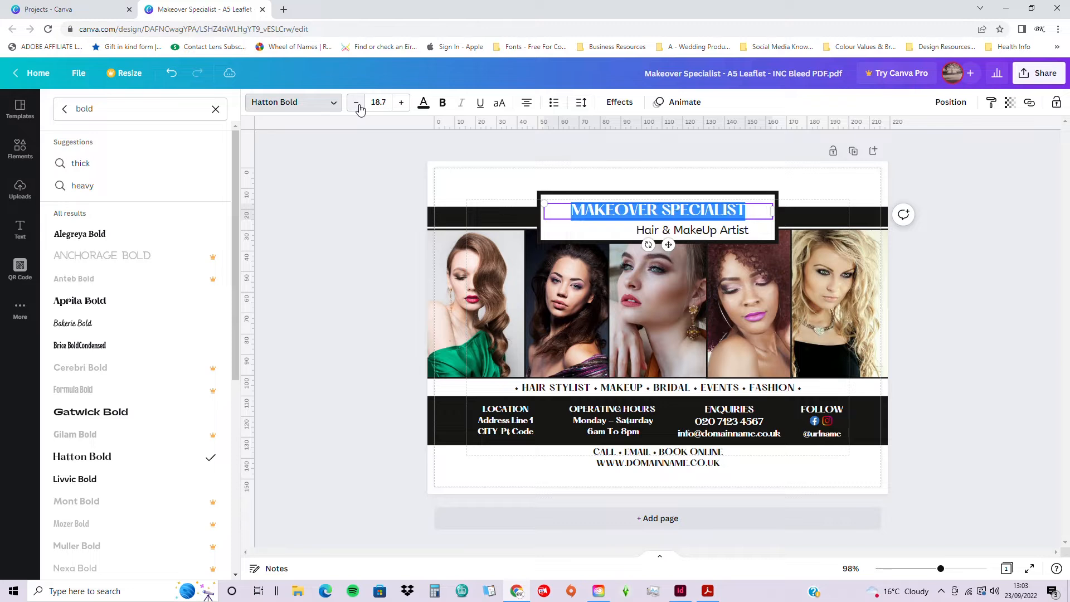
left_click(401, 102)
left_click(401, 103)
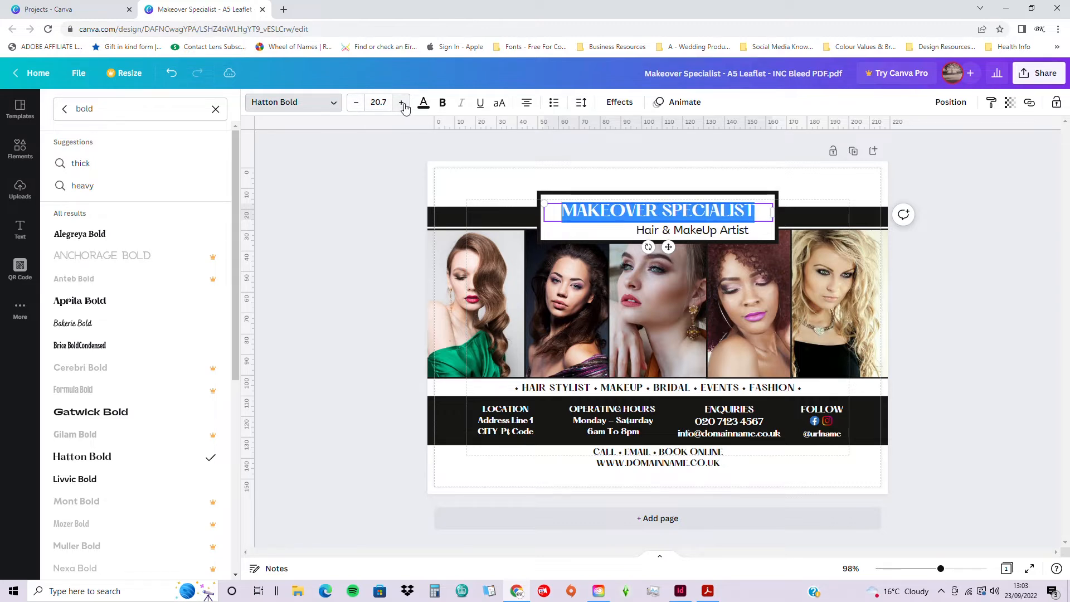
Apply bold to the MAKEOVER SPECIALIST heading and deselect it
left_click(441, 103)
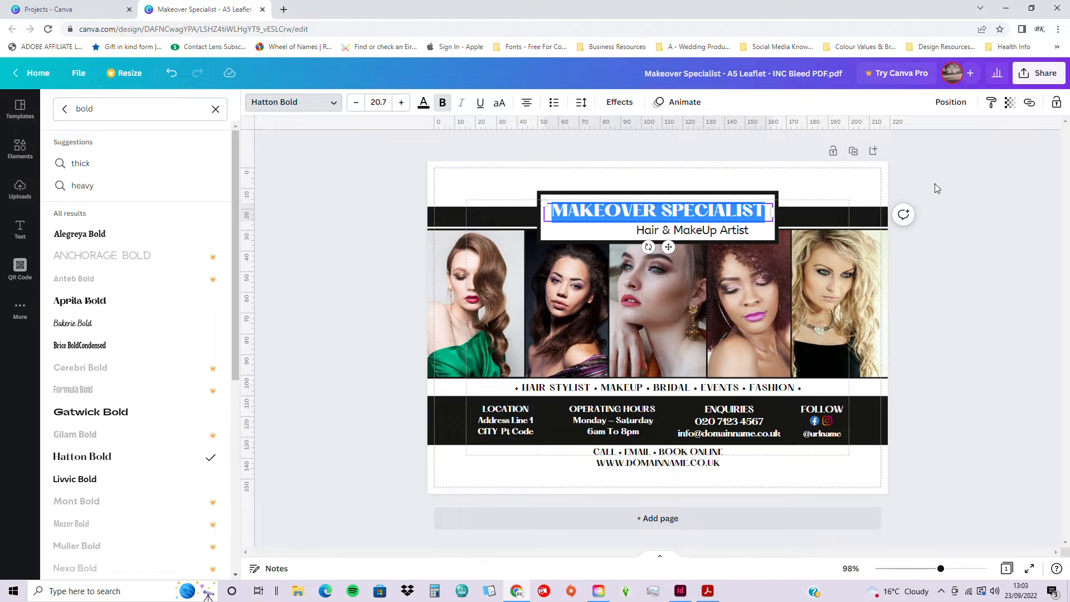
left_click(935, 189)
left_click(846, 276)
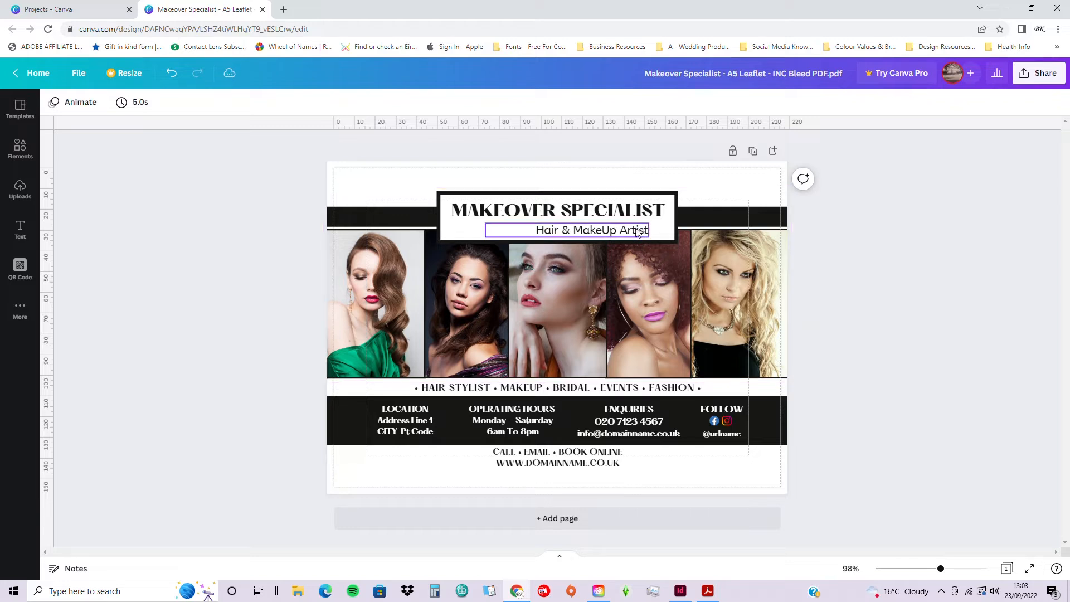
Centre the "Hair & MakeUp Artist" text box under the heading and centre-align its text
left_click_drag(637, 233, 630, 227)
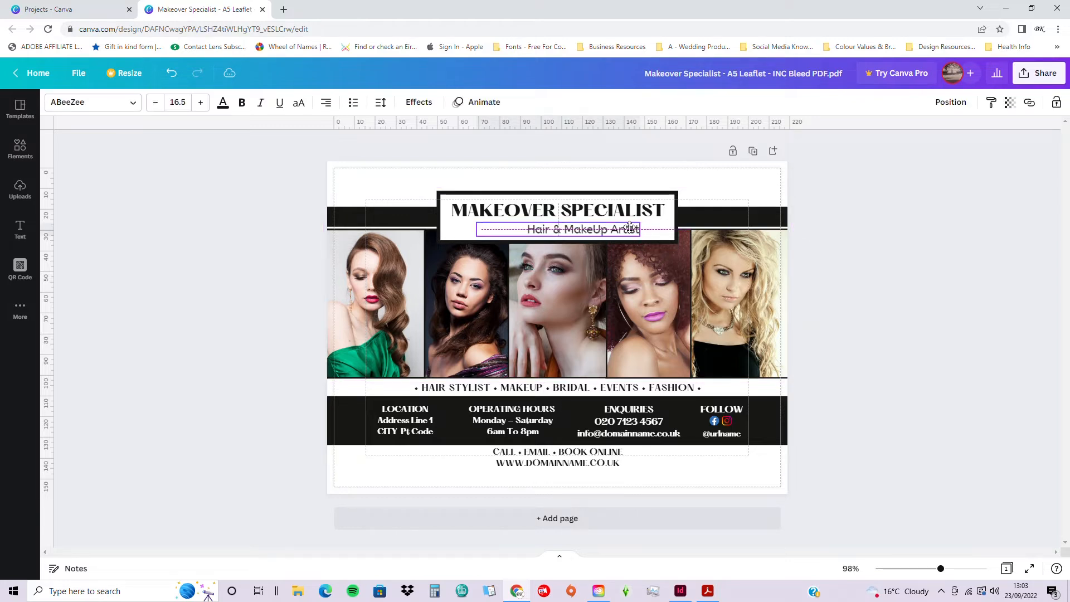
double_click(629, 229)
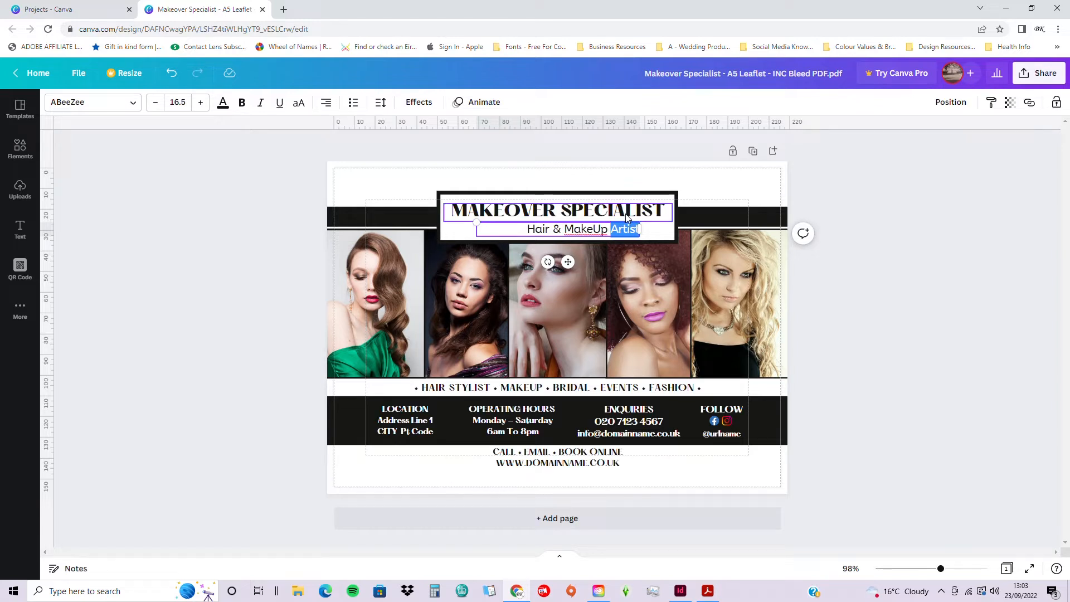
key("ctrl+a")
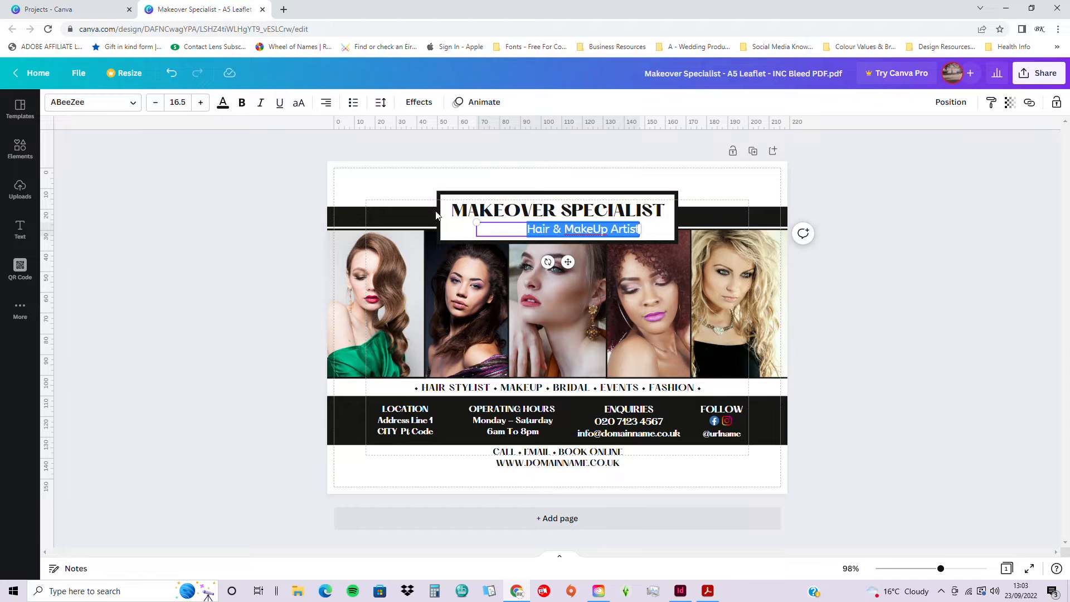
left_click(328, 104)
left_click(331, 105)
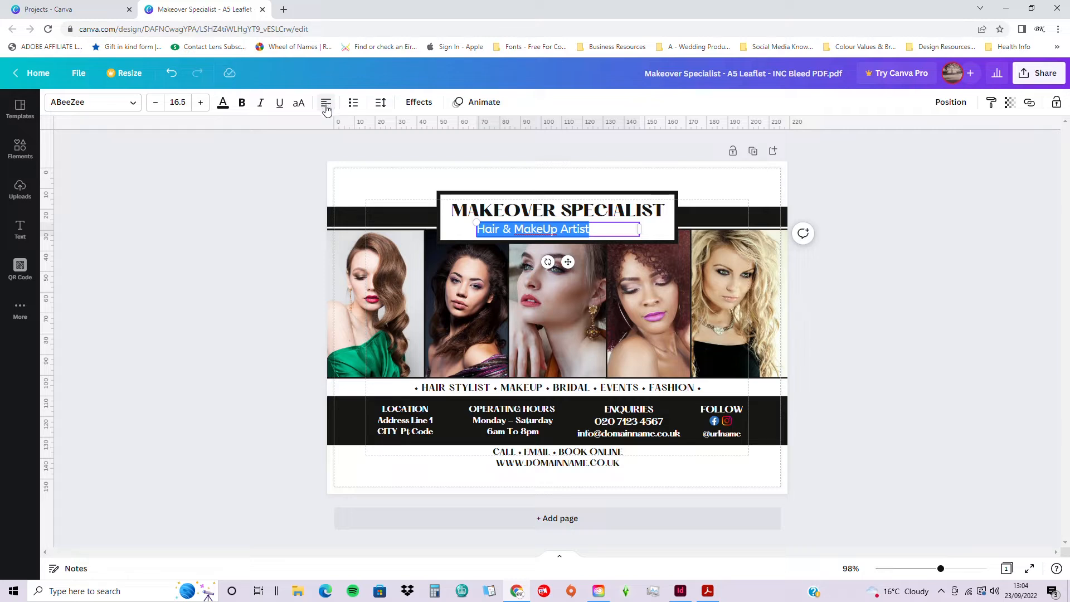
left_click(326, 106)
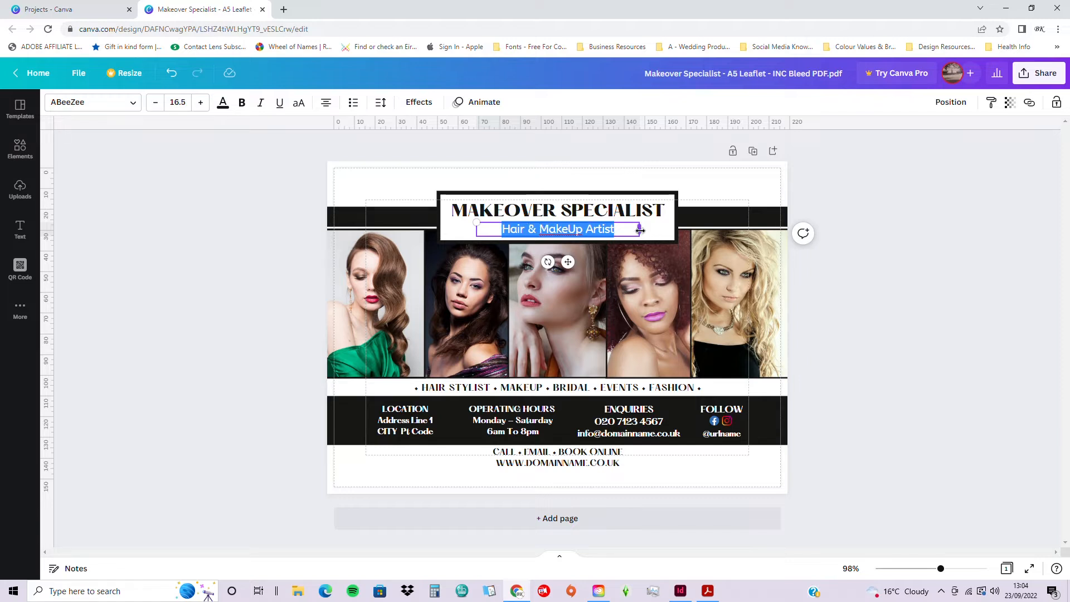
Widen the "Hair & MakeUp Artist" text box on both sides to roughly the width of the heading above
left_click_drag(640, 230, 663, 230)
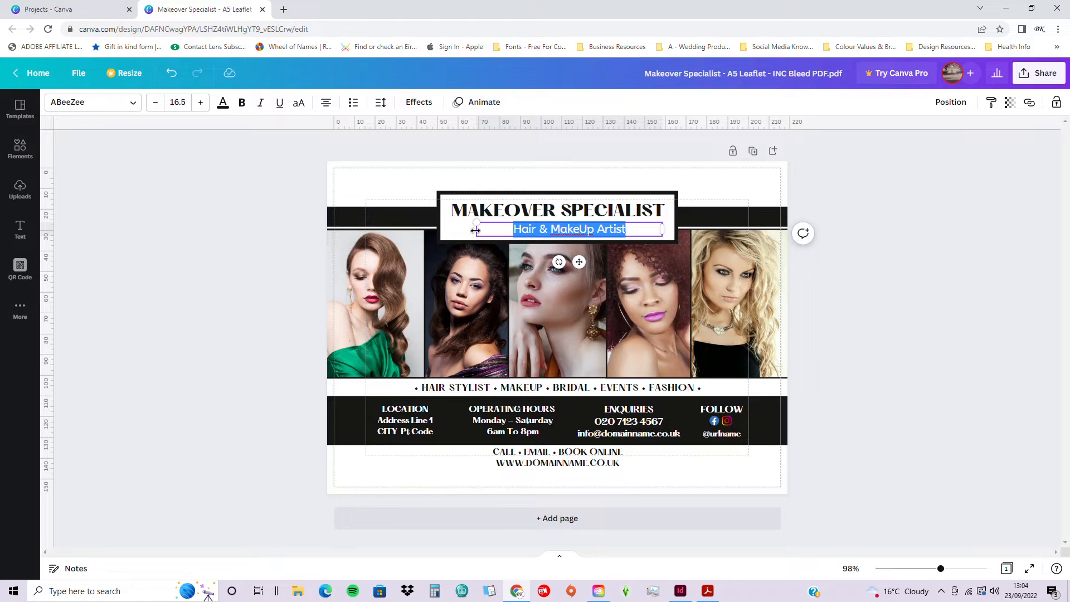
left_click_drag(475, 230, 451, 229)
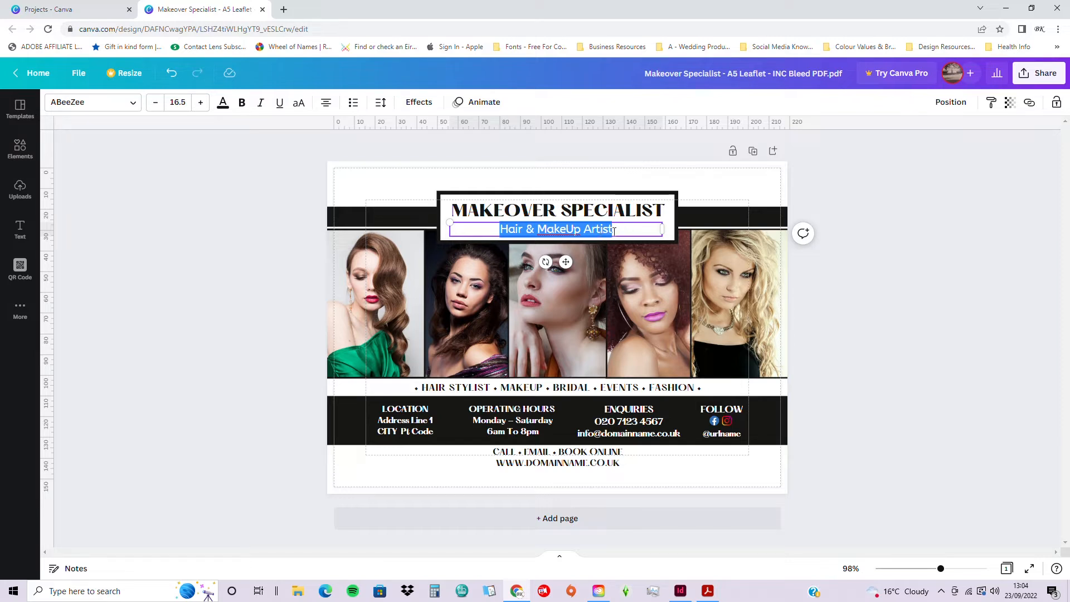
left_click(634, 230)
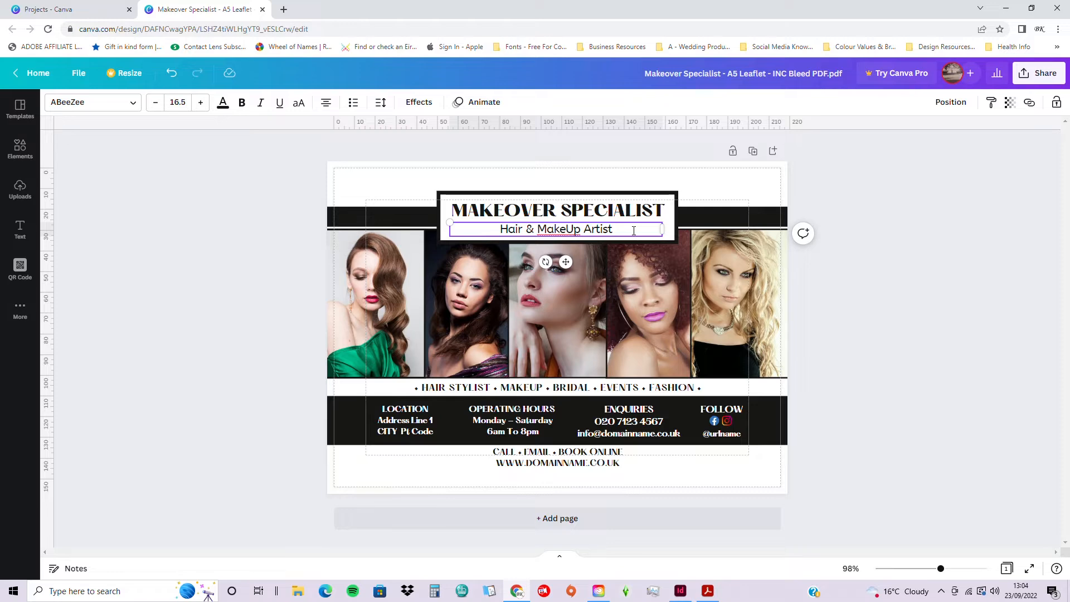
Change the font of the "Hair & MakeUp Artist" line to Hatton Bold, keeping the whole line selected
left_click_drag(633, 231, 493, 230)
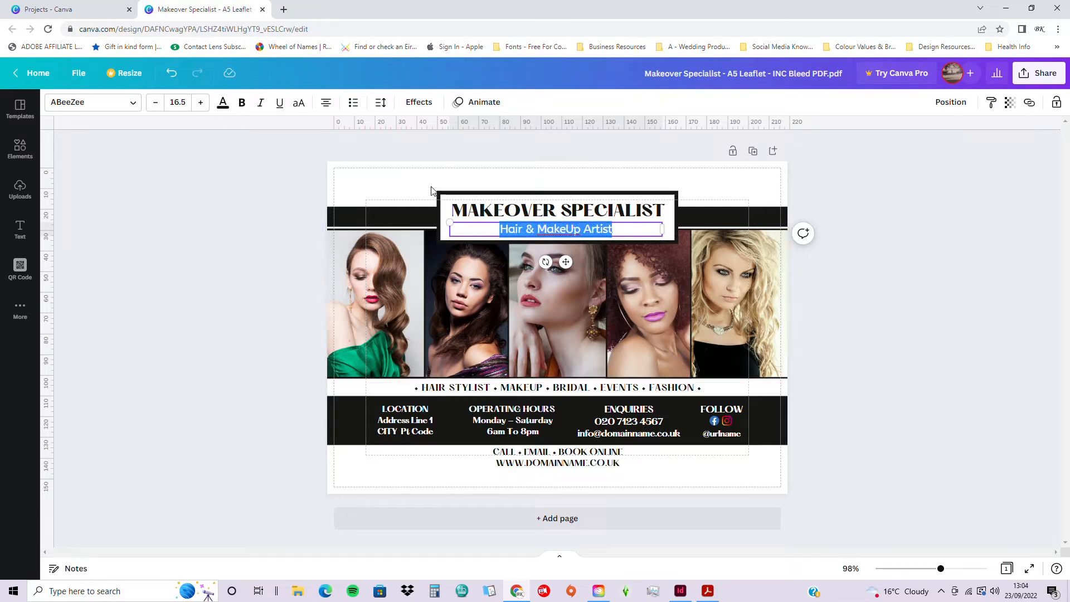
left_click(133, 103)
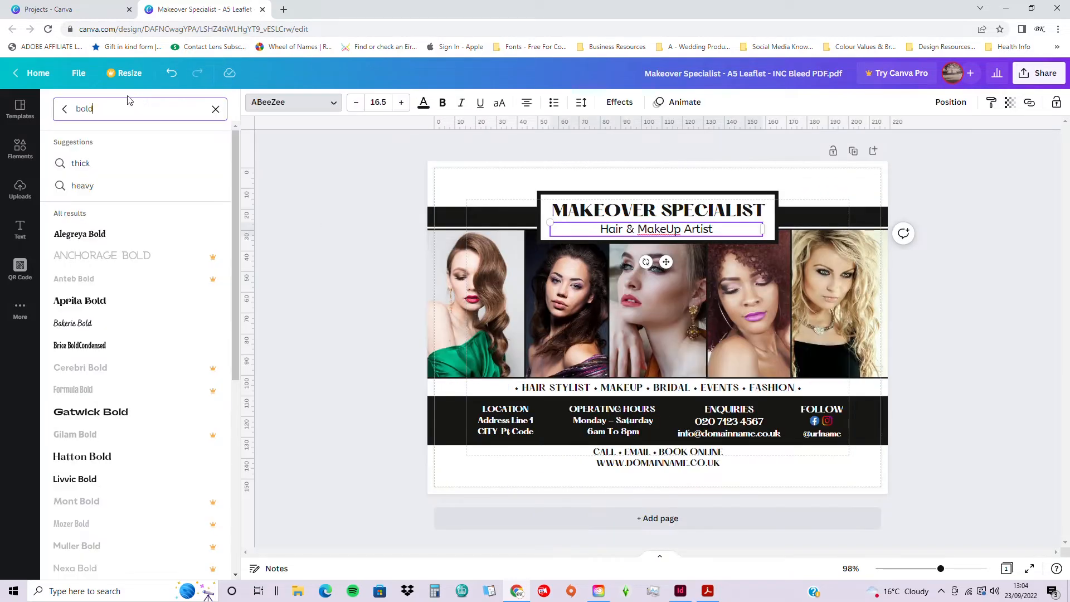
left_click(103, 456)
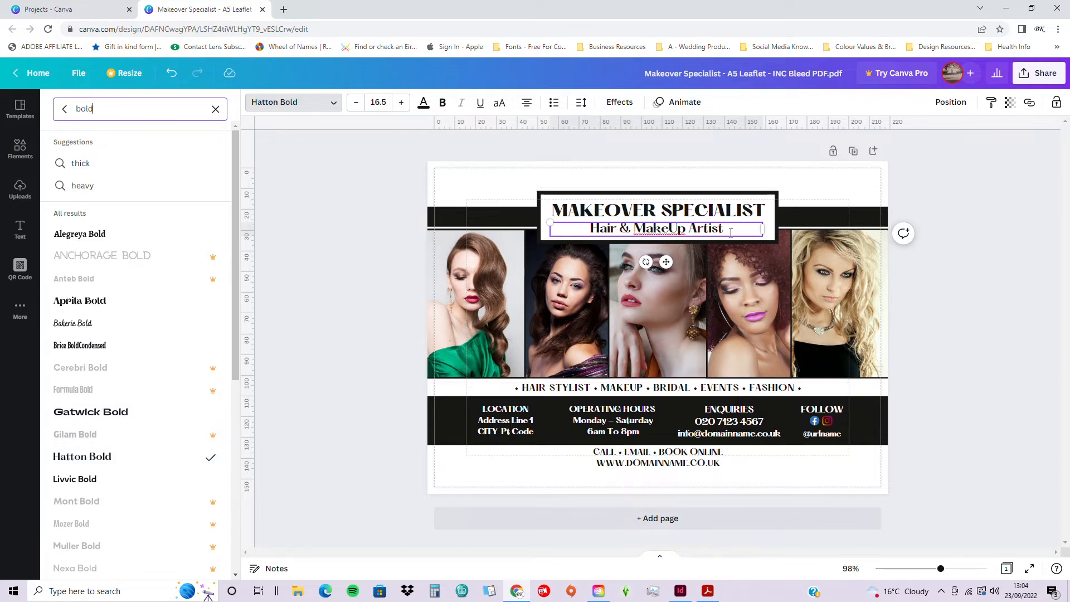
left_click_drag(723, 230, 406, 333)
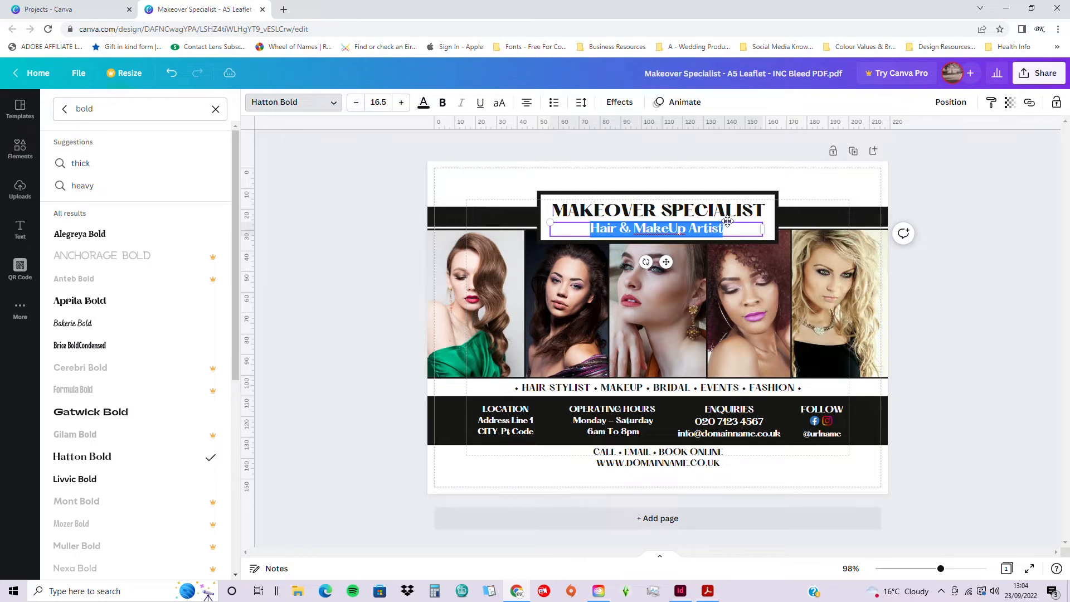
Nudge the "Hair & MakeUp Artist" text box into centred alignment beneath the MAKEOVER SPECIALIST heading and deselect it
left_click_drag(726, 223, 728, 221)
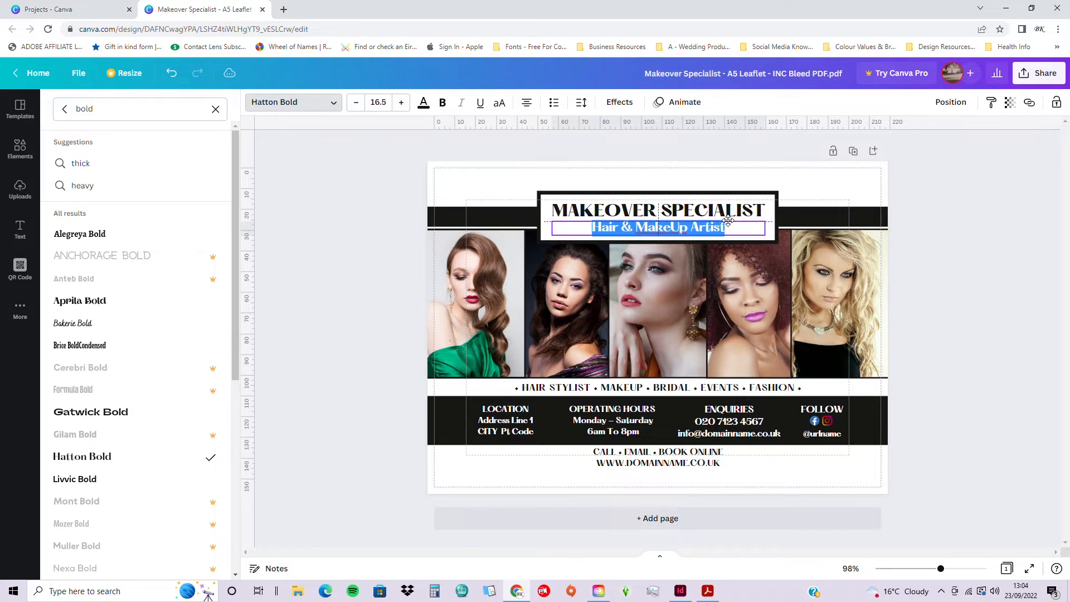
left_click_drag(729, 221, 731, 221)
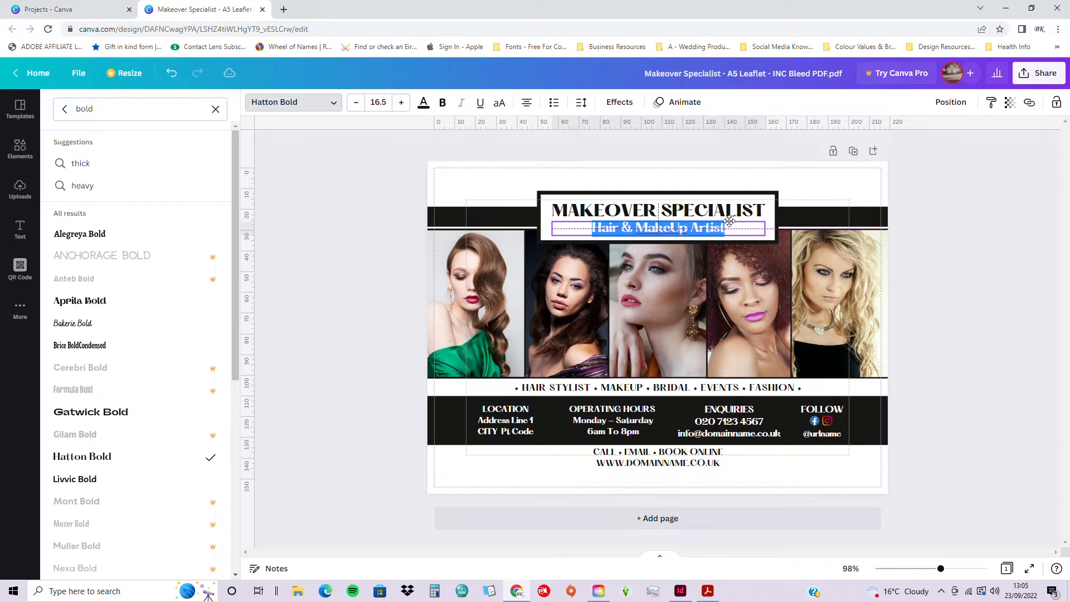
left_click_drag(729, 221, 729, 221)
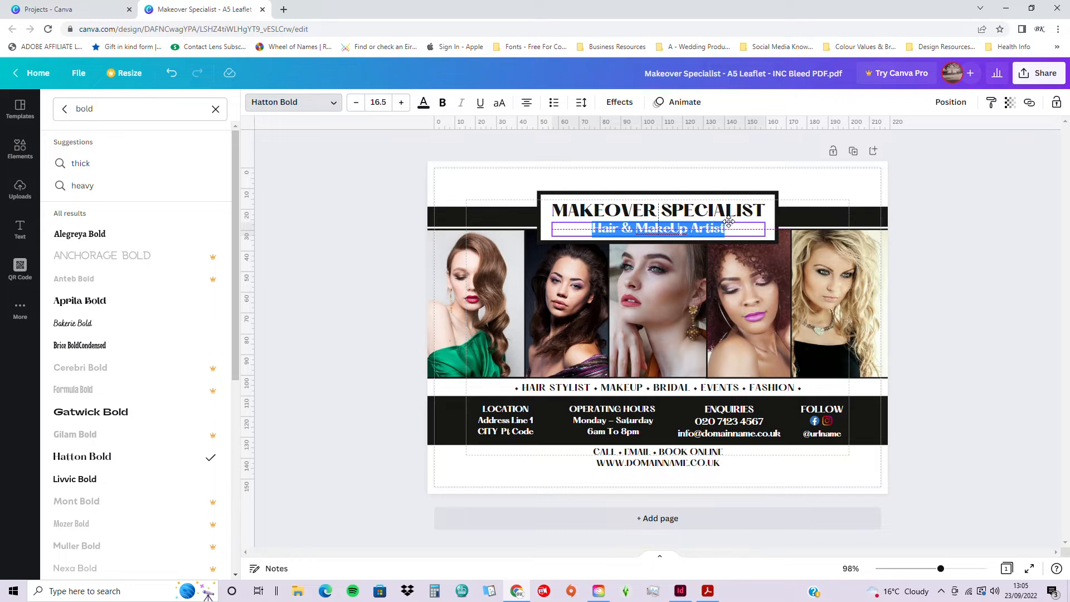
left_click_drag(728, 222, 728, 222)
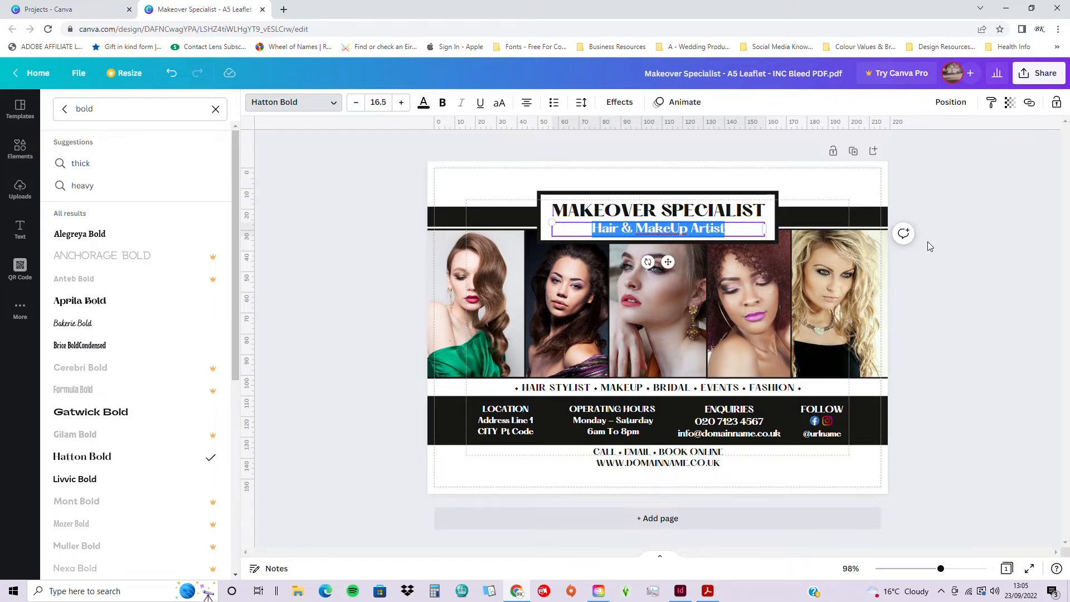
left_click(974, 236)
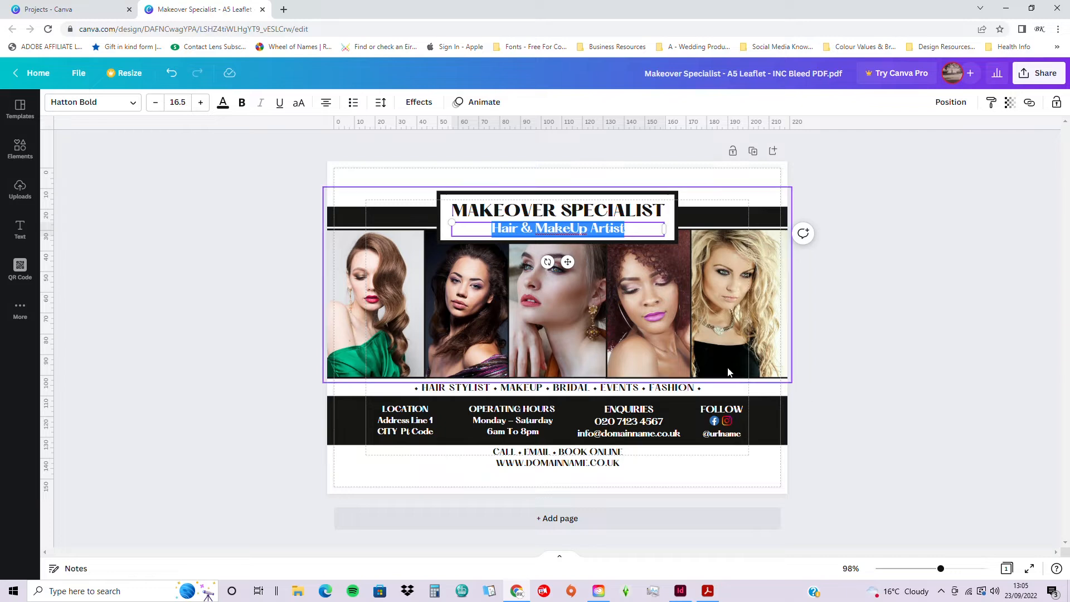
left_click(235, 275)
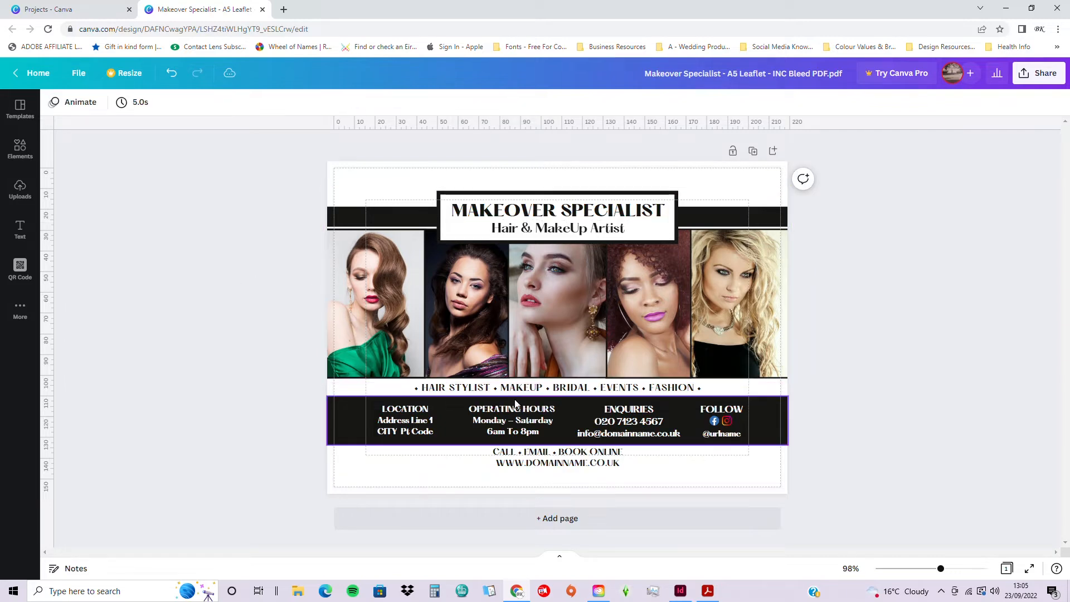
Set the letter spacing of the whole "HAIR STYLIST • MAKEUP • BRIDAL • EVENTS • FASHION" line to 150
left_click(526, 390)
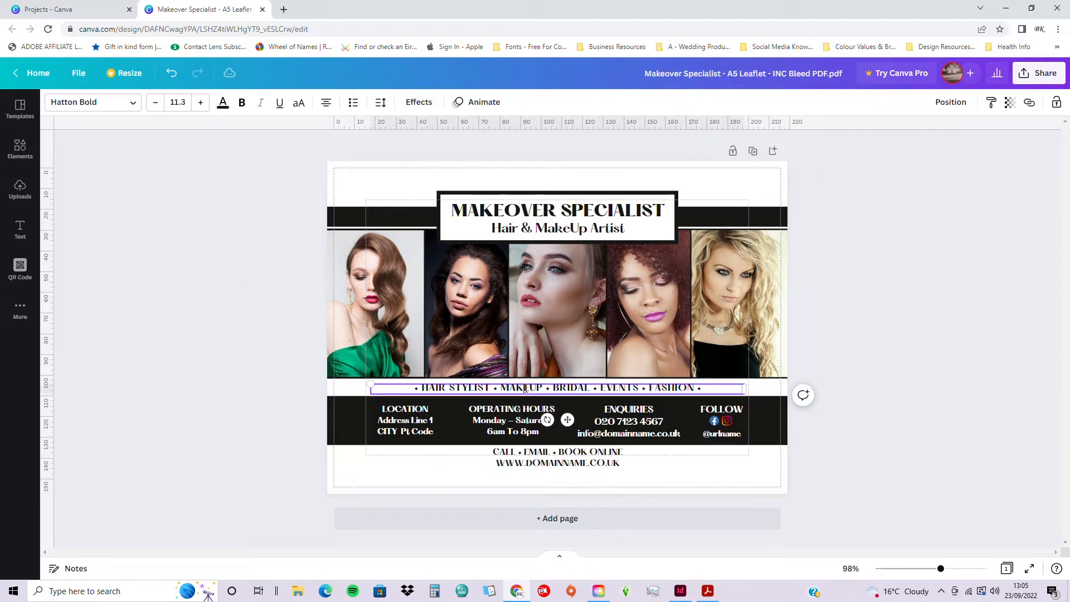
left_click_drag(706, 389, 402, 390)
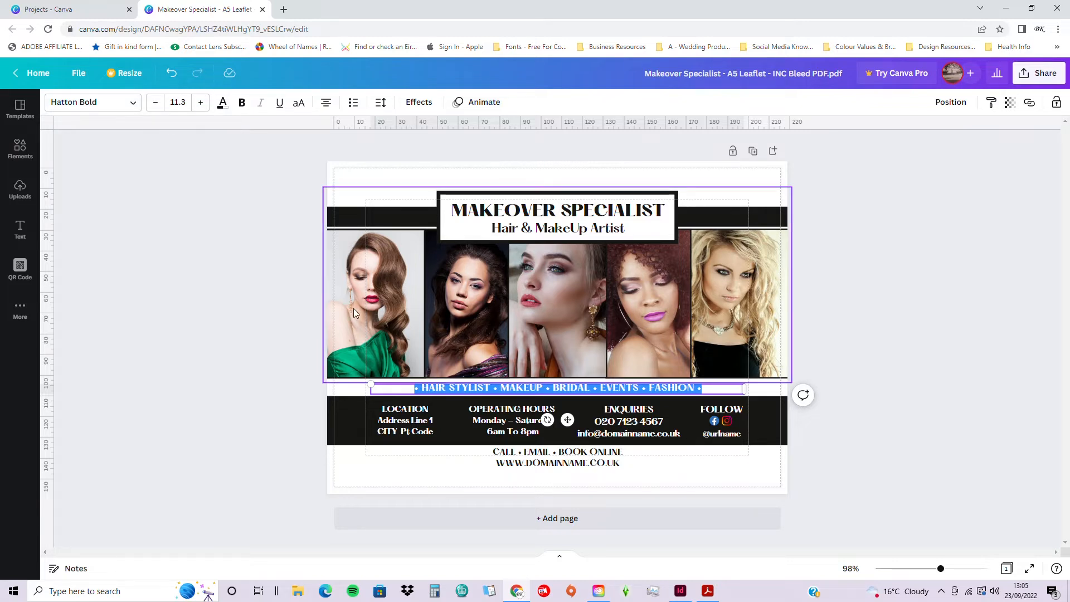
left_click(381, 103)
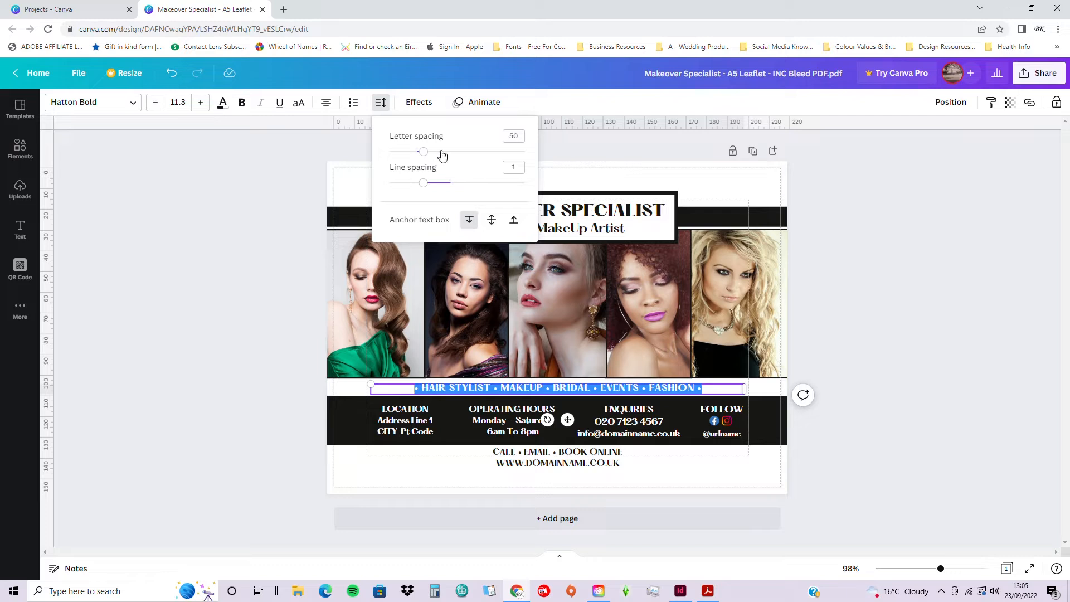
left_click(513, 136)
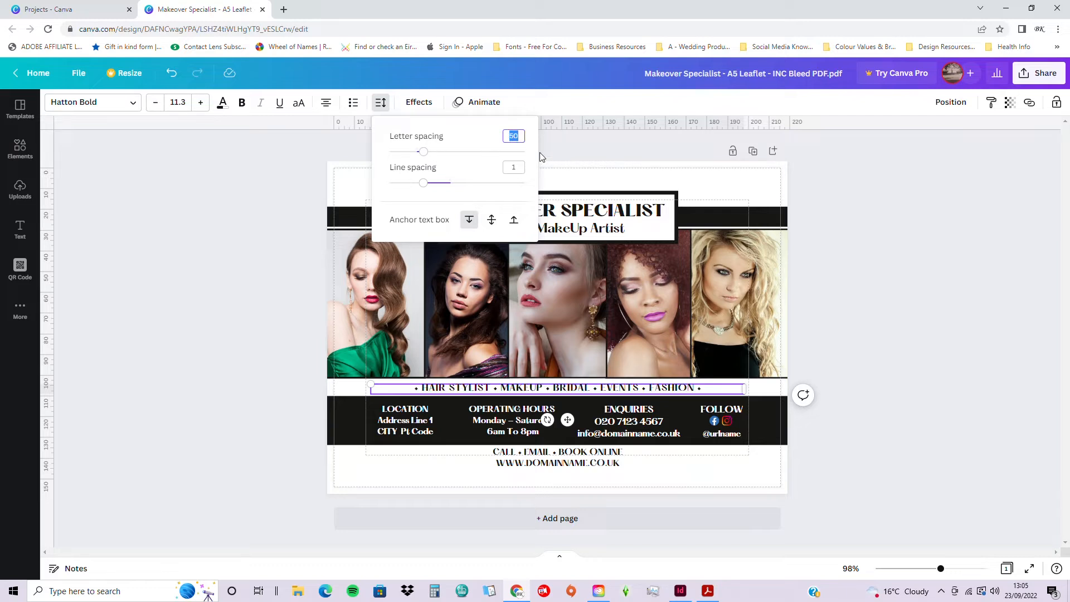
key("Left")
type("1")
key("Return")
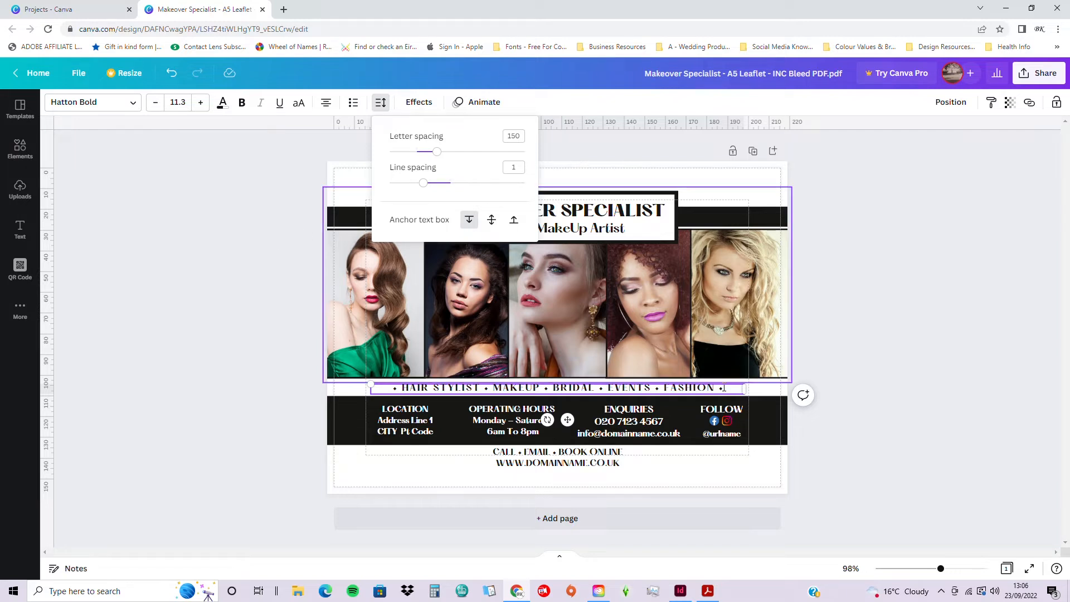
Deselect the services line, undo its letter spacing change and redo it to compare the two versions
left_click_drag(722, 389, 383, 383)
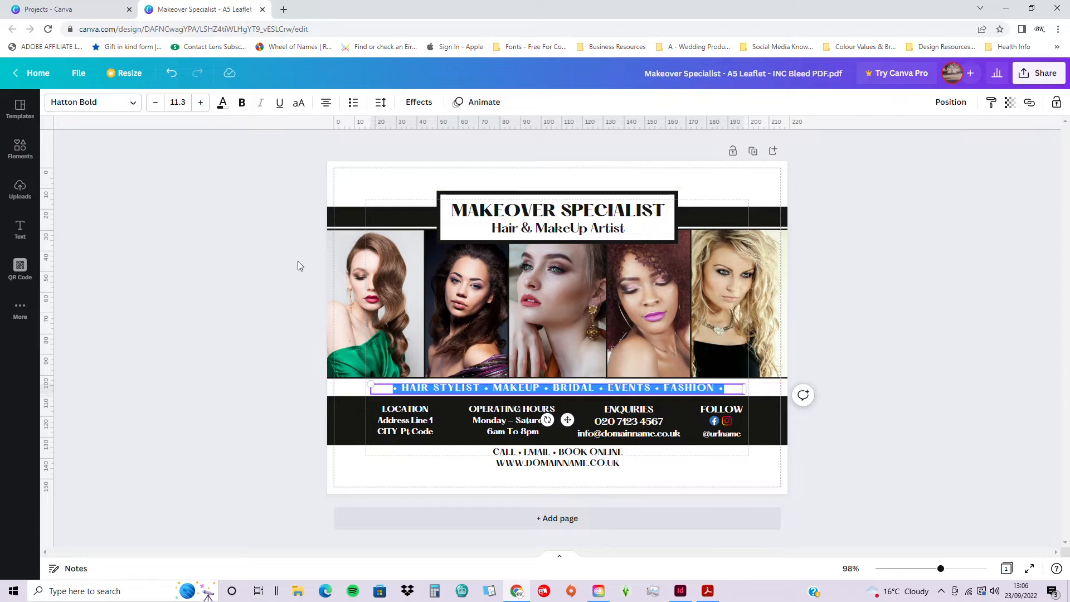
left_click(246, 287)
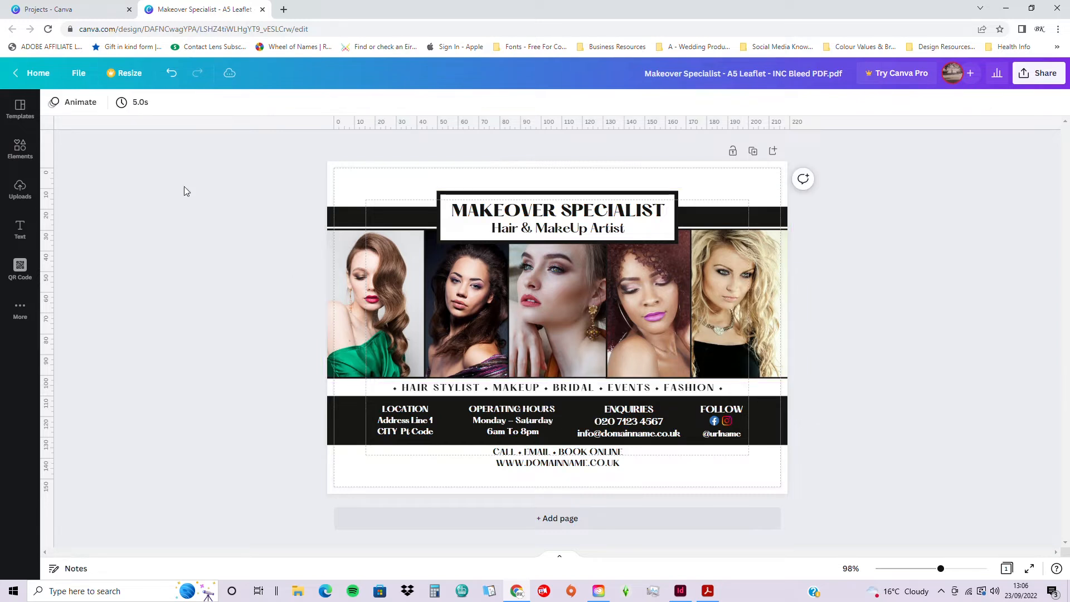
left_click(172, 76)
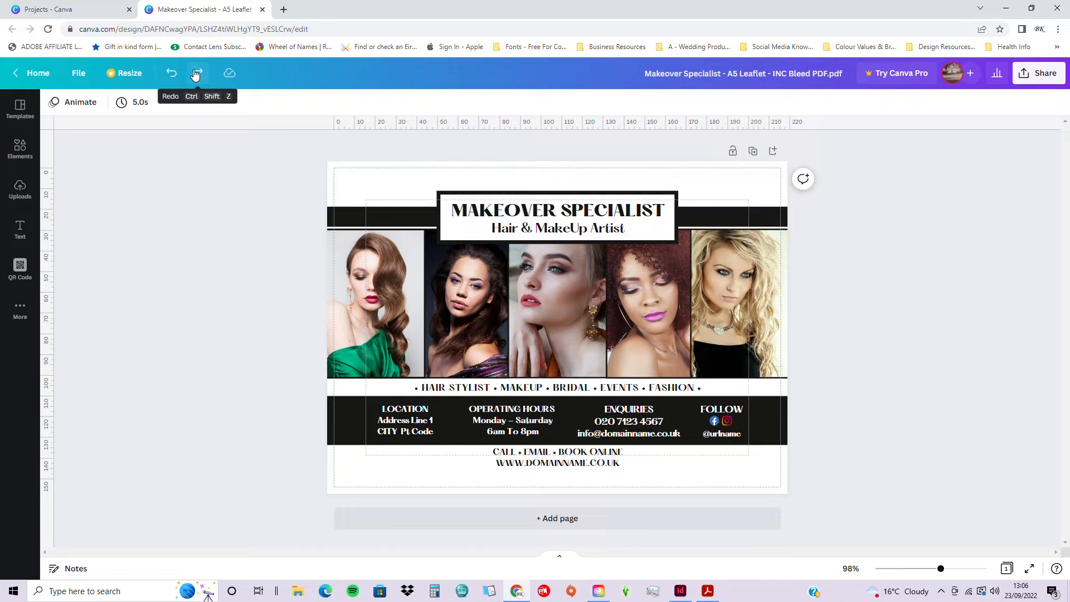
left_click(196, 75)
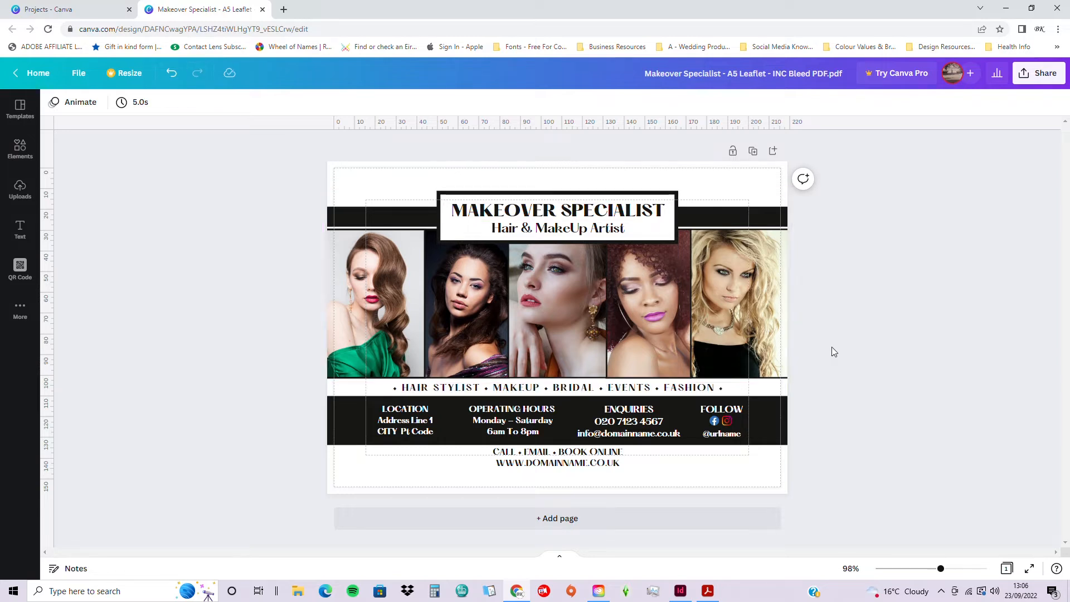
Apply bold to the whole services line below the photos and deselect it
left_click(725, 388)
left_click_drag(724, 388, 380, 385)
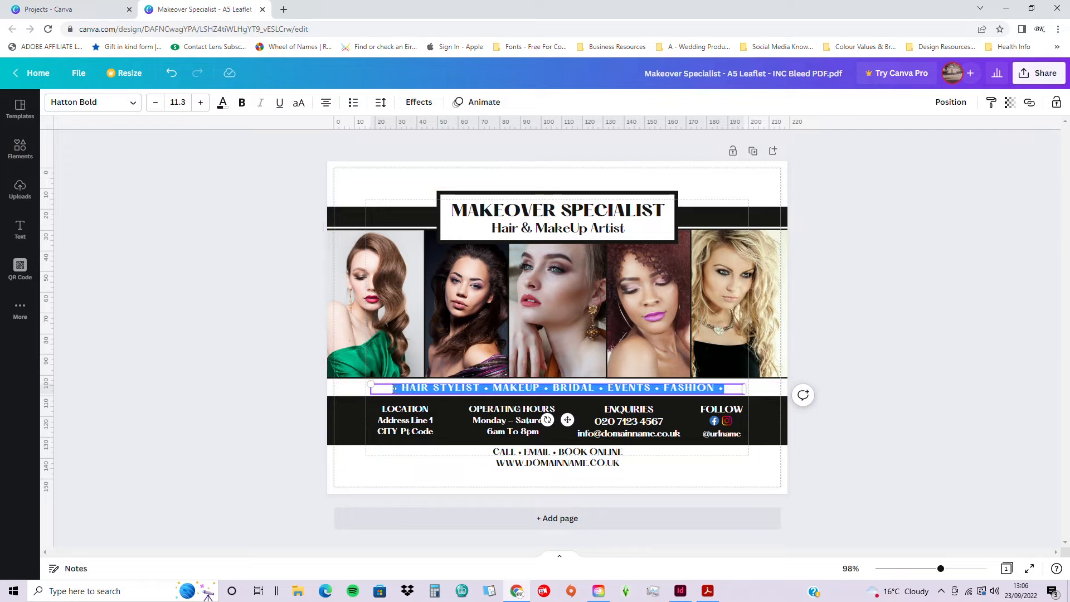
left_click(241, 102)
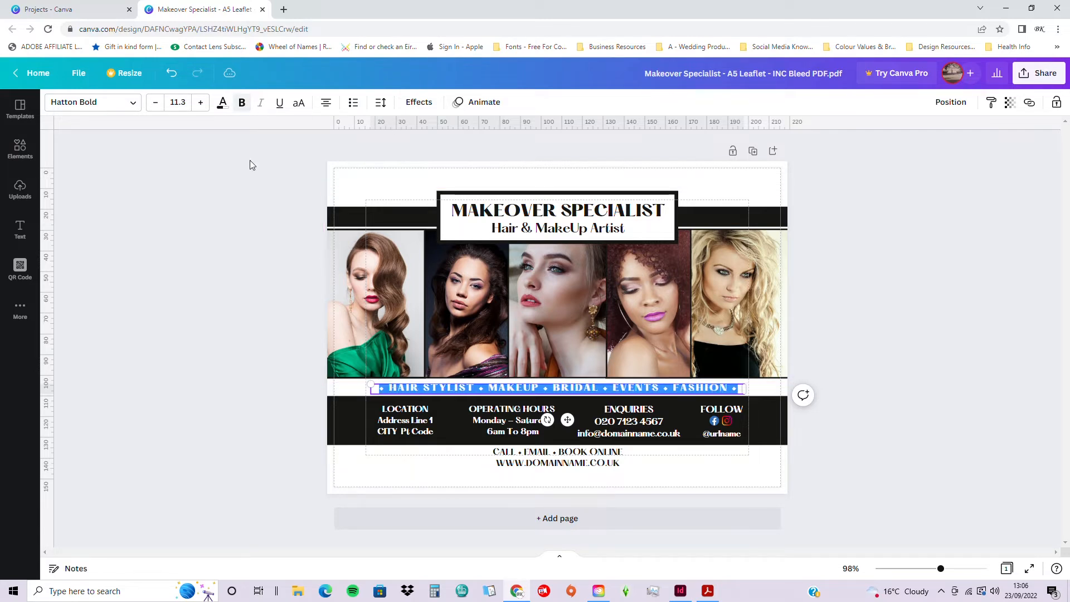
left_click(285, 370)
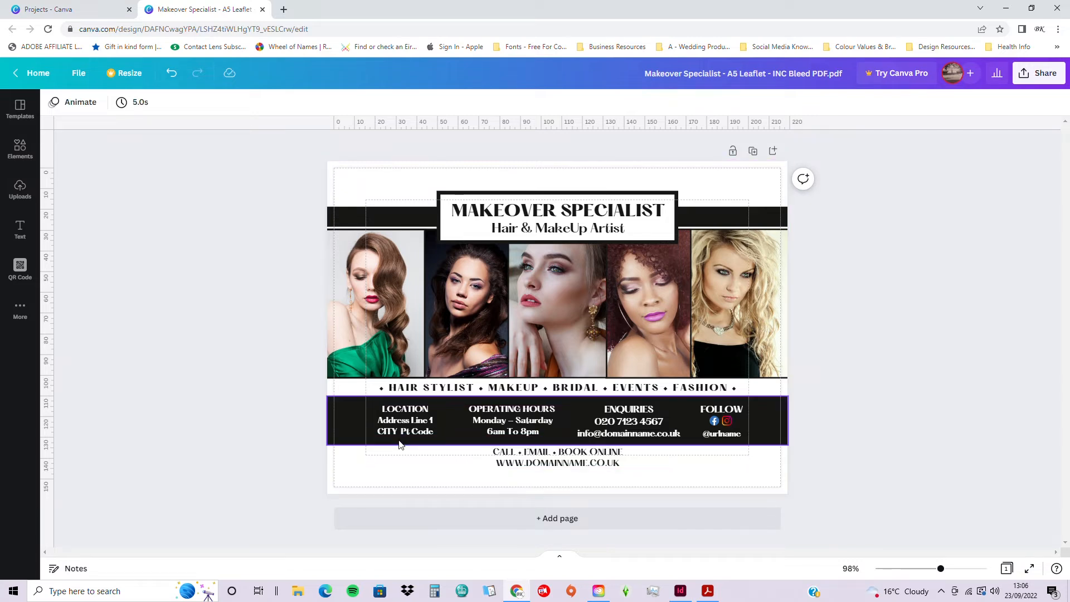
Replace the words HAIR STYLIST in the services line with "cakes"
left_click(397, 388)
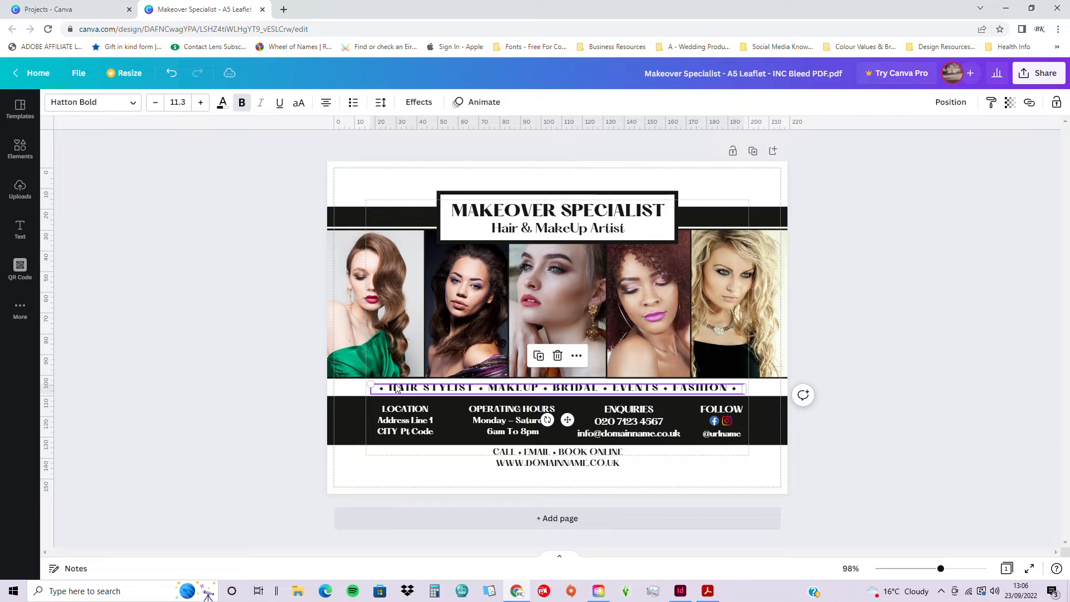
left_click(465, 388)
double_click(465, 388)
left_click(473, 388)
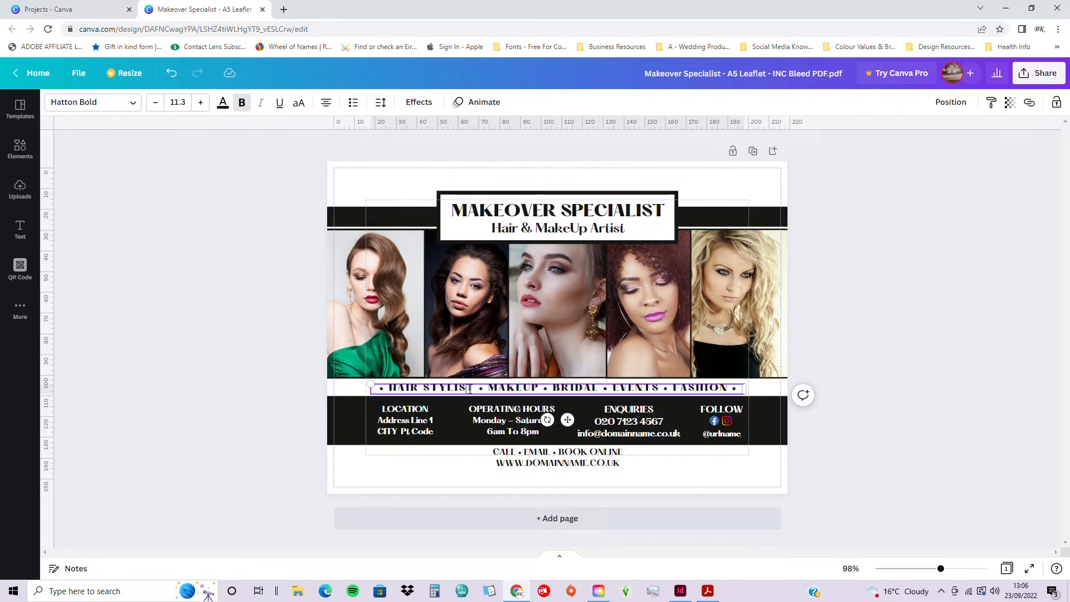
left_click_drag(473, 389, 392, 387)
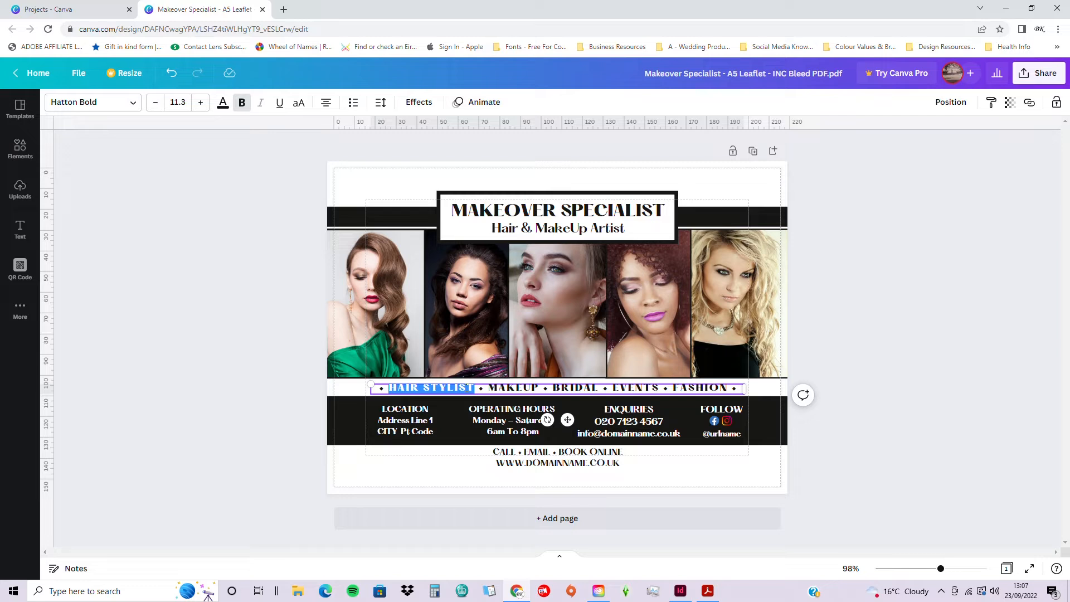
type("cakes")
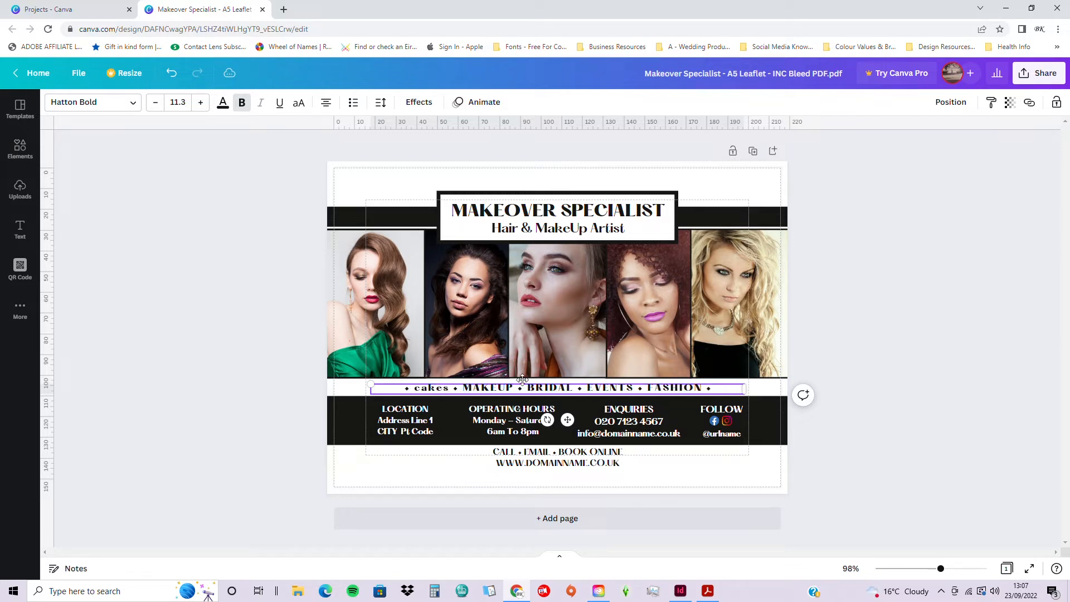
Replace MAKEUP with "COOKIES" and BRIDAL with "CAKES" in the services line, leaving text editing
left_click_drag(515, 388, 466, 388)
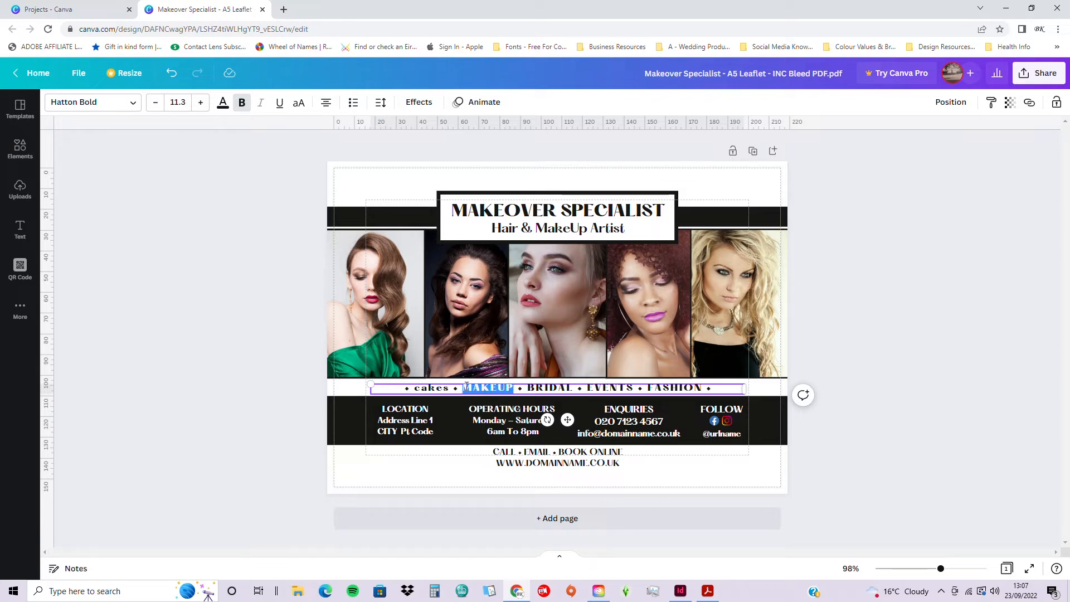
type("COOKIES")
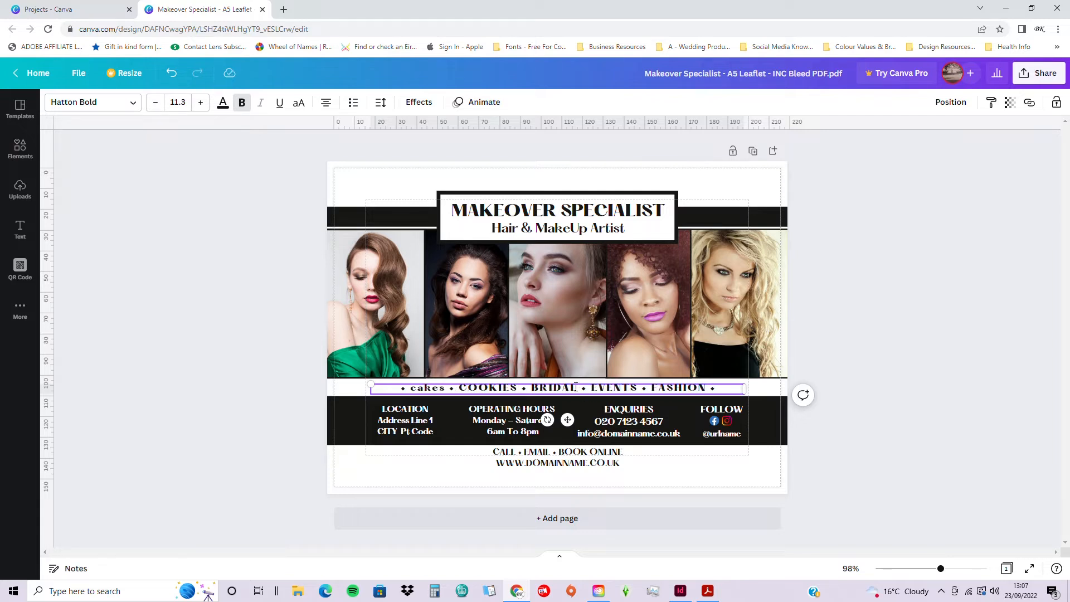
left_click_drag(577, 388, 530, 388)
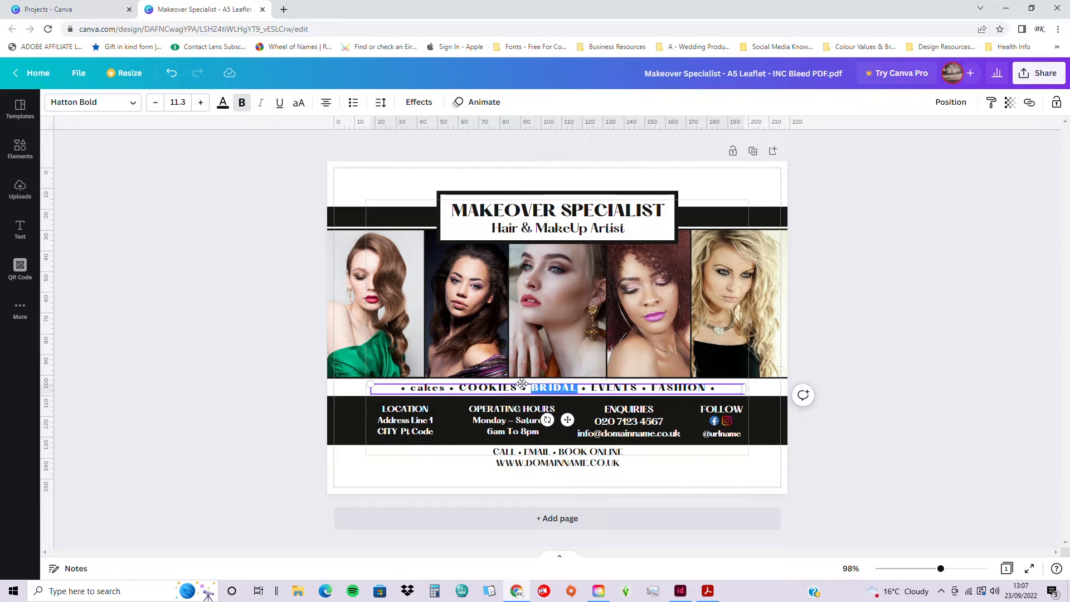
type("CAKES")
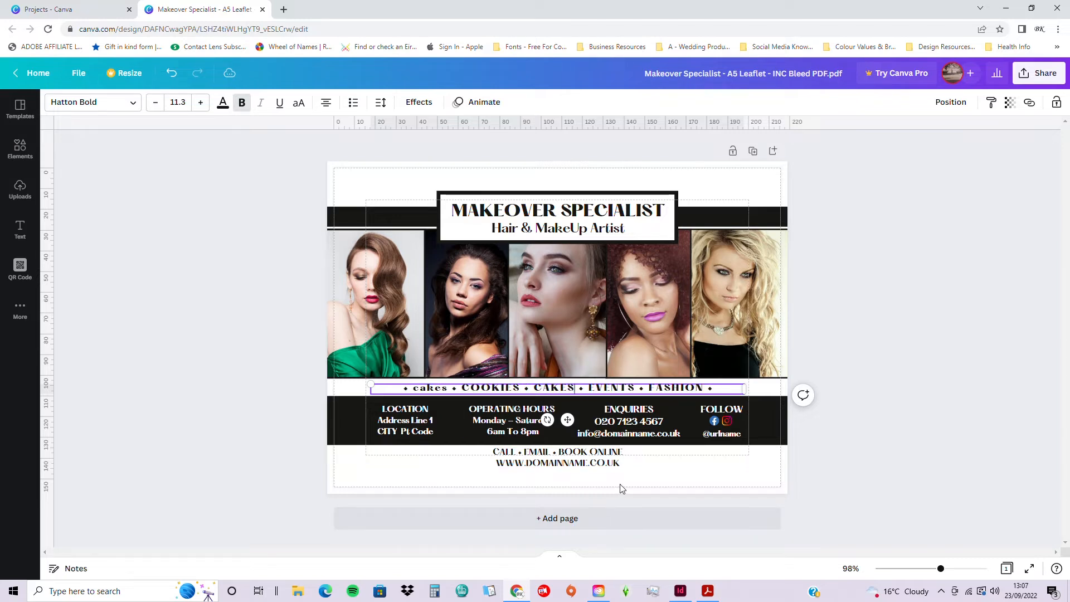
left_click(877, 359)
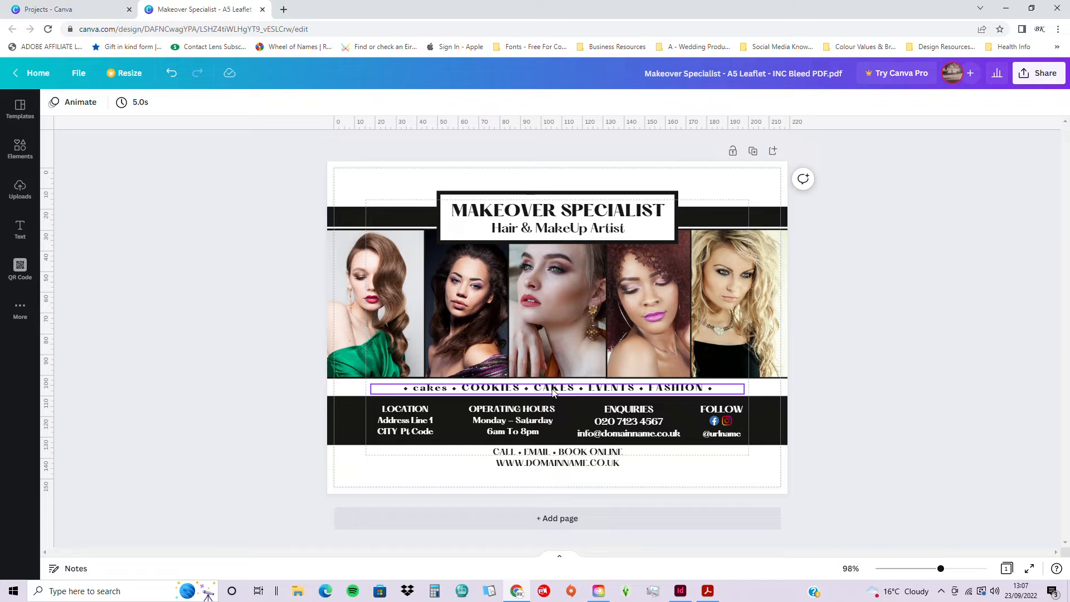
Undo the word replacements in the services line and deselect it
left_click(428, 392)
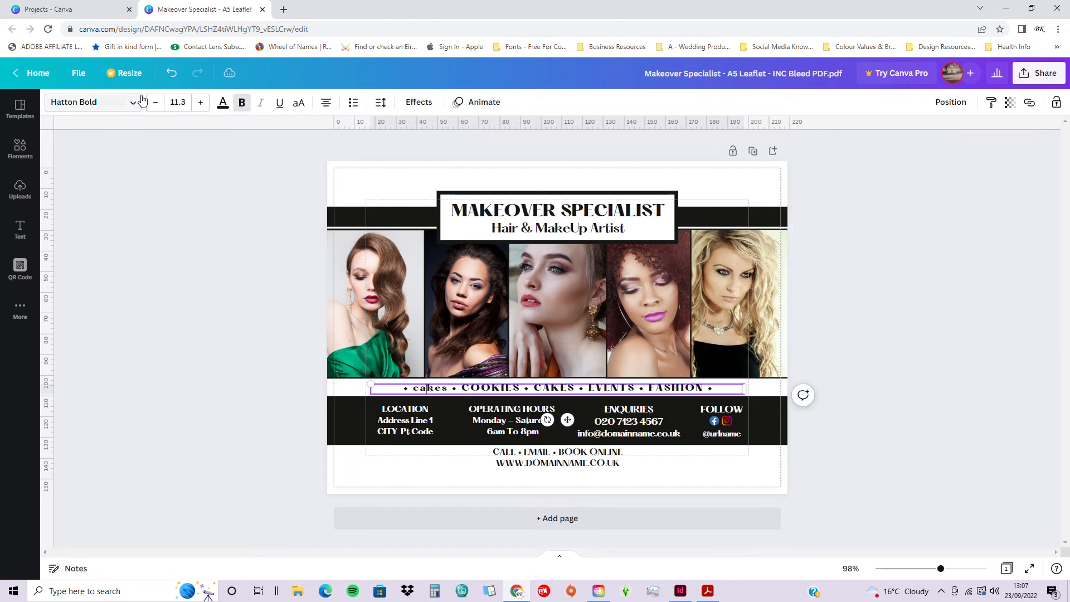
left_click(171, 73)
left_click(172, 73)
left_click(172, 73)
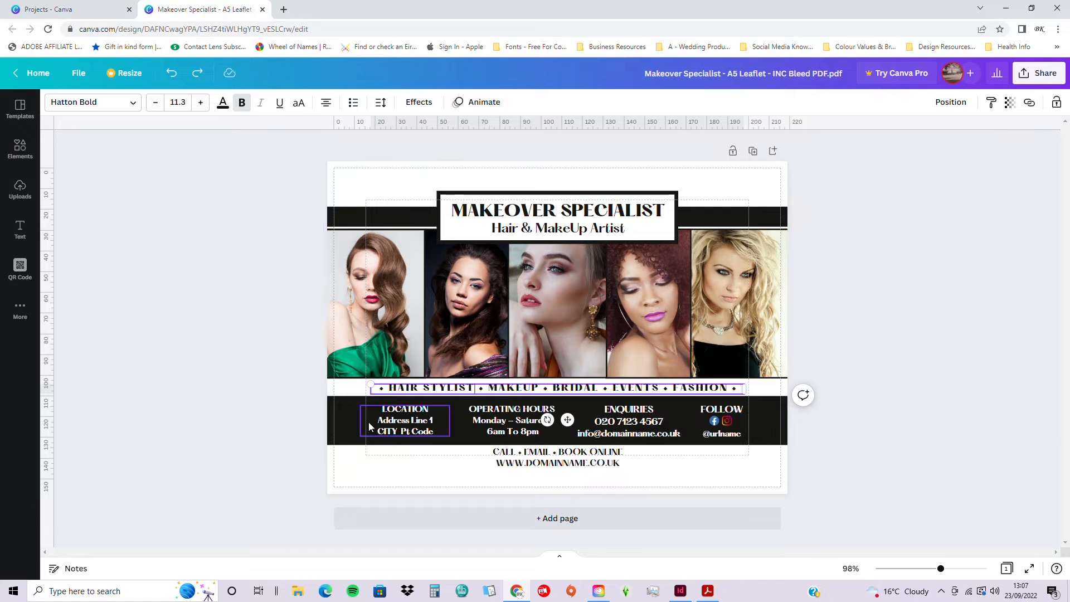
left_click(251, 451)
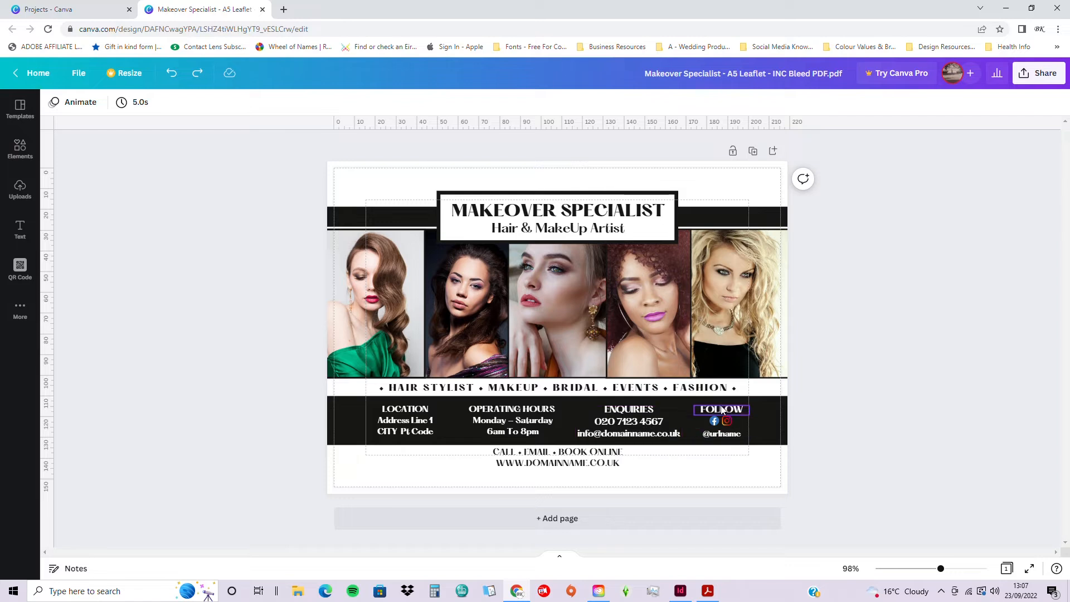
Set the letter spacing of all the text in the LOCATION address block to 0
left_click(415, 421)
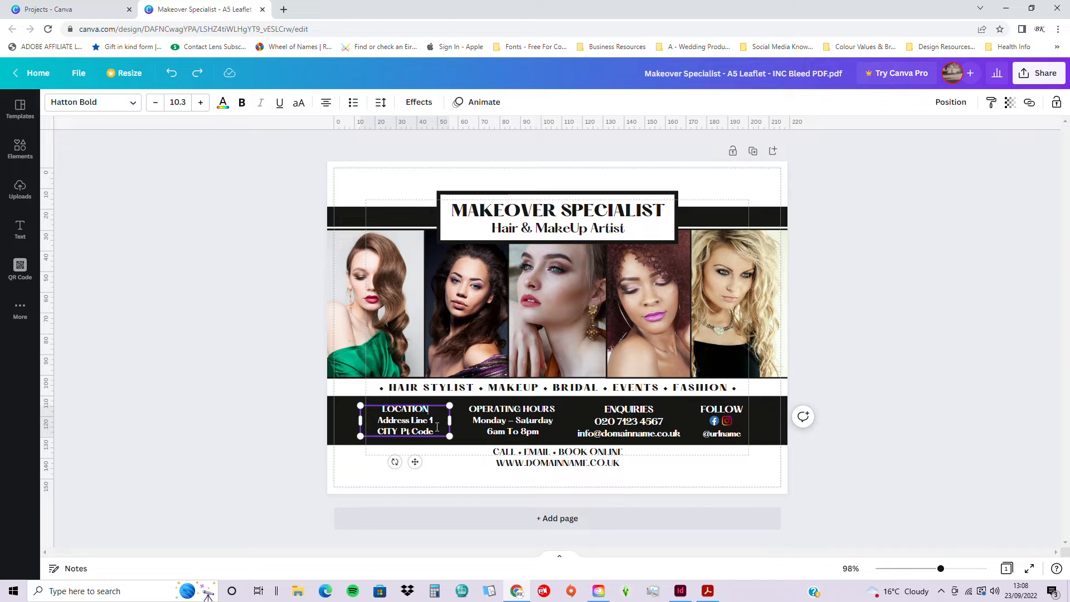
left_click_drag(438, 432, 381, 408)
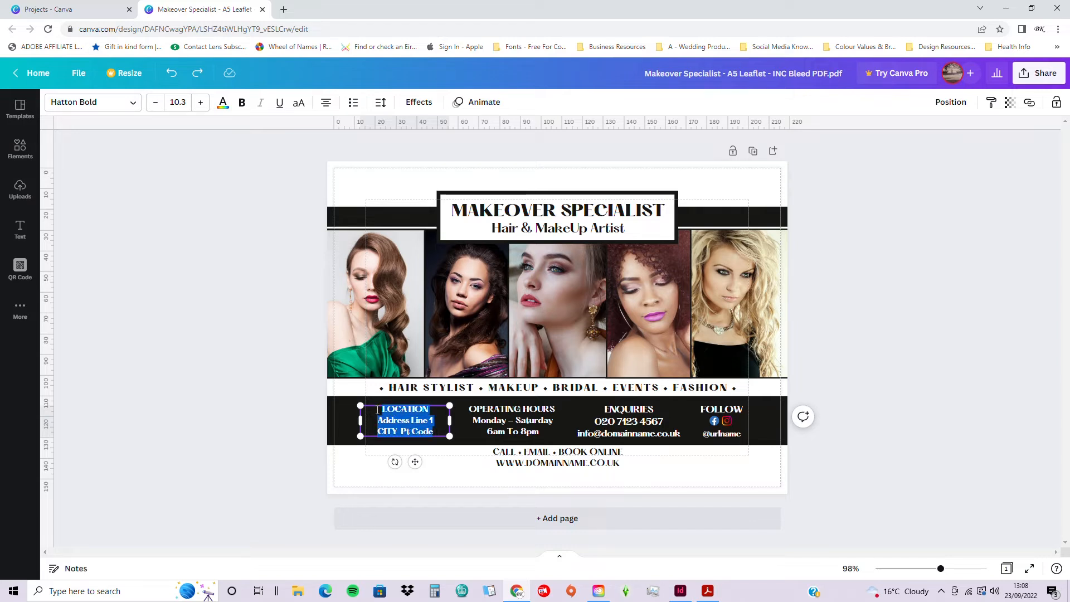
left_click(381, 103)
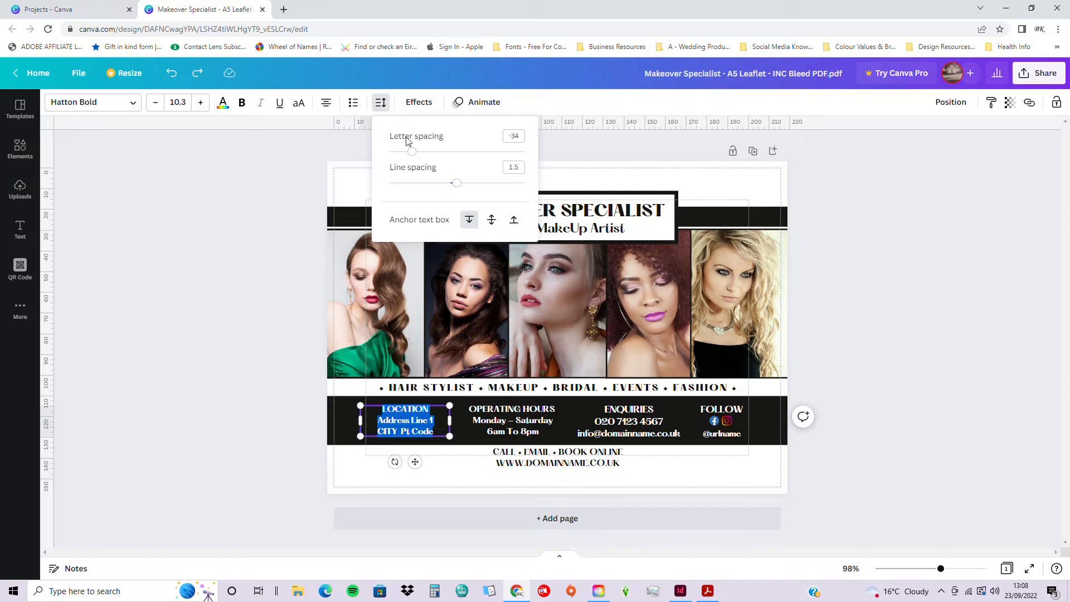
left_click(510, 136)
left_click(520, 137)
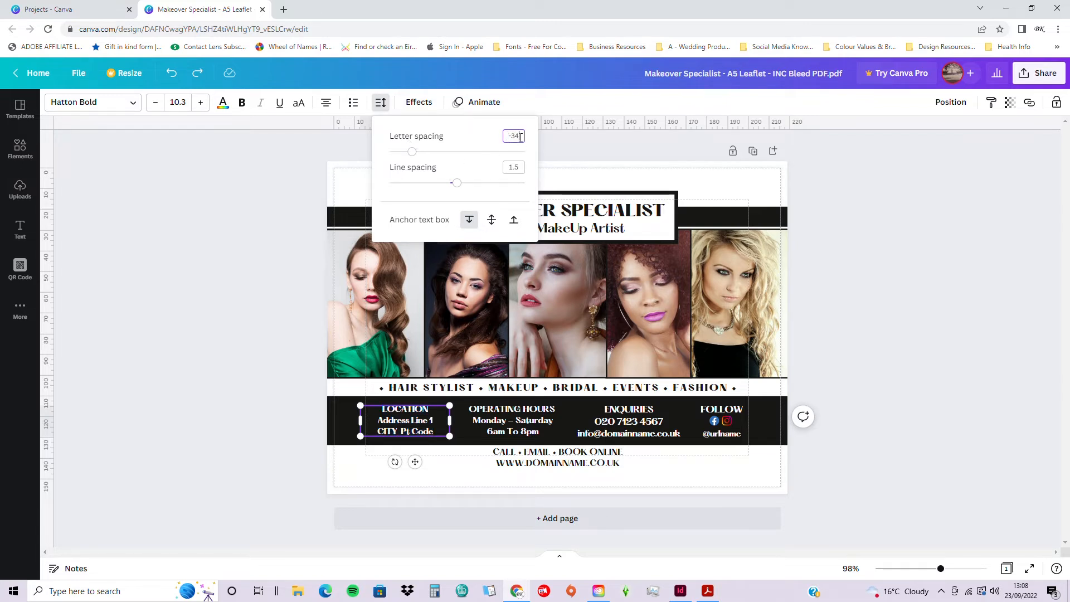
key("BackSpace")
key("BackSpace")
key("BackSpace")
type("0")
key("Return")
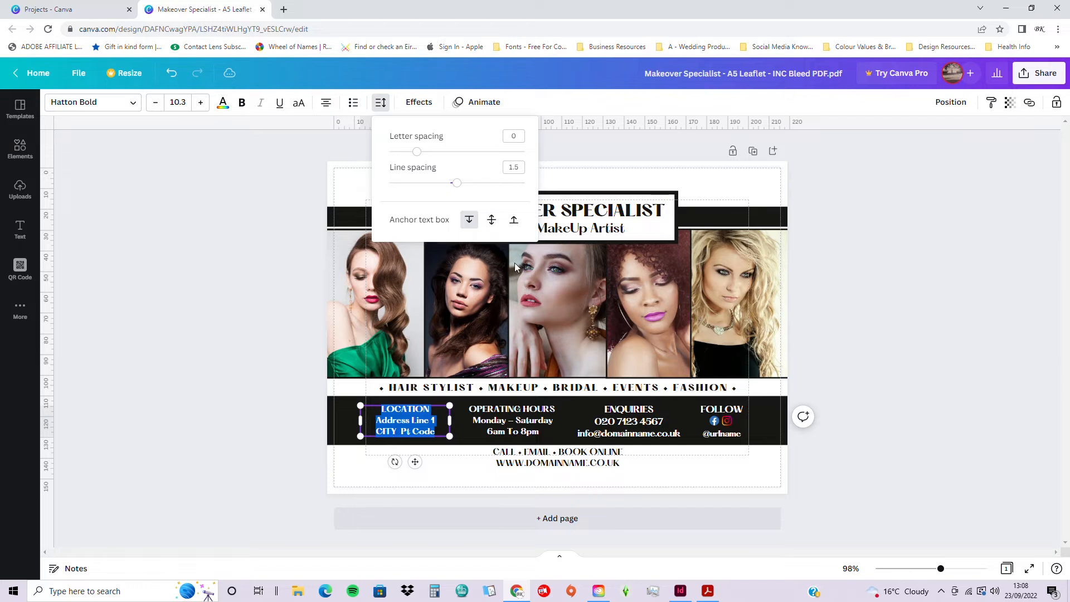
Examine the leaflet's contact details band at zoom levels between 100% and 150%, finishing at 130%
left_click(439, 431)
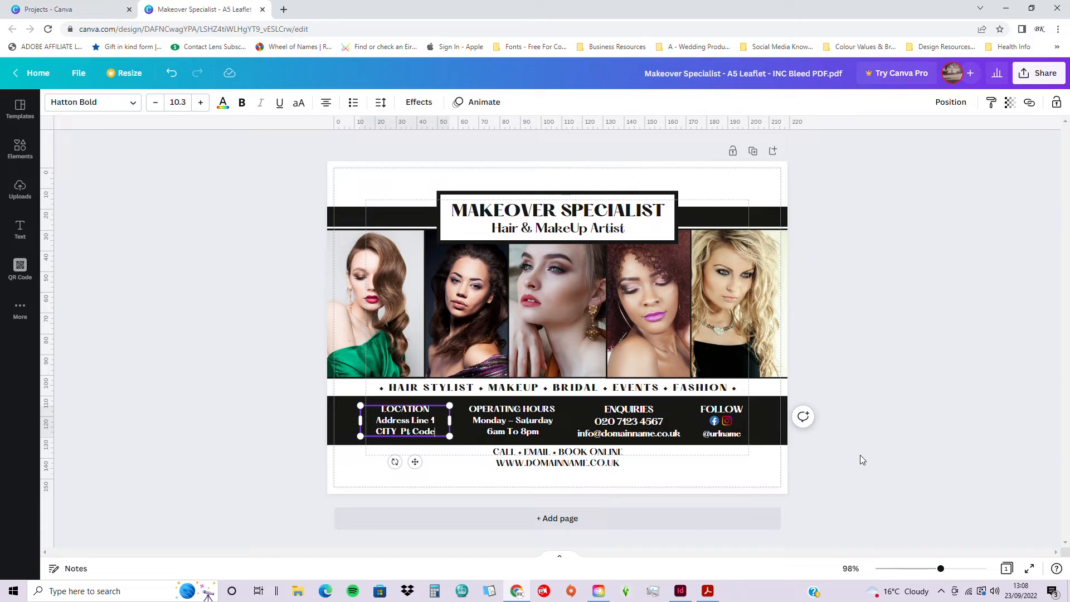
key("ctrl+0")
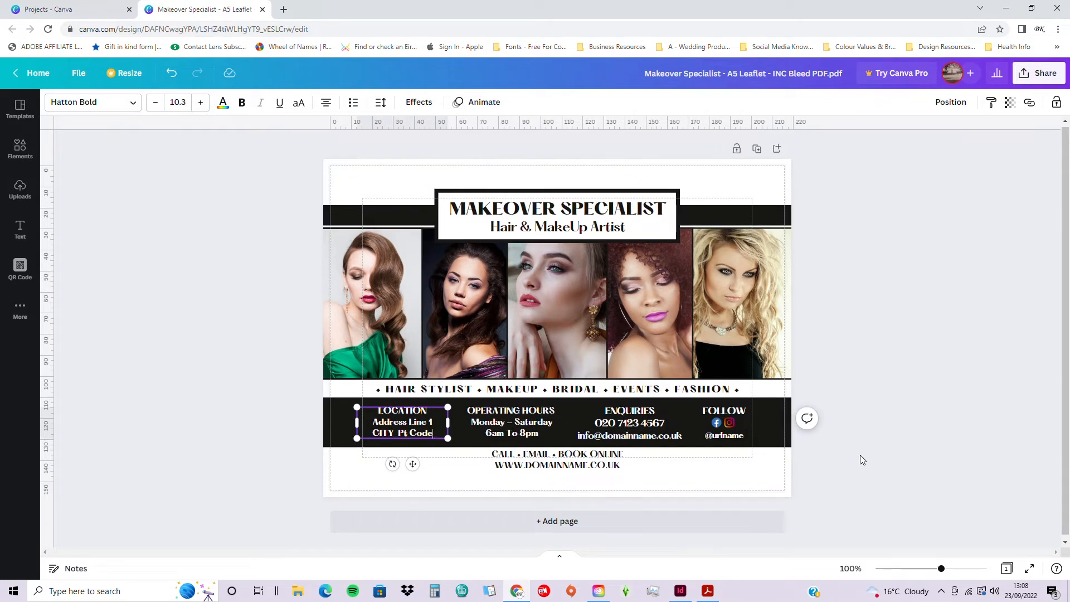
key("ctrl+plus")
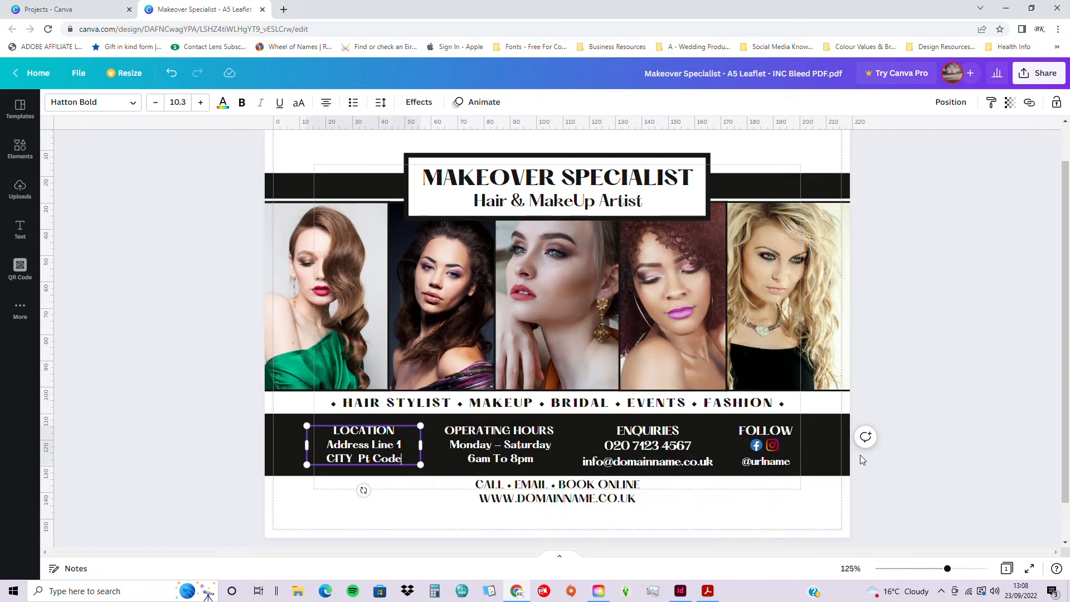
key("ctrl+plus")
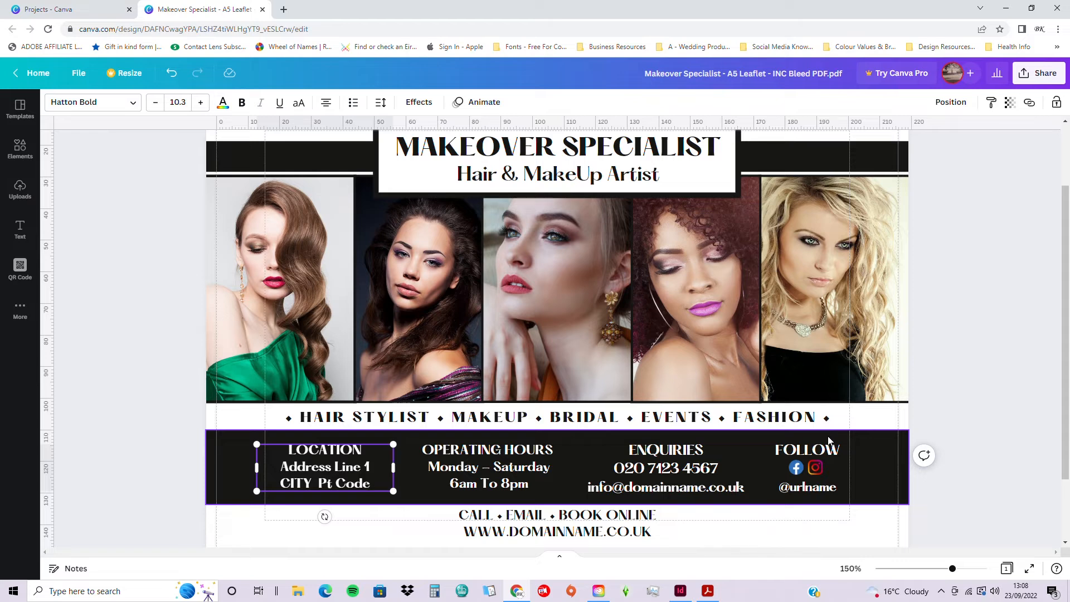
key("ctrl+minus")
key("ctrl+minus")
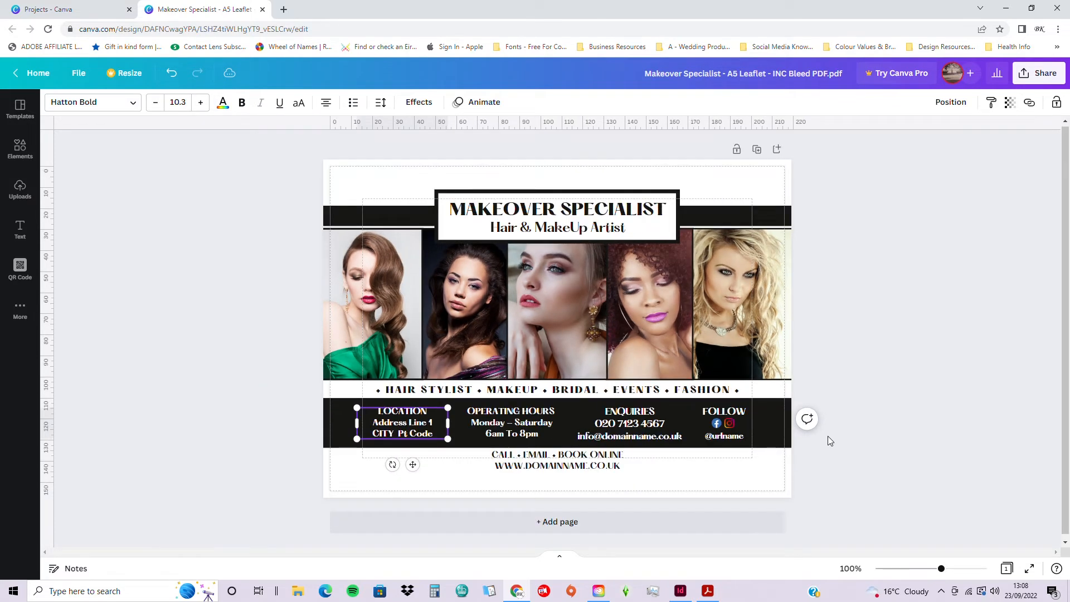
key("ctrl+plus")
key("ctrl+plus")
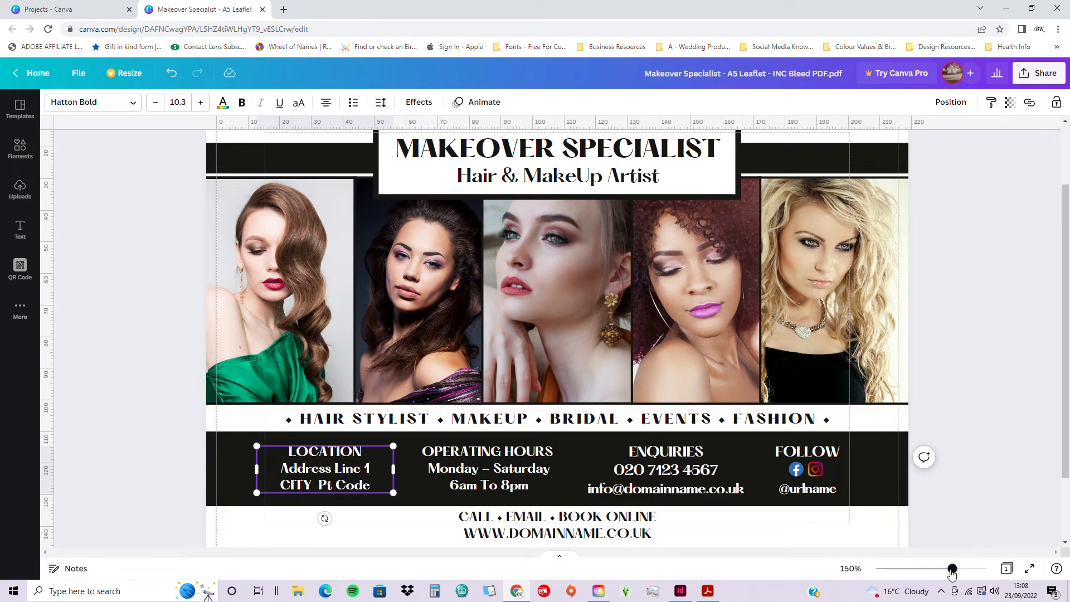
mouse_move(951, 572)
left_mouse_down()
mouse_move(903, 569)
mouse_move(950, 578)
left_mouse_up()
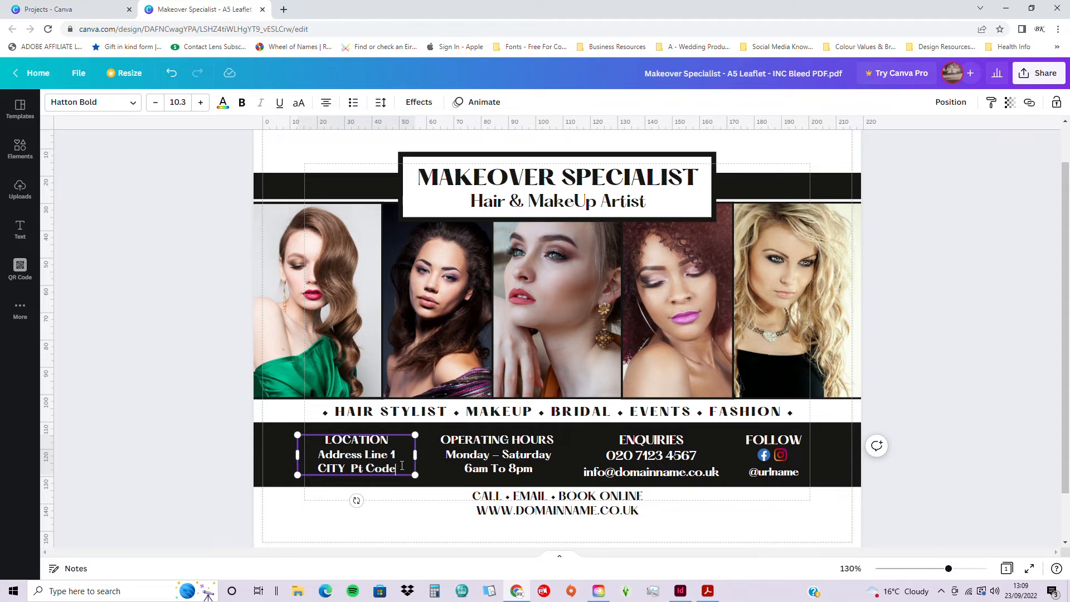
Insert a new line reading "Address Line 2" between Address Line 1 and the CITY line in the LOCATION block
left_click_drag(403, 470, 306, 439)
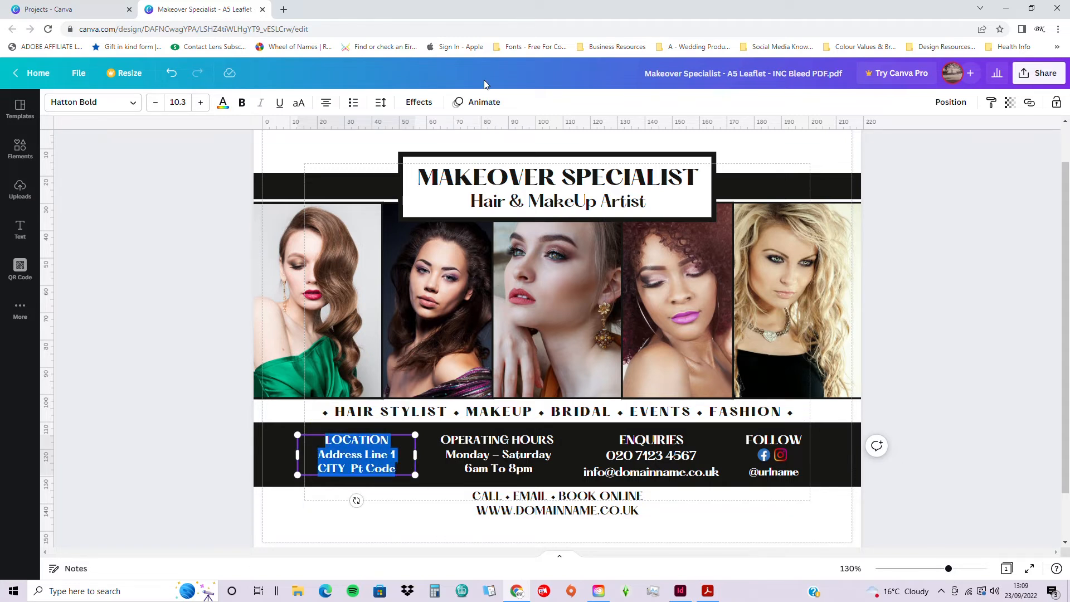
key("Escape")
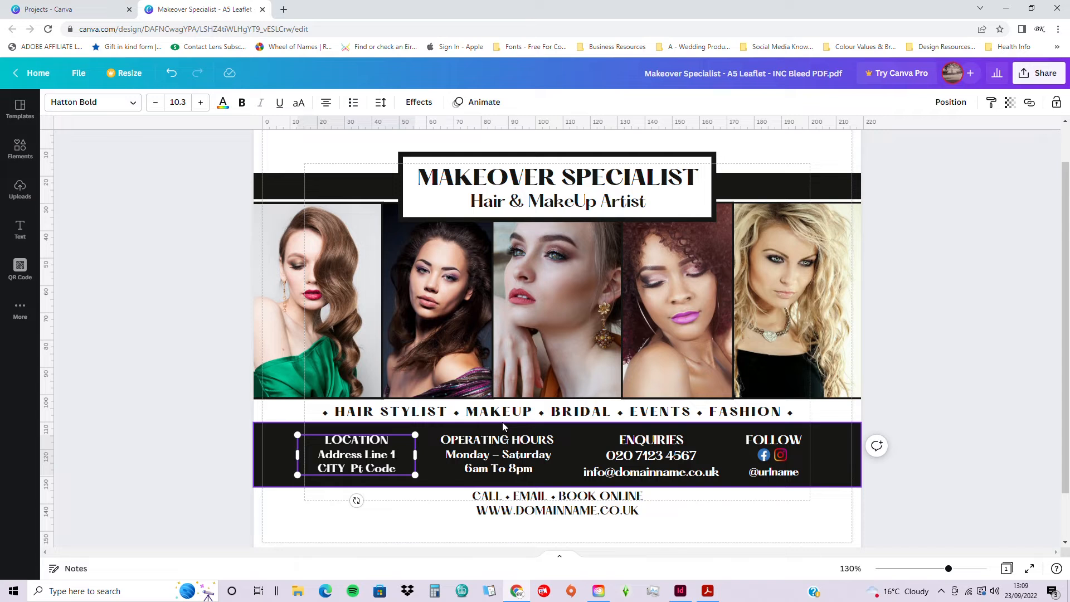
key("Return")
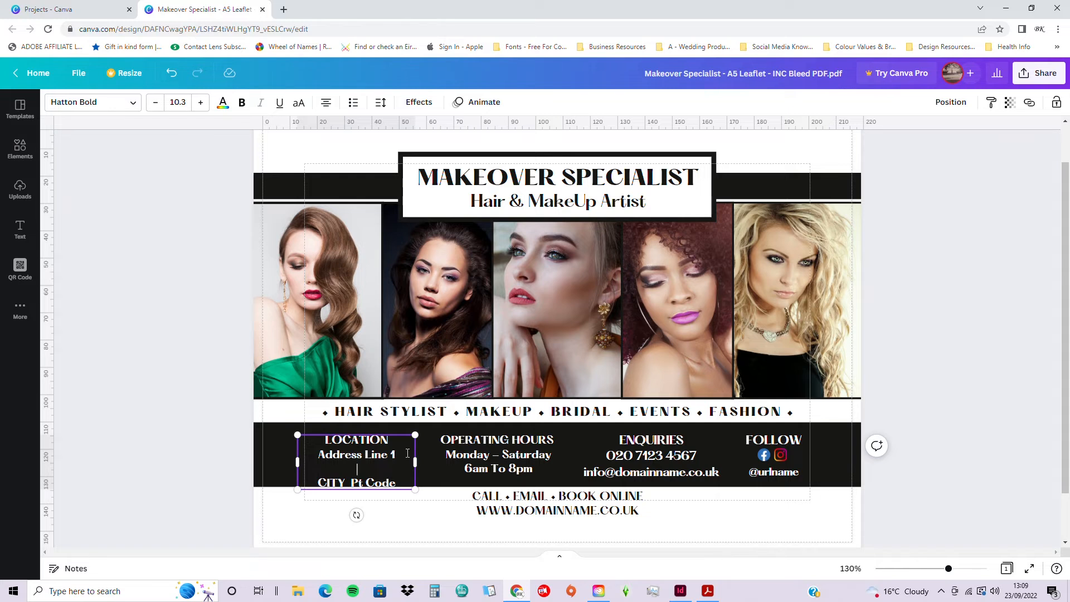
type("aDDRESS")
key("shift+Home")
type("Address Line 2")
Move the LOCATION block slightly up so all four lines fit inside the black band, and deselect it
left_click_drag(373, 433, 374, 431)
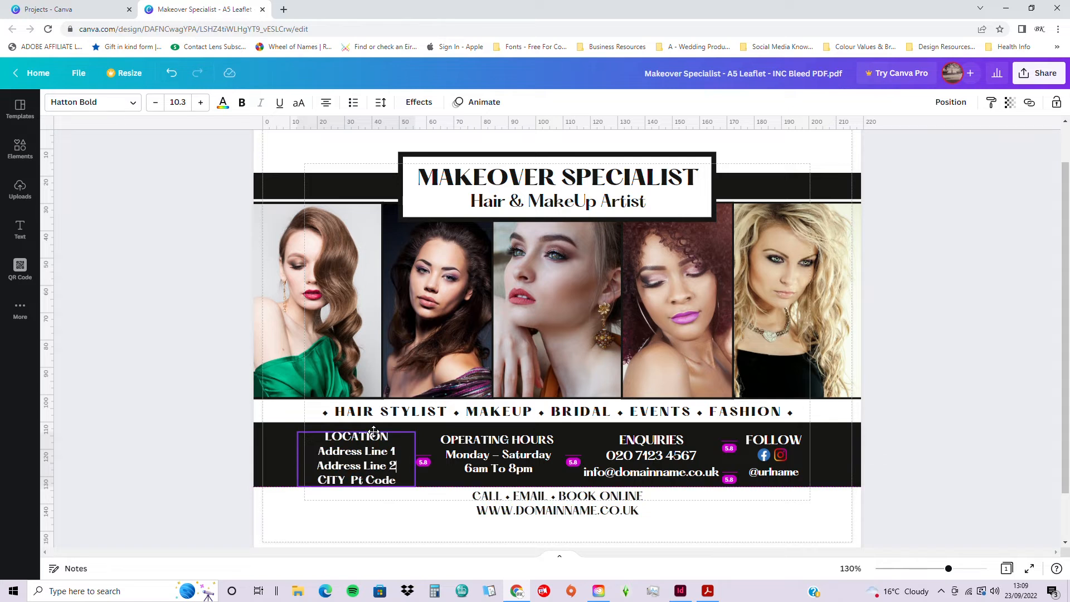
left_click_drag(374, 430, 372, 427)
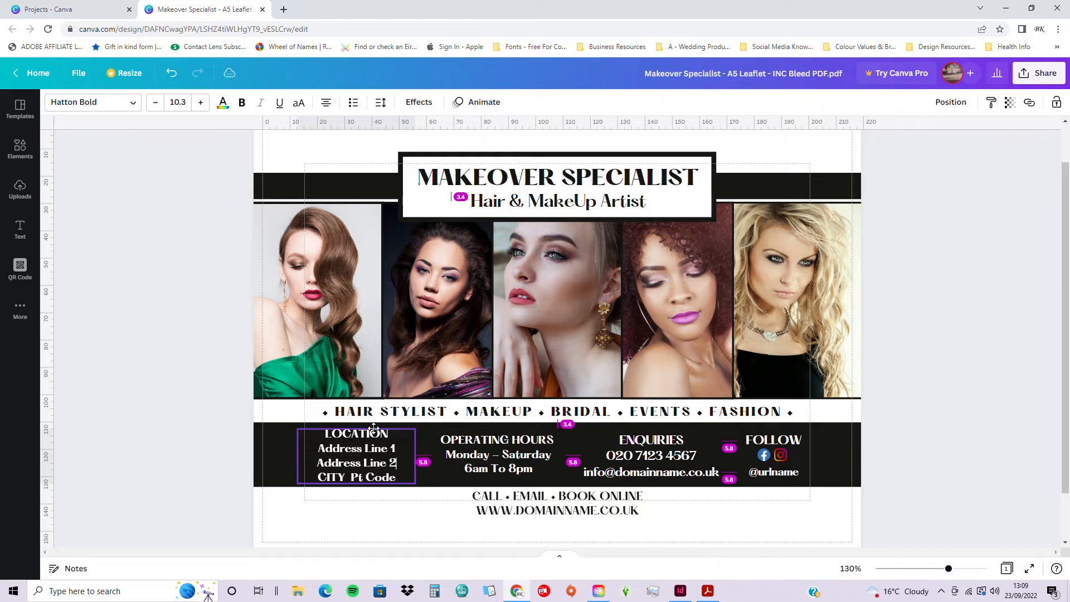
left_click(907, 392)
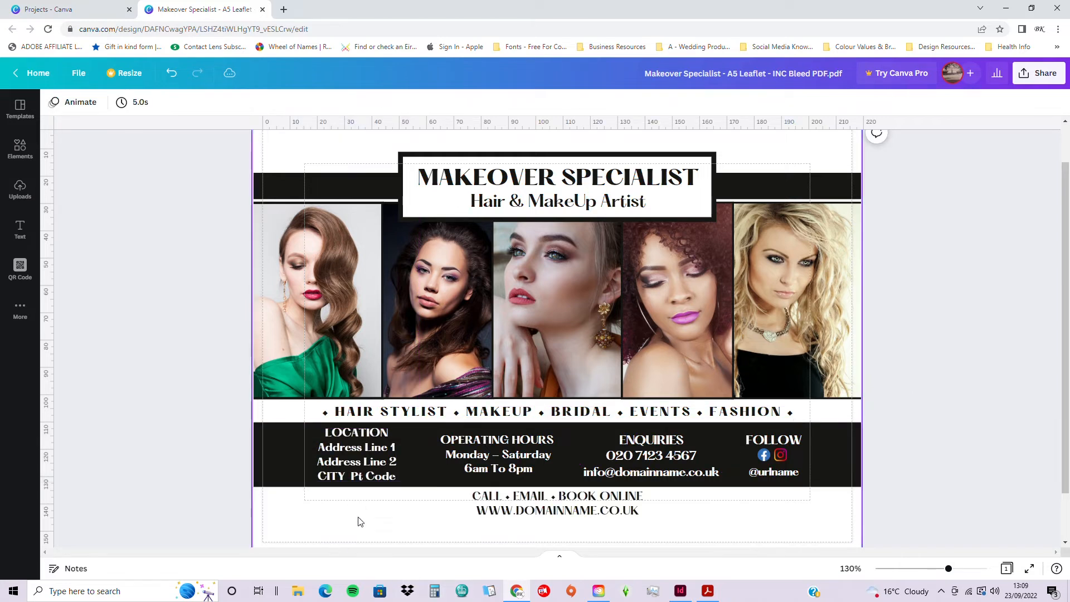
Set the line spacing of all the text in the LOCATION block to 1
left_click(392, 483)
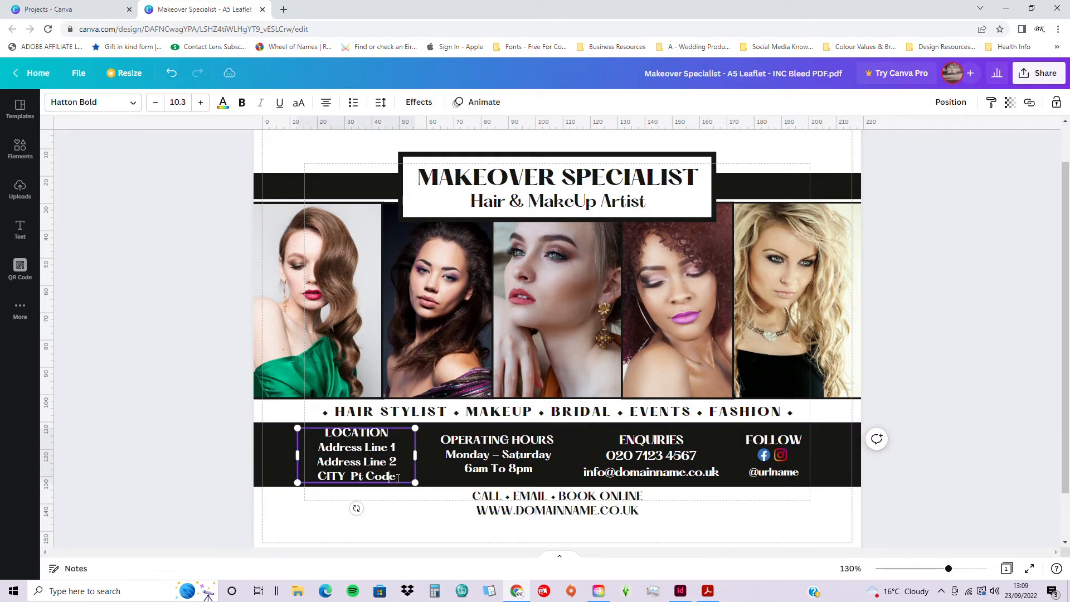
left_click_drag(396, 478, 321, 437)
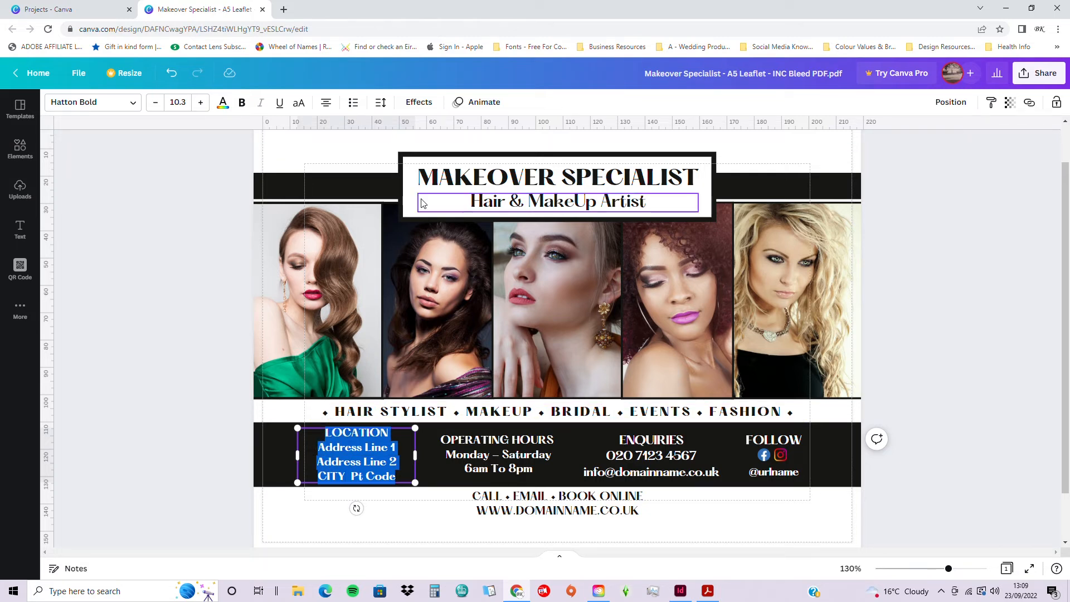
left_click(378, 106)
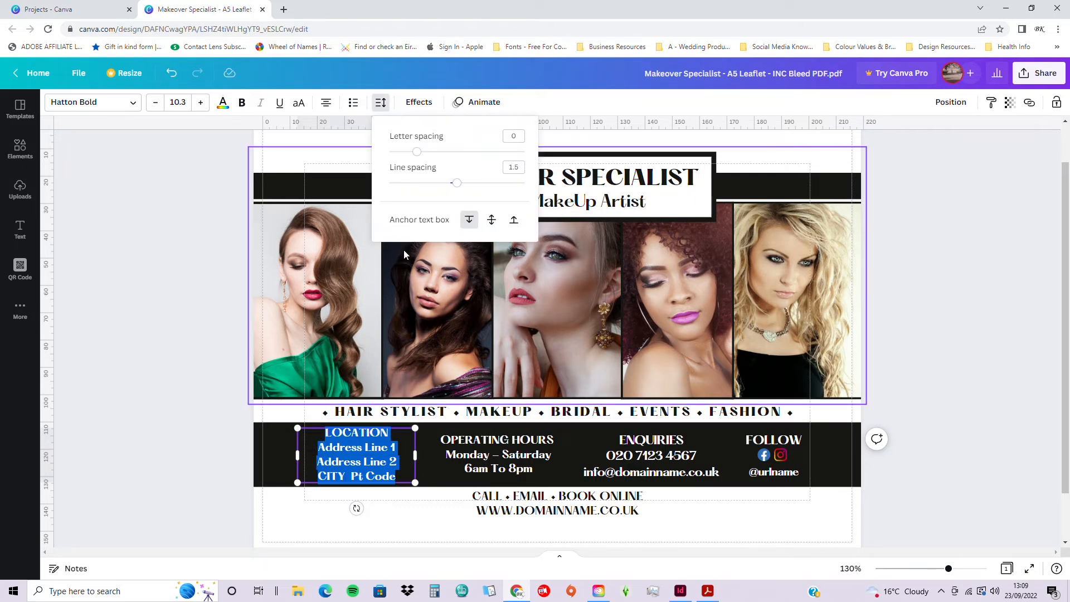
left_click(517, 168)
left_click_drag(514, 168, 523, 168)
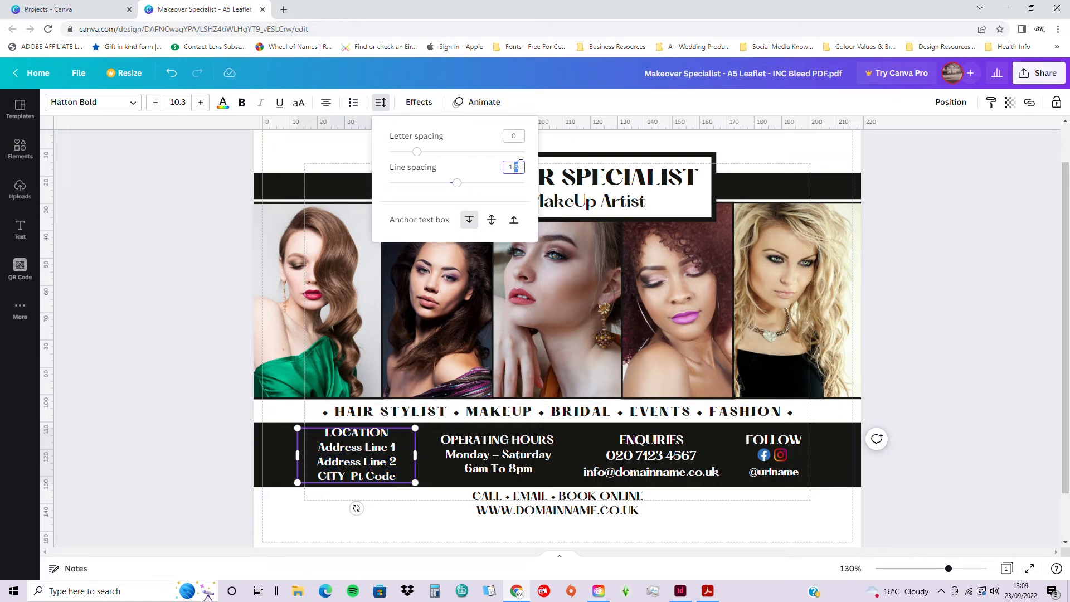
key("BackSpace")
key("Return")
Change the line spacing of the LOCATION block to 1.25 and close the spacing settings
double_click(519, 168)
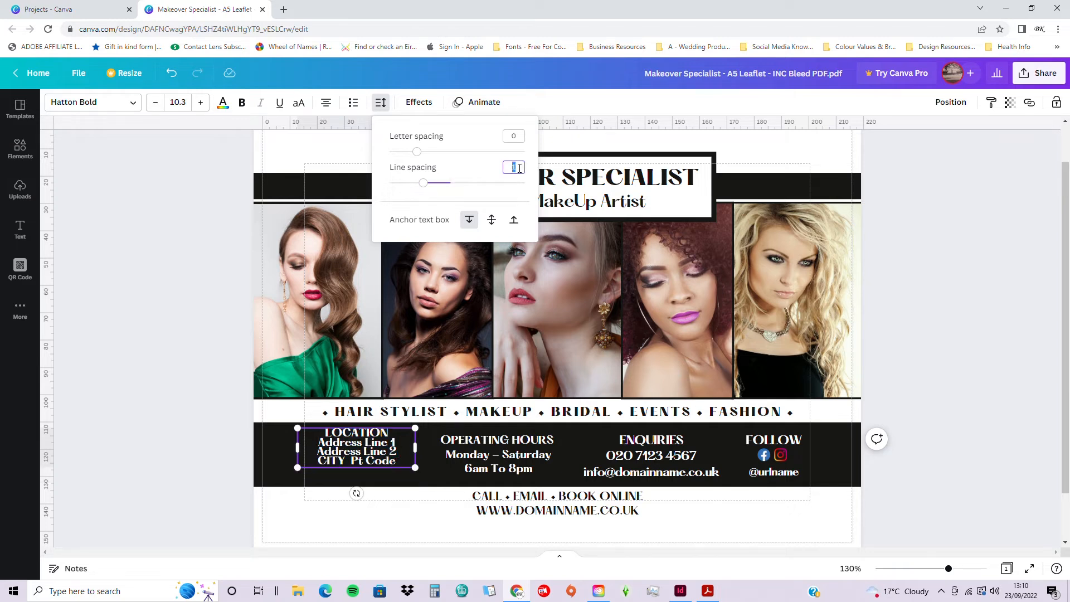
left_click(520, 168)
type(".25")
key("Return")
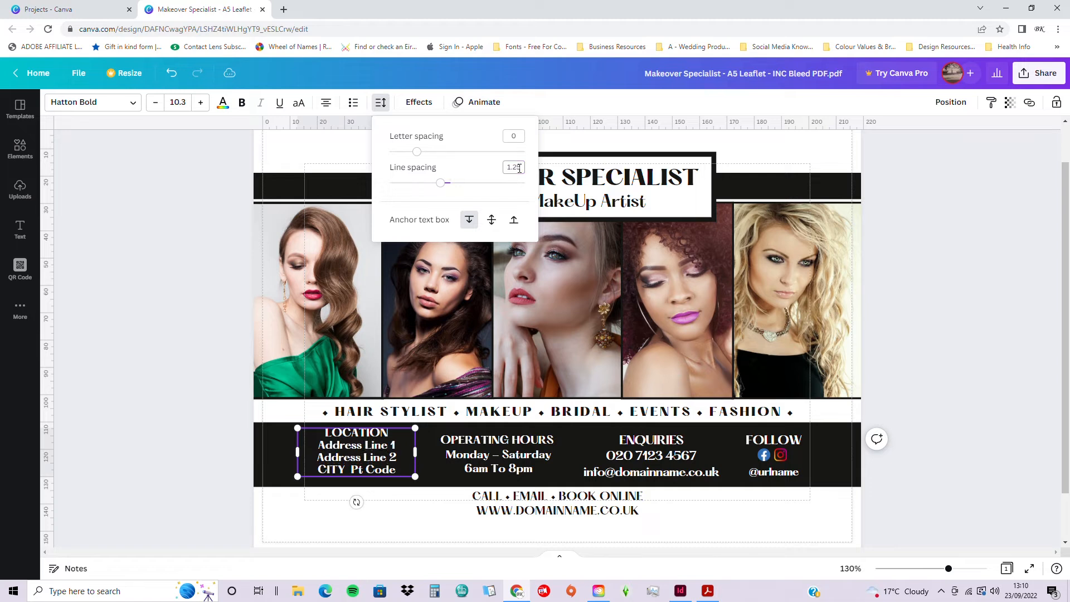
left_click(921, 348)
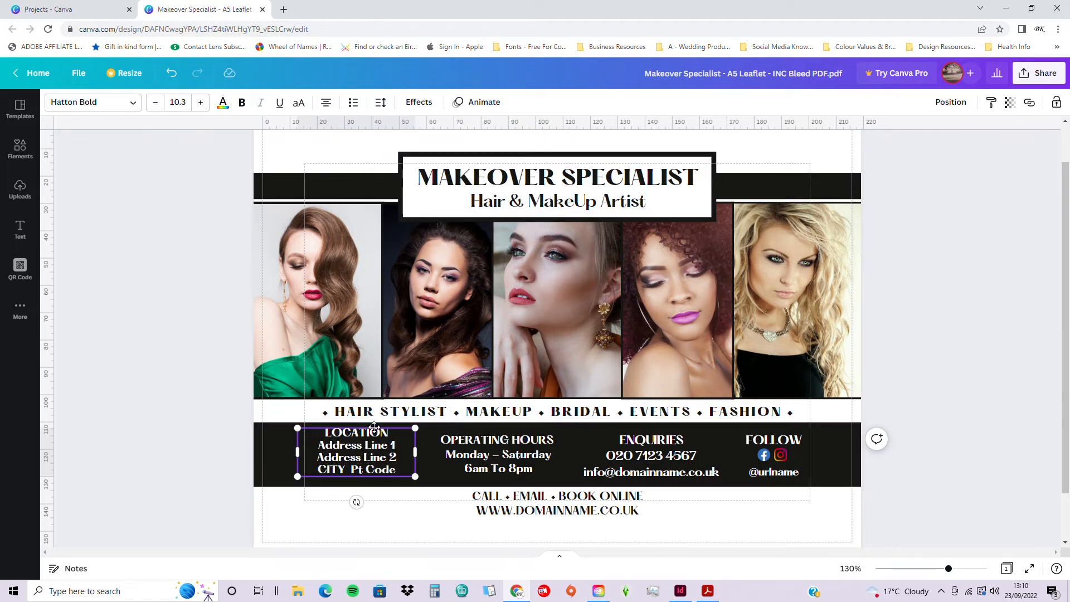
Move the LOCATION block slightly down to centre it vertically in the black band
left_click_drag(374, 427, 375, 431)
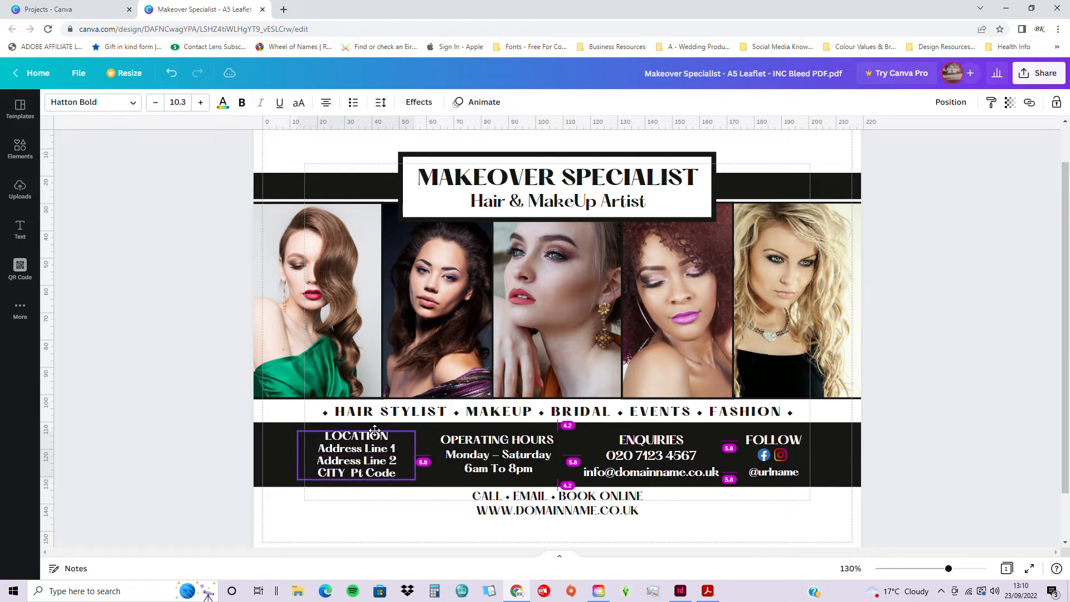
mouse_move(375, 430)
left_mouse_down()
mouse_move(375, 402)
mouse_move(374, 432)
left_mouse_up()
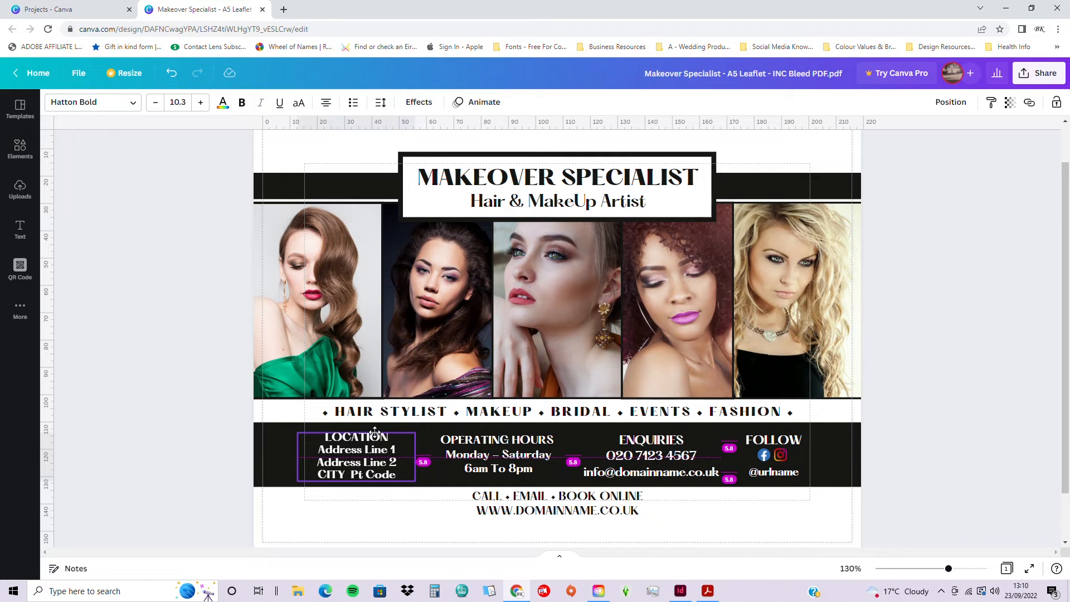
left_click_drag(374, 432, 374, 433)
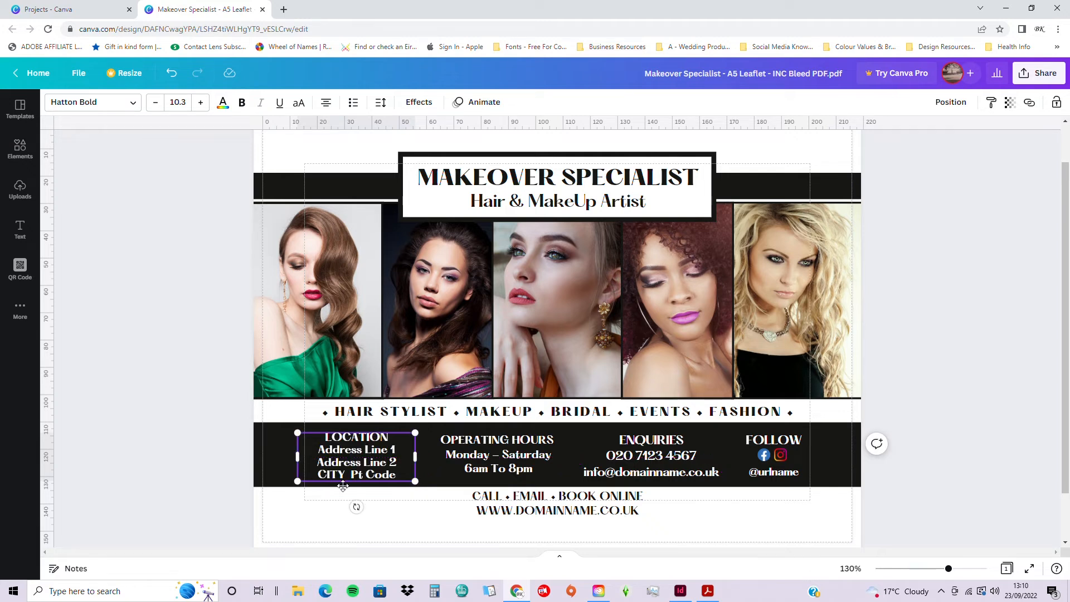
Undo the moves, the line spacing changes and the added address line in the LOCATION block
left_click(171, 73)
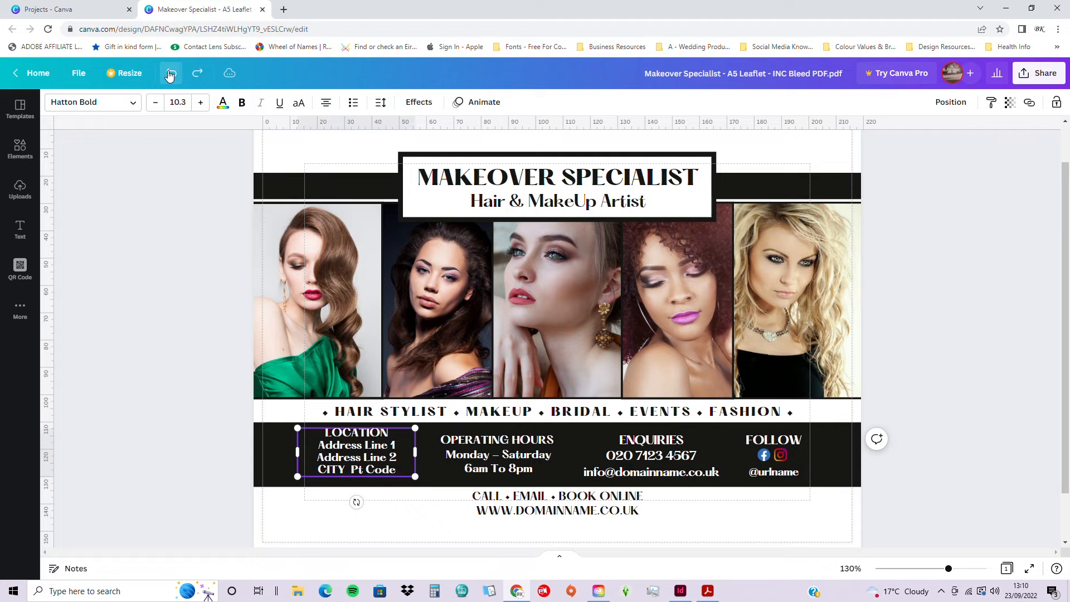
left_click(170, 73)
left_click(171, 73)
left_click(170, 75)
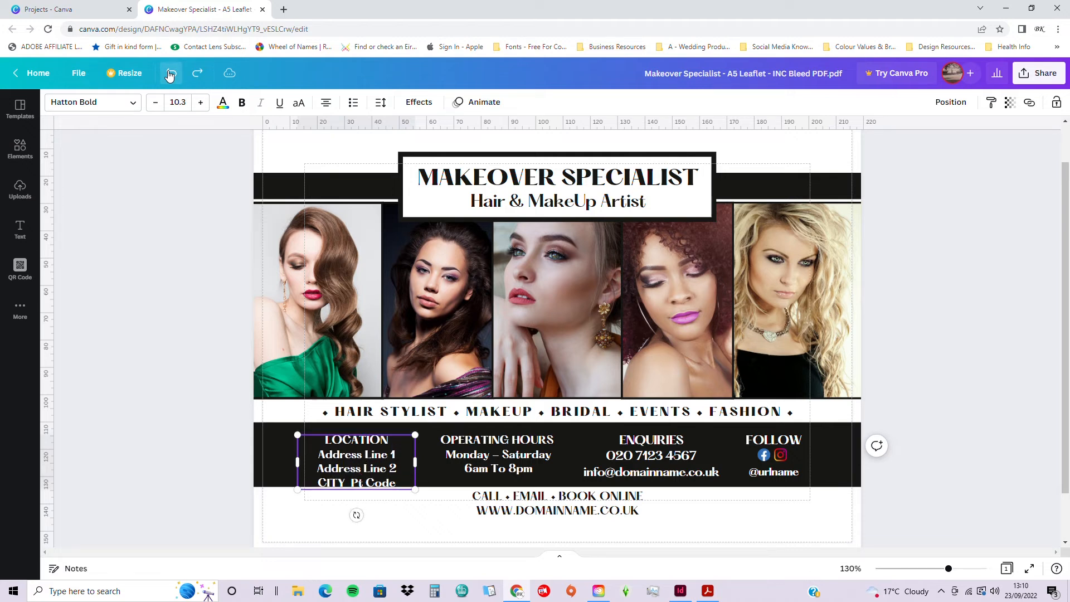
left_click(171, 75)
left_click(171, 75)
left_click(170, 74)
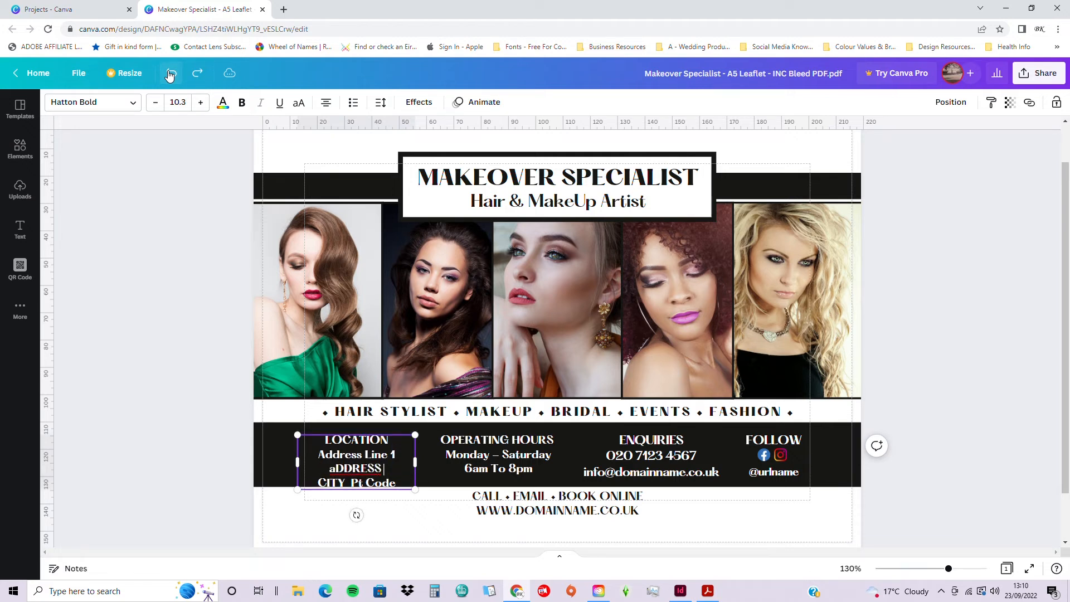
left_click(170, 75)
left_click(170, 75)
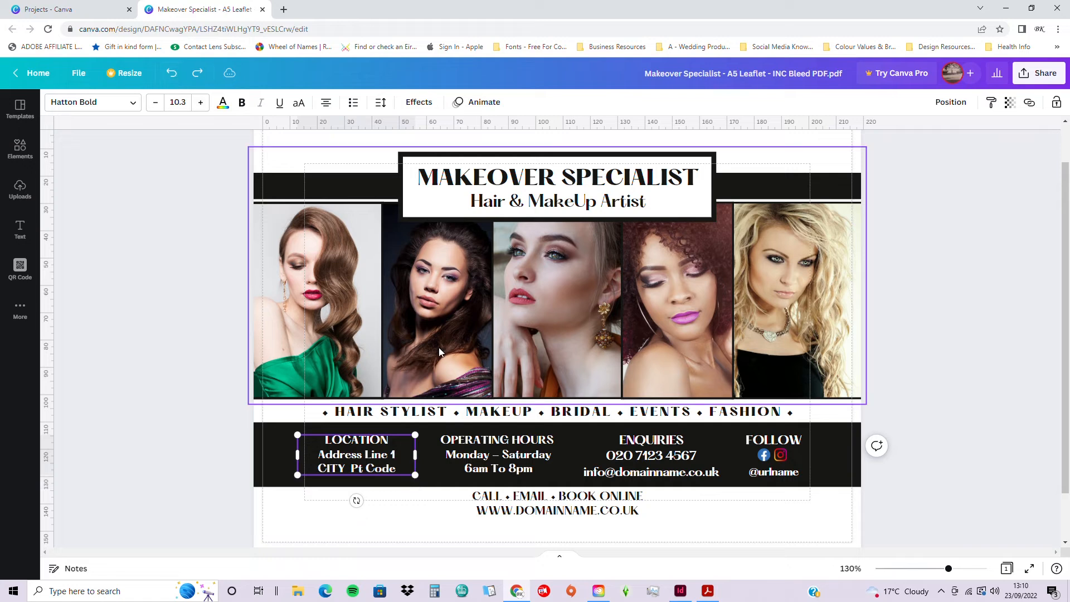
Check the letter and line spacing of all the text in the LOCATION and OPERATING HOURS blocks
left_click(374, 454)
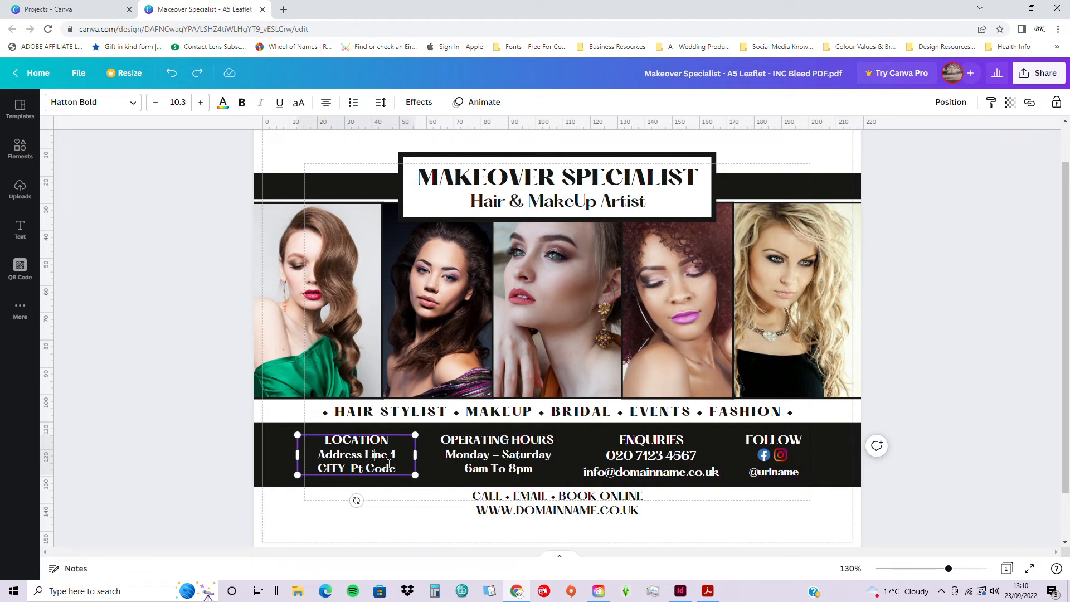
key("ctrl+a")
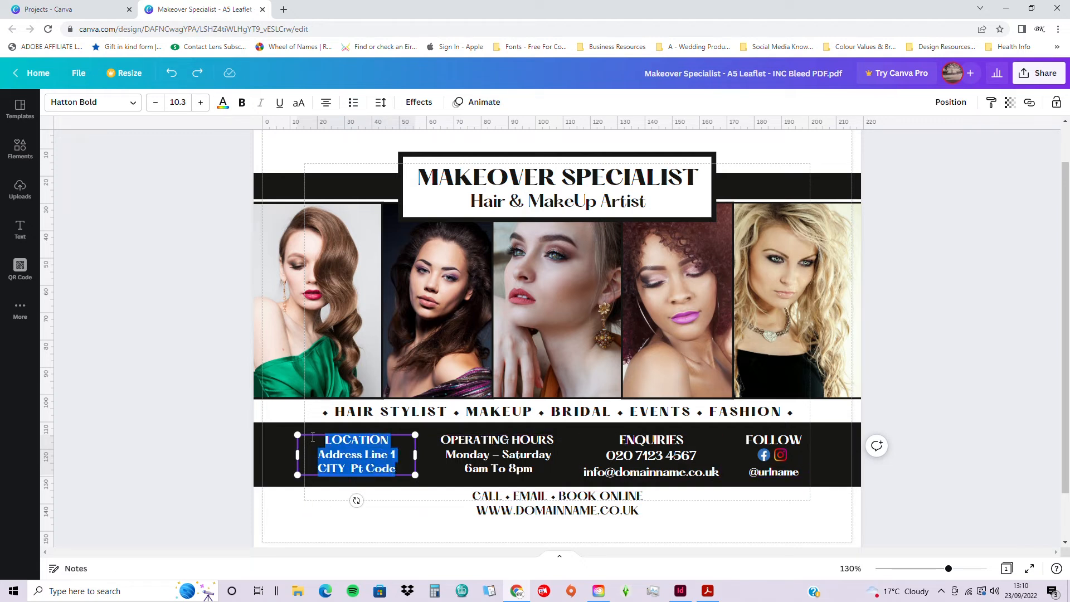
left_click(382, 105)
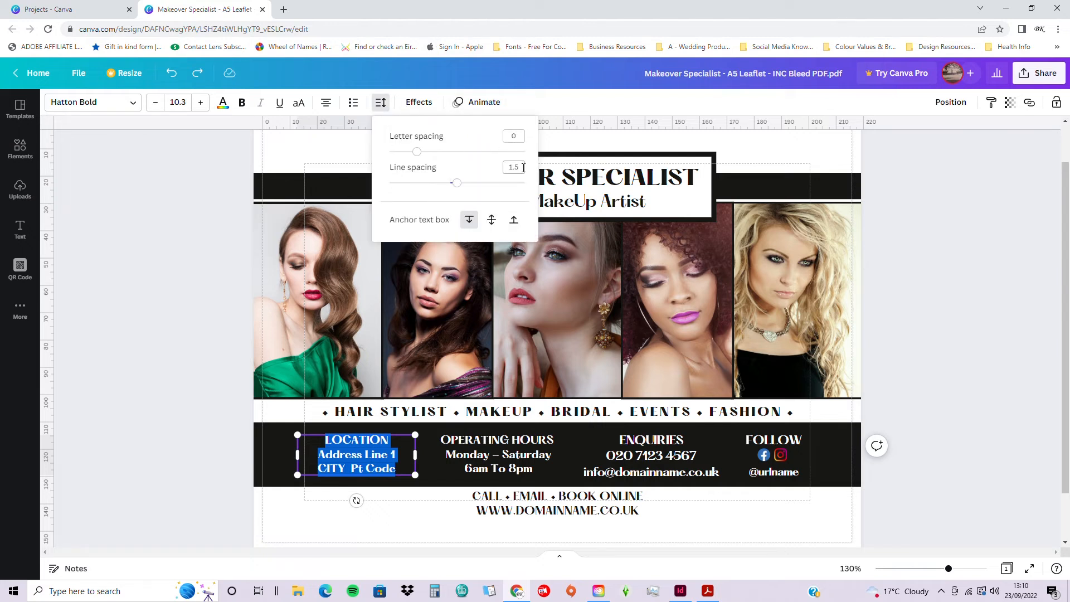
left_click(536, 466)
left_click(537, 466)
key("ctrl+a")
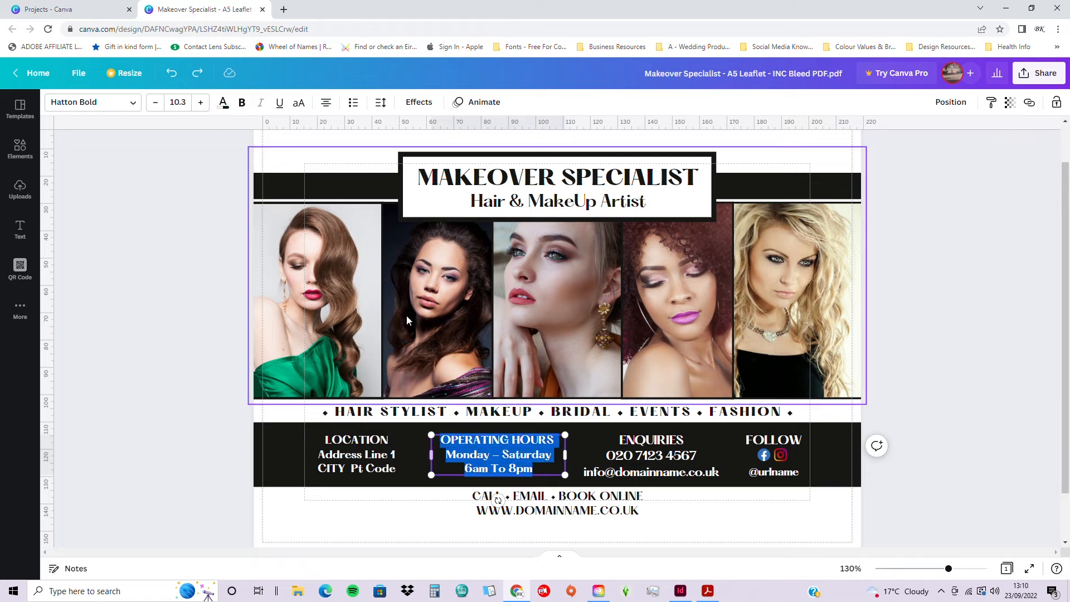
left_click(381, 102)
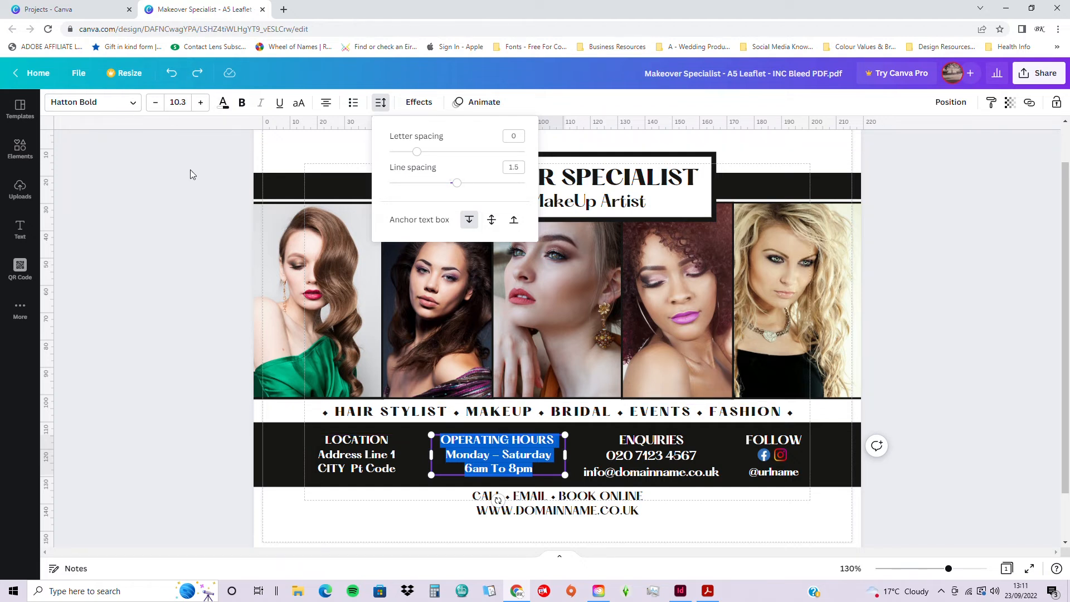
Check the font size of all the text in the LOCATION block
left_click(374, 470)
double_click(400, 470)
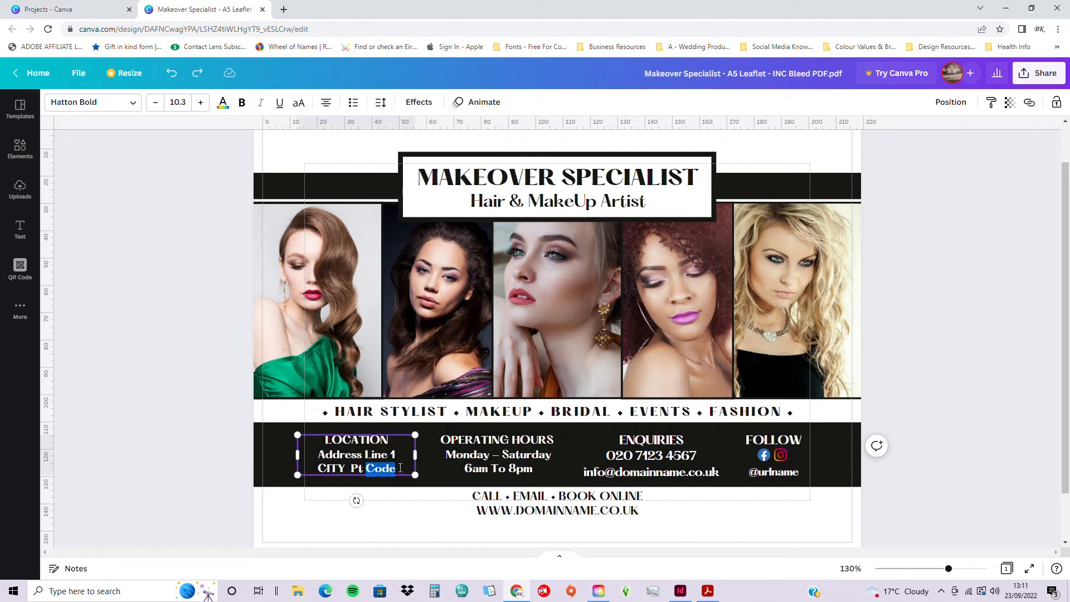
left_click_drag(325, 439, 411, 474)
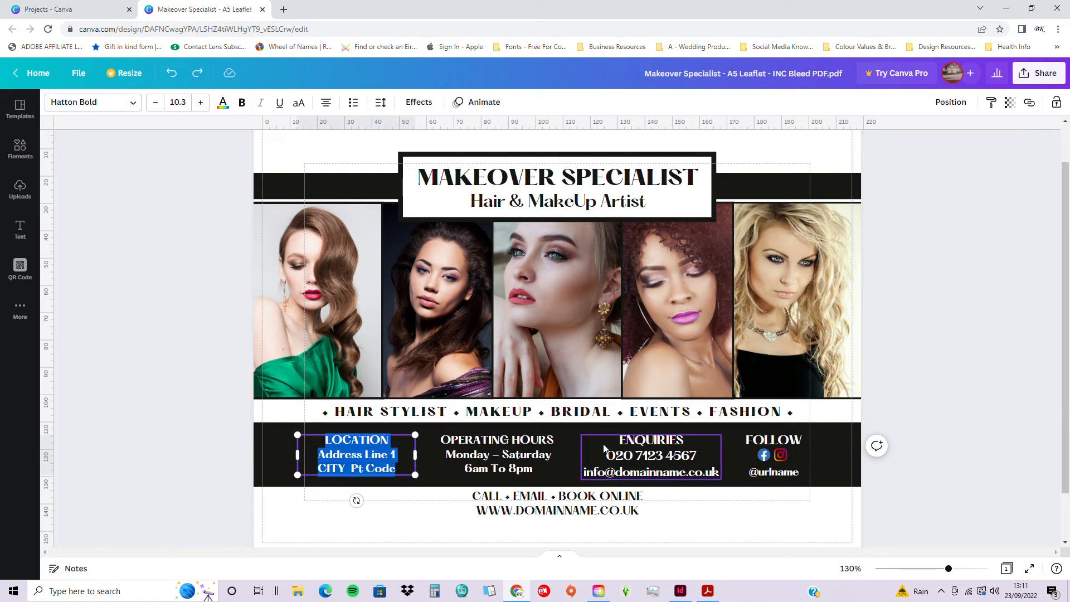
Set the font size of all the text in the ENQUIRIES block to 10.3
left_click(625, 442)
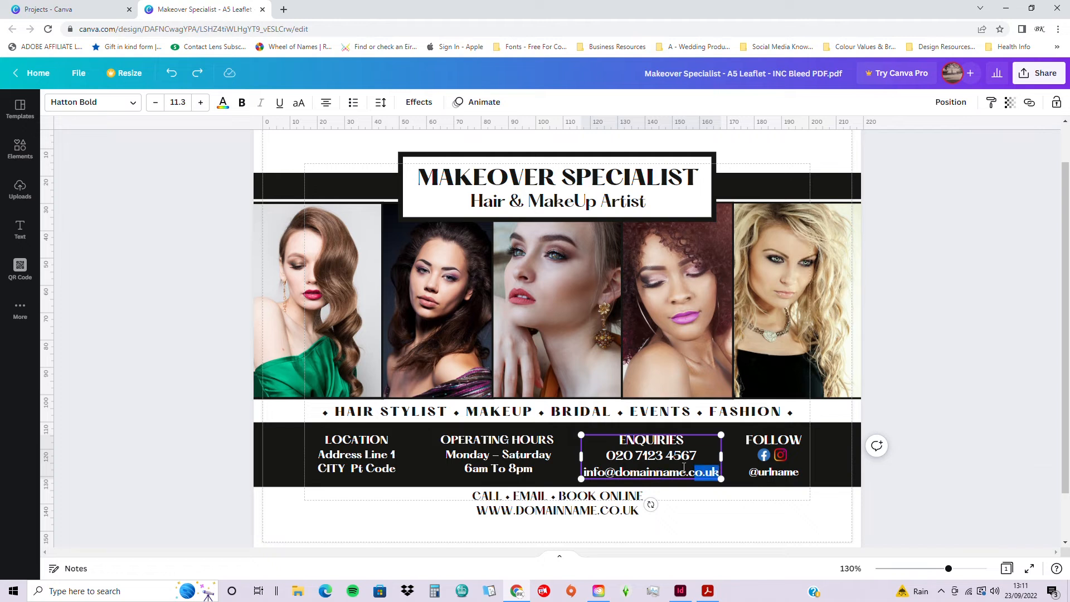
left_click_drag(719, 474, 593, 436)
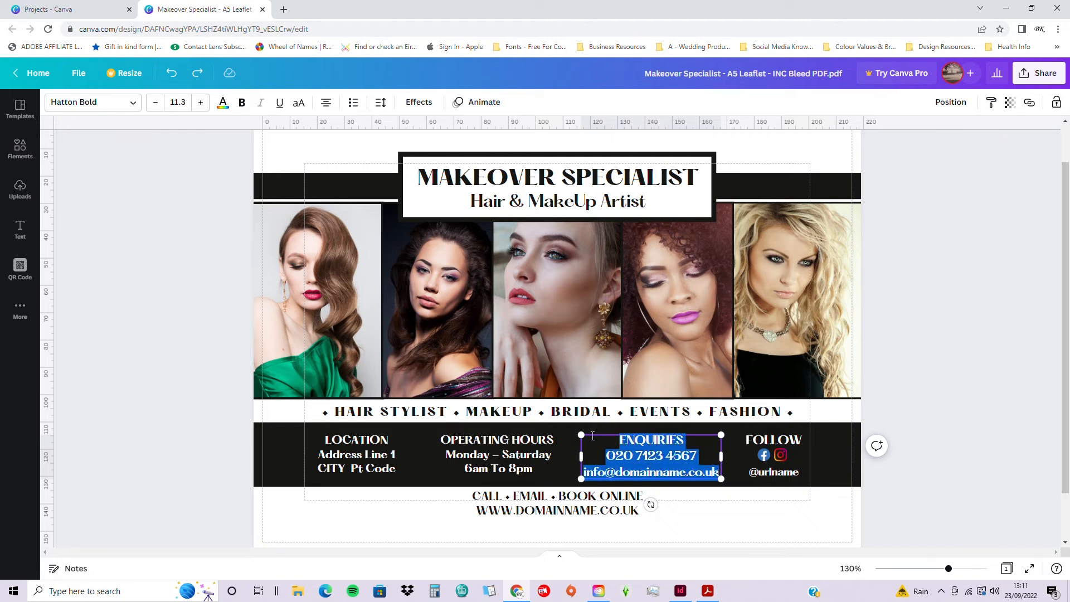
left_click(154, 103)
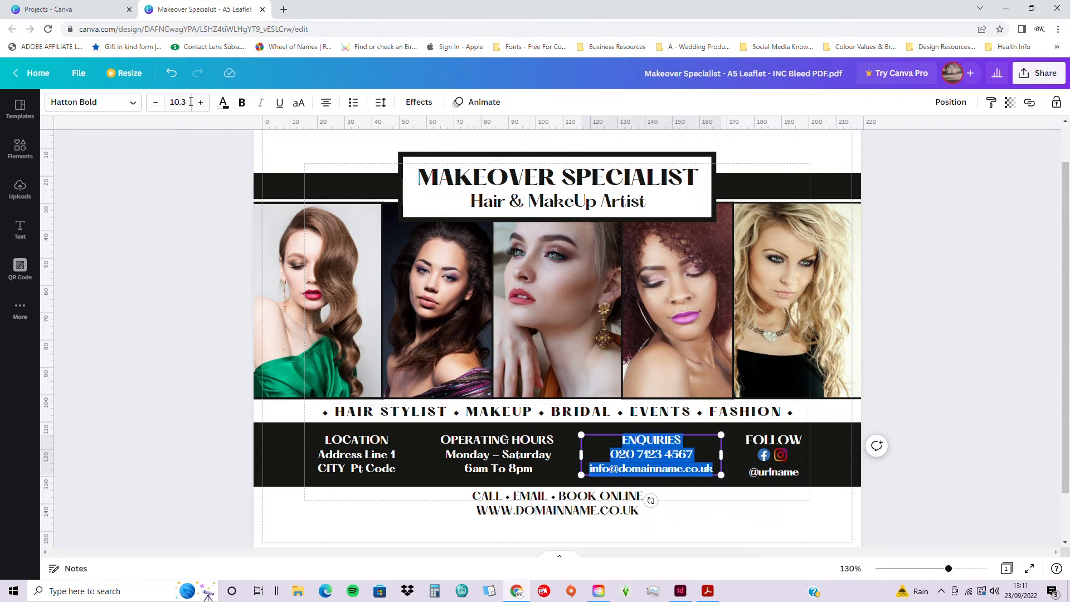
left_click(154, 102)
left_click(179, 102)
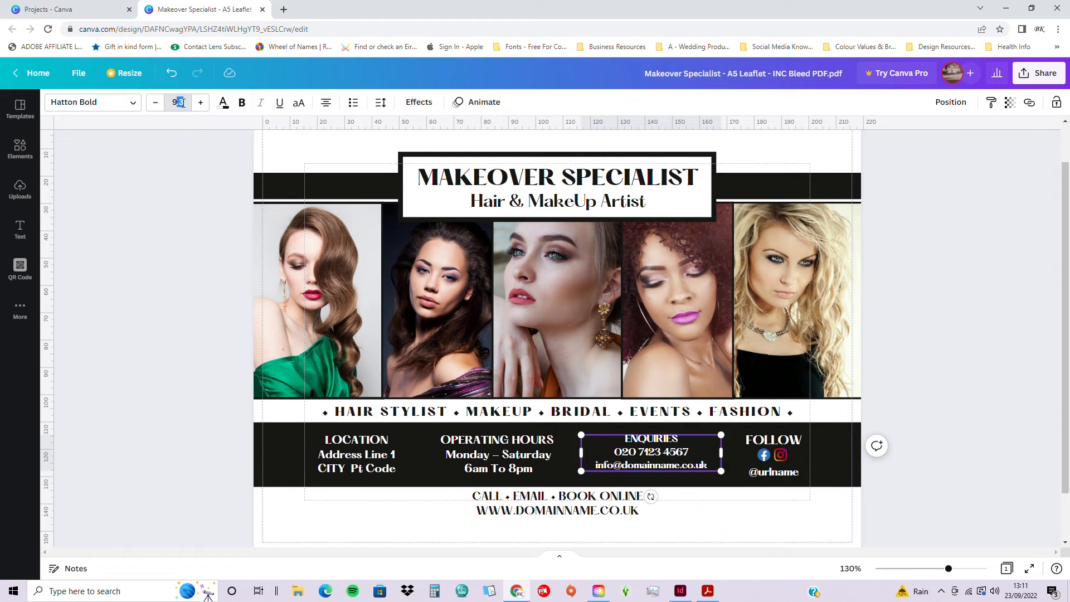
key("BackSpace")
type("10.3")
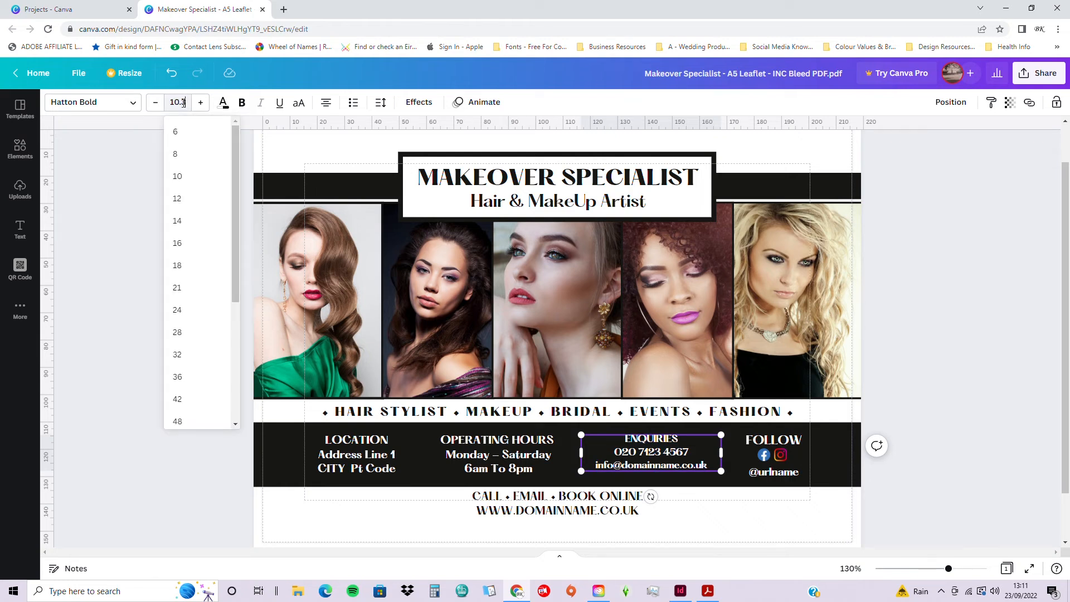
key("Return")
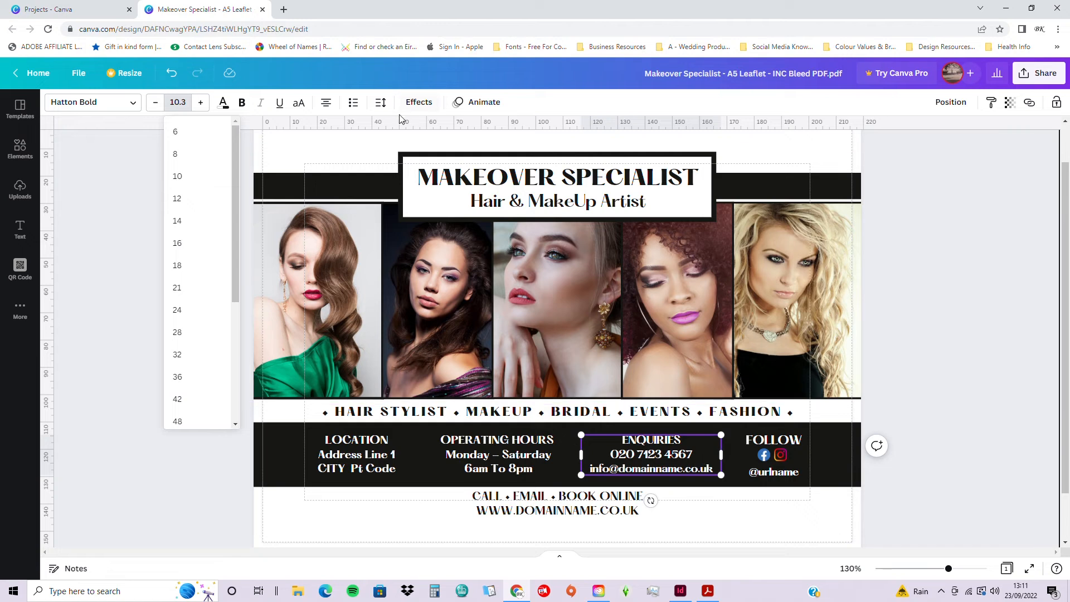
Set the letter spacing of the ENQUIRIES block to 0 and check its line spacing
left_click(380, 102)
left_click(506, 136)
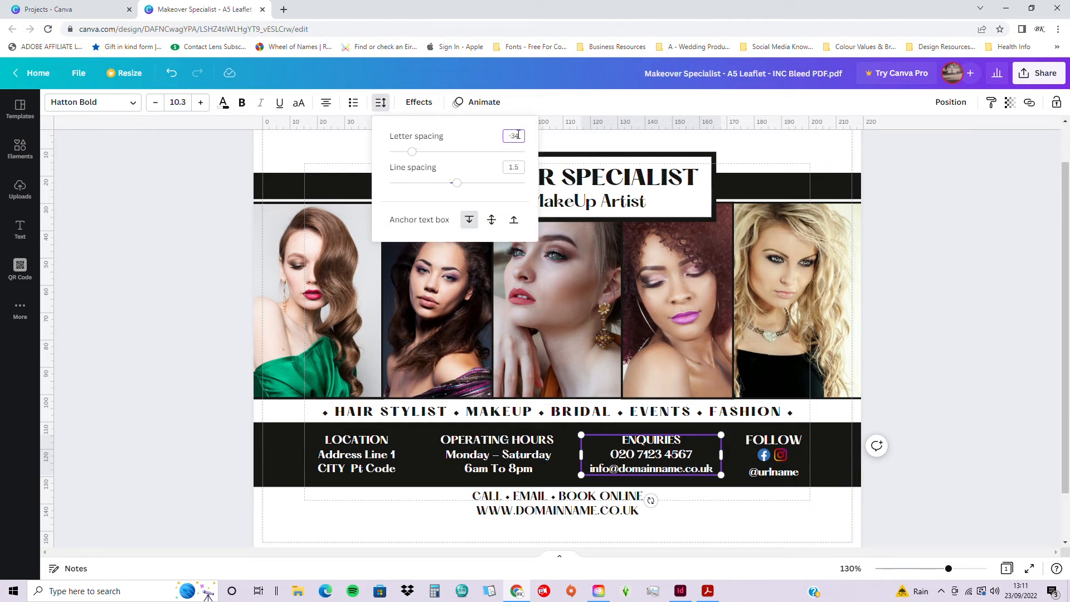
left_click_drag(518, 136, 504, 136)
type("0")
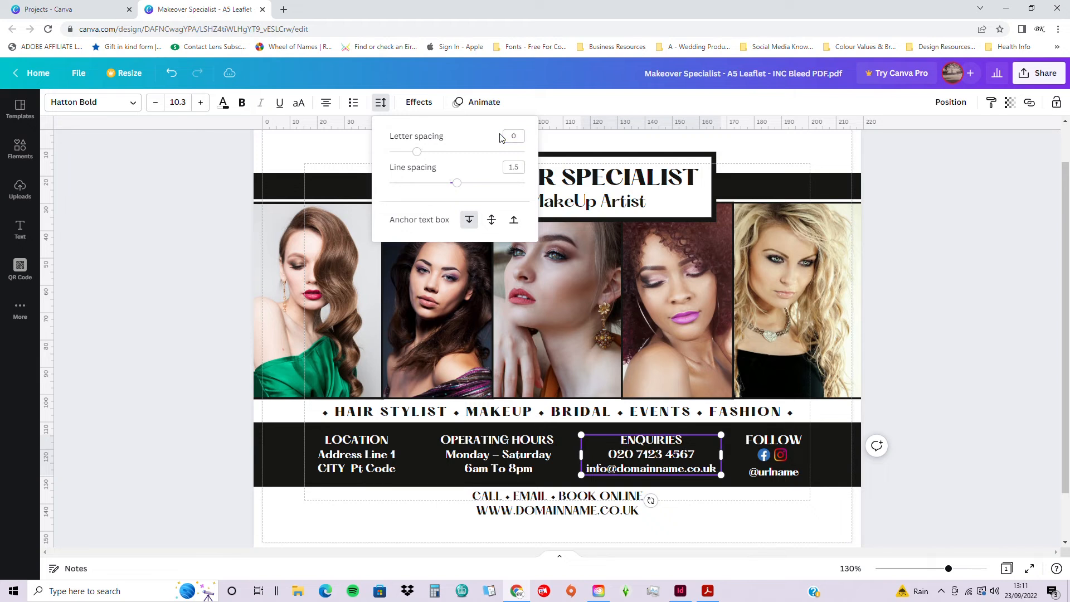
double_click(523, 167)
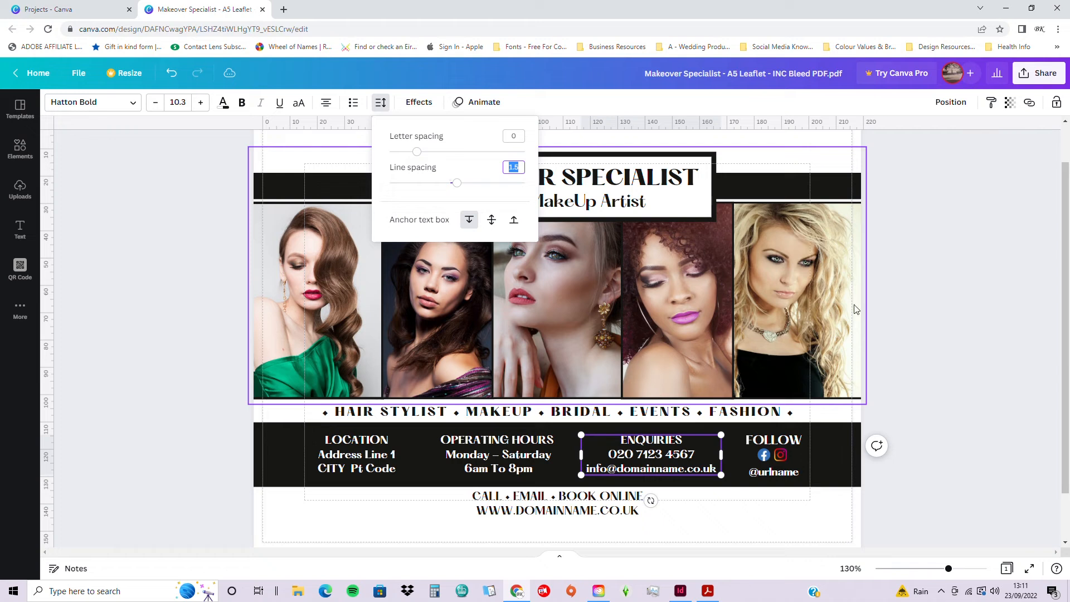
Reduce the font size of the FOLLOW heading to 10.3
left_click(771, 442)
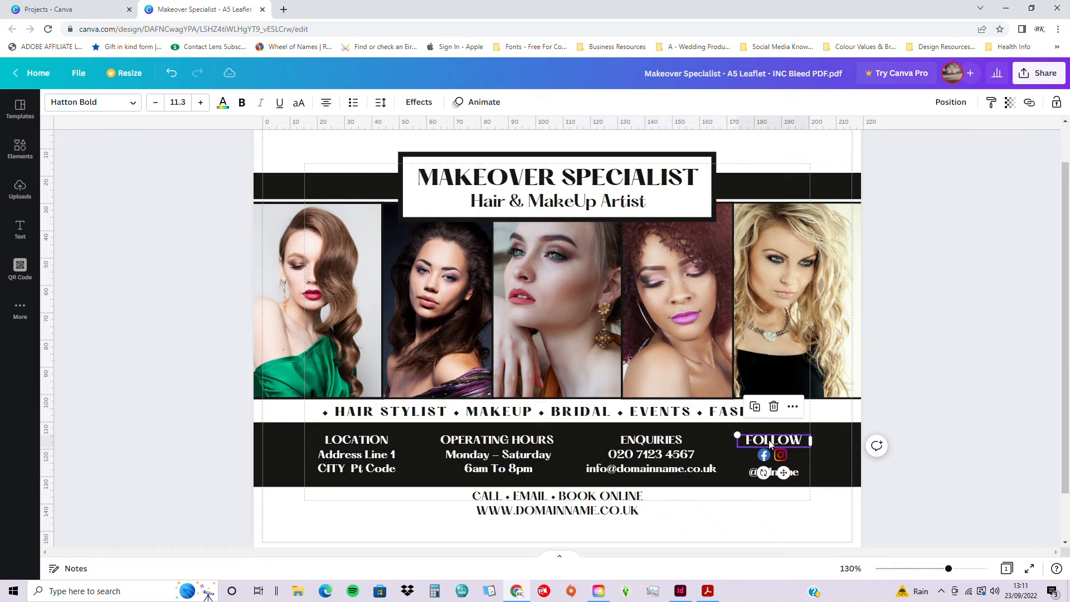
double_click(771, 441)
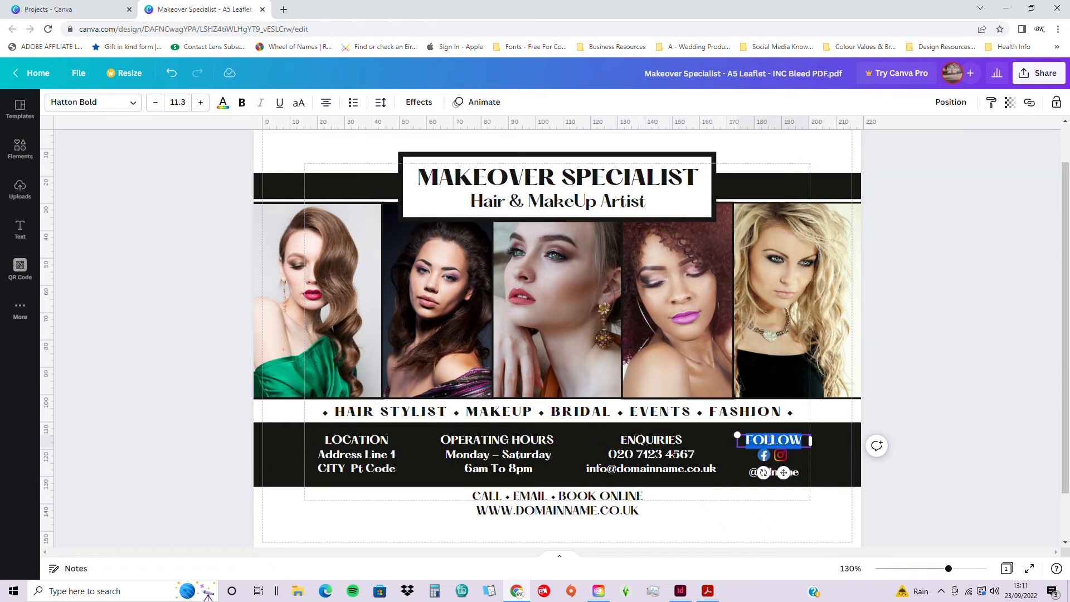
left_click(157, 103)
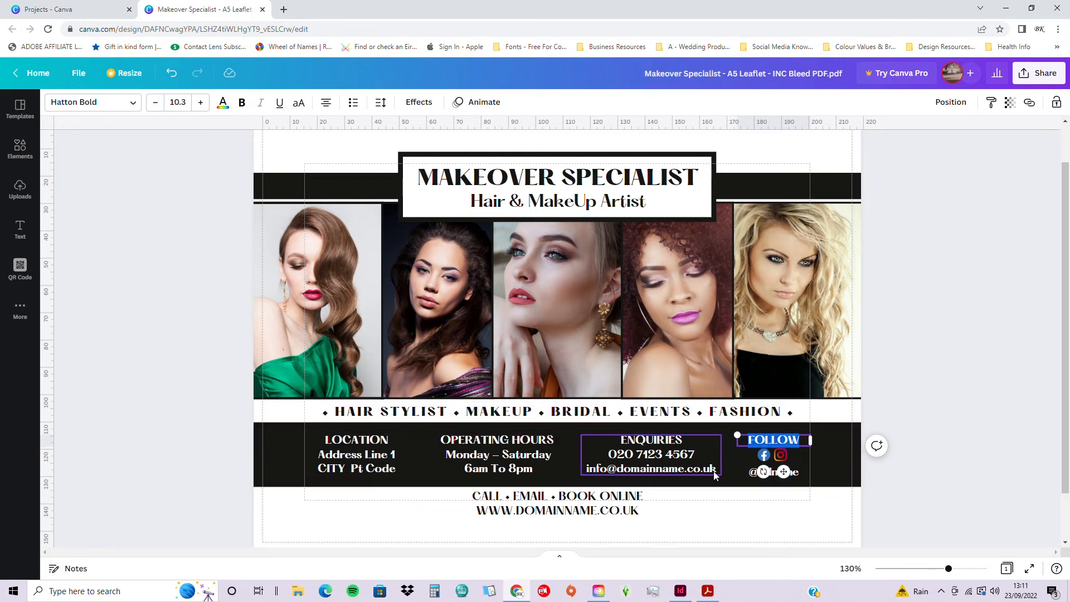
left_click(327, 106)
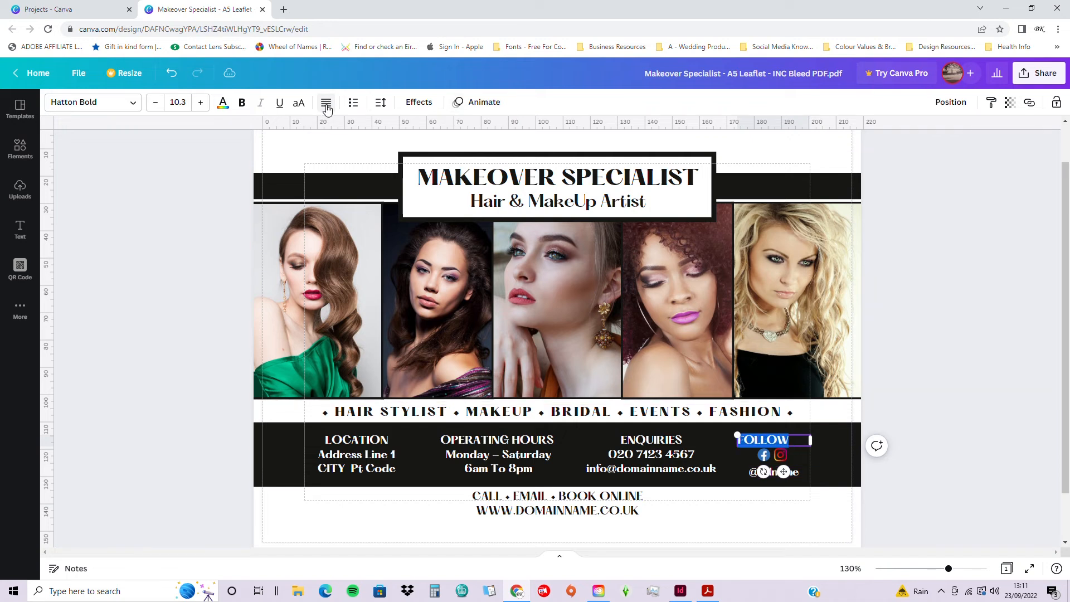
left_click(326, 106)
left_click(327, 106)
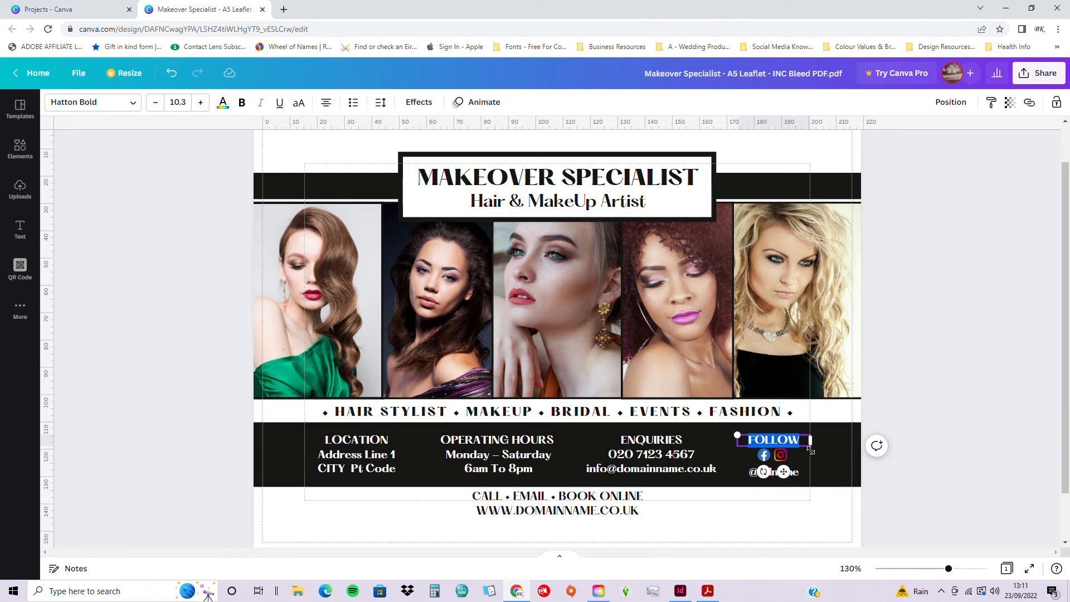
left_click(808, 478)
double_click(797, 473)
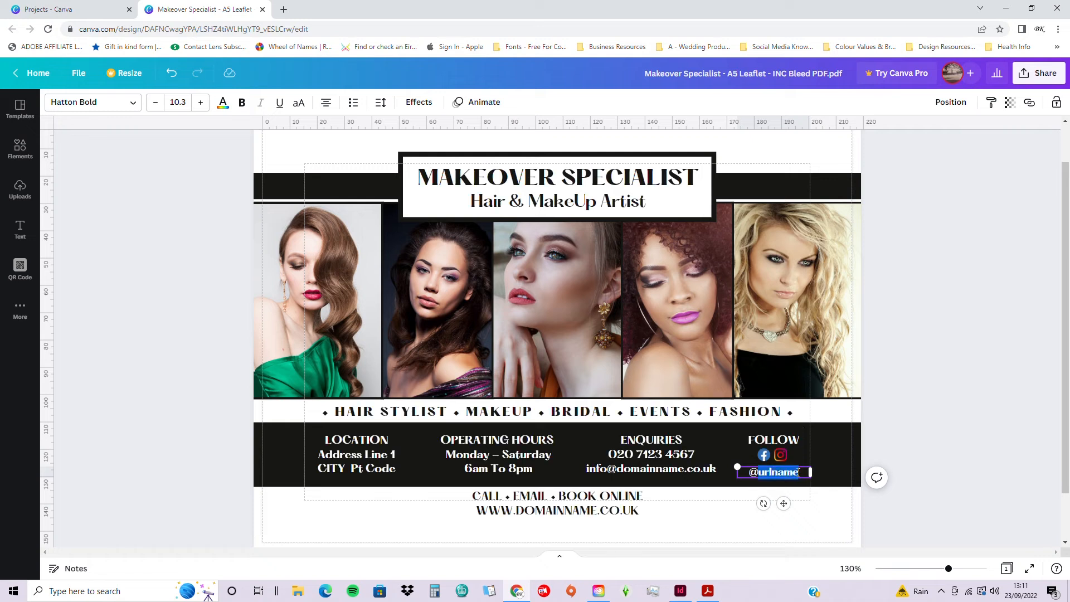
left_click(791, 473)
left_click_drag(743, 471, 801, 473)
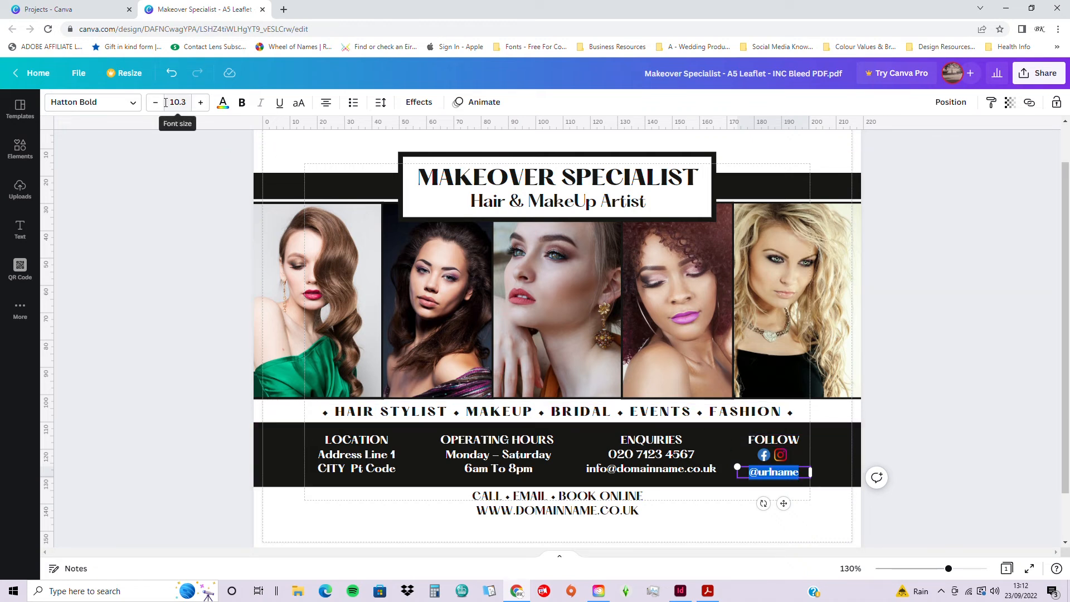
left_click(380, 103)
left_click(521, 138)
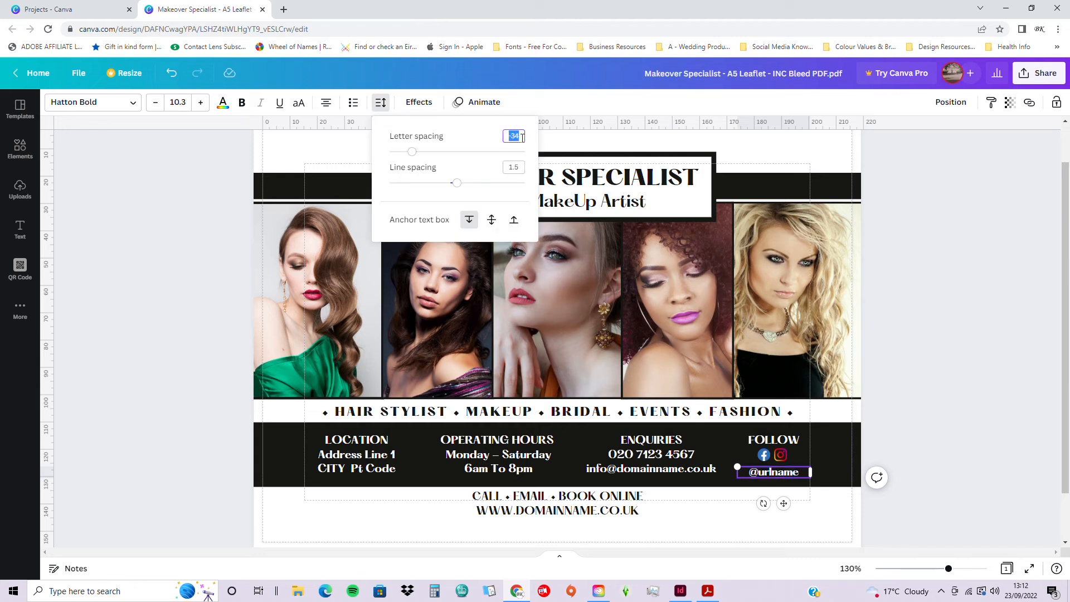
type("0")
key("Return")
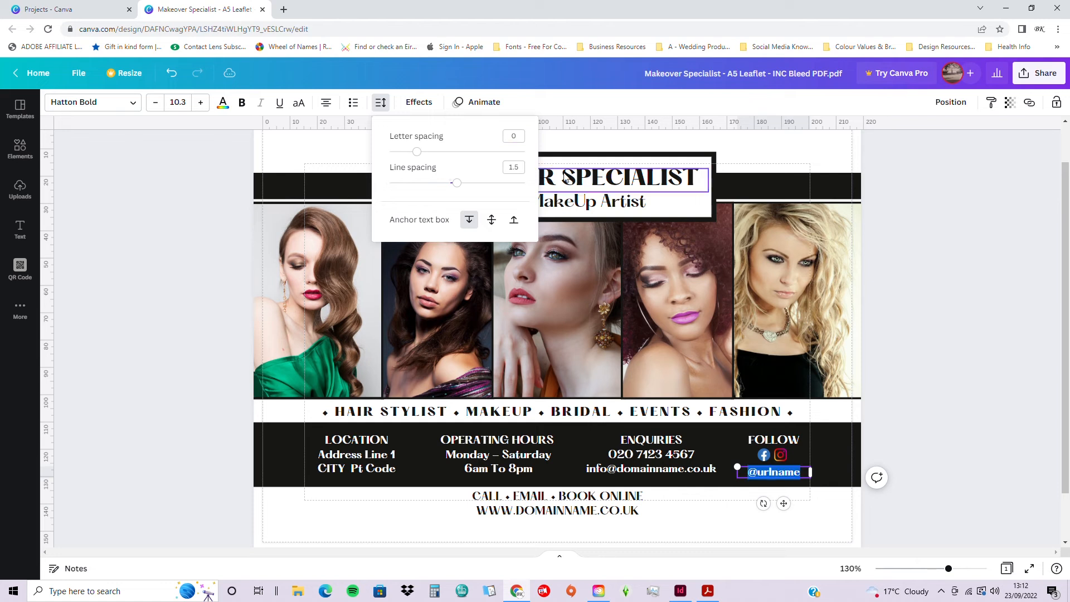
left_click(143, 188)
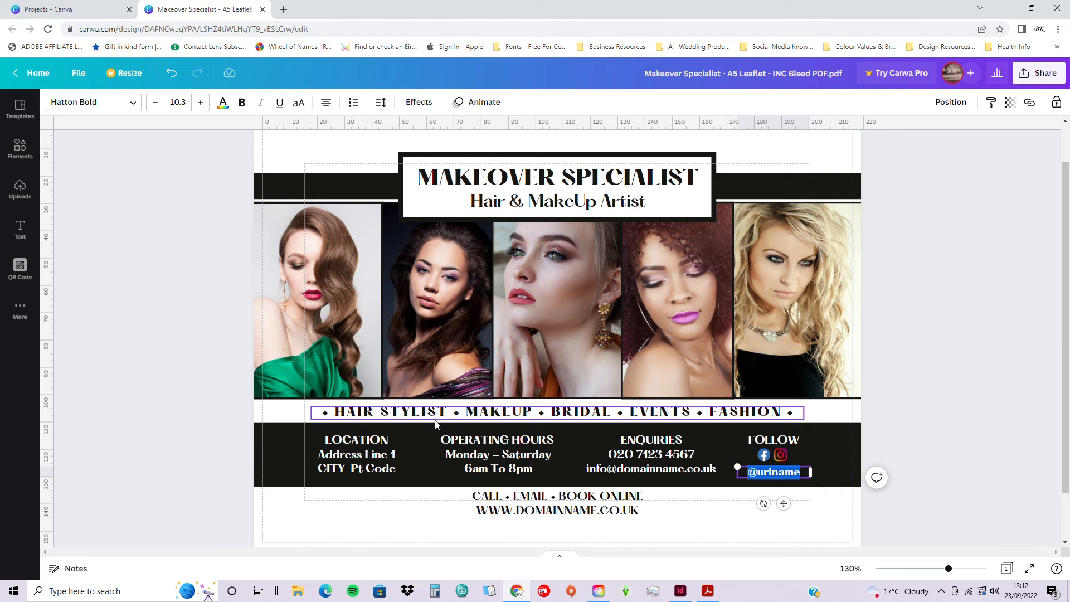
Check the font size and bold formatting of the word FASHION in the services line
left_click(774, 414)
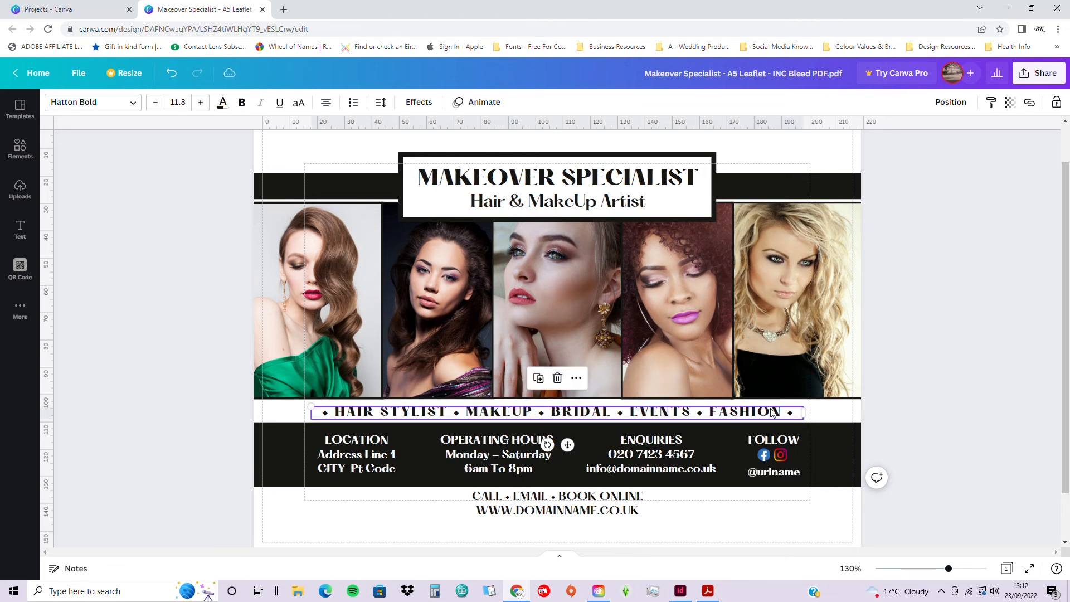
left_click_drag(781, 412, 713, 408)
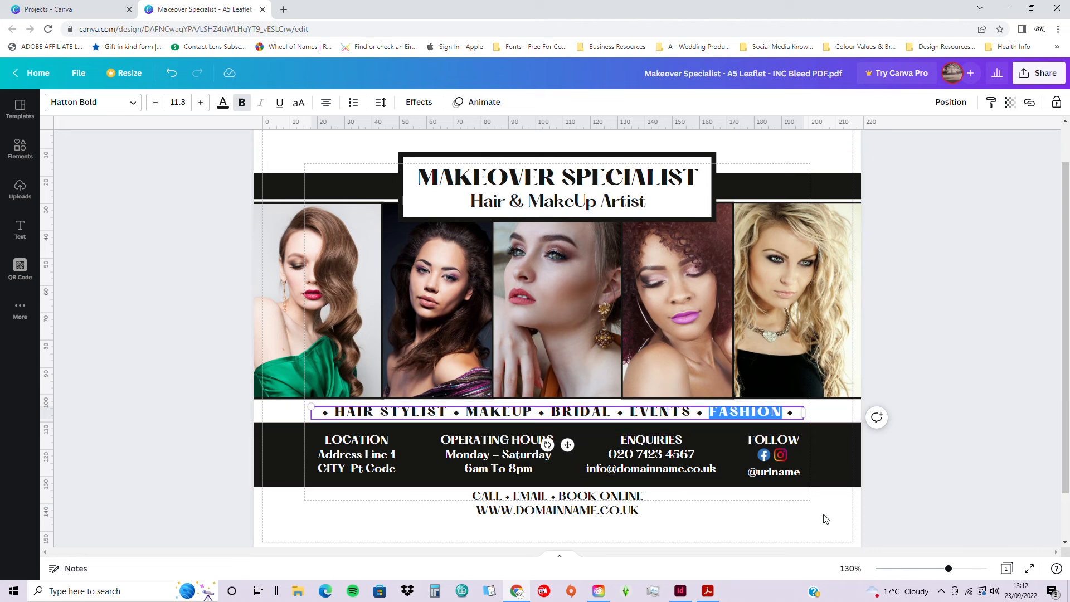
left_click(678, 527)
Set the call, email, book online and website text below the black band to font size 10.3 and make it bold
left_click(624, 510)
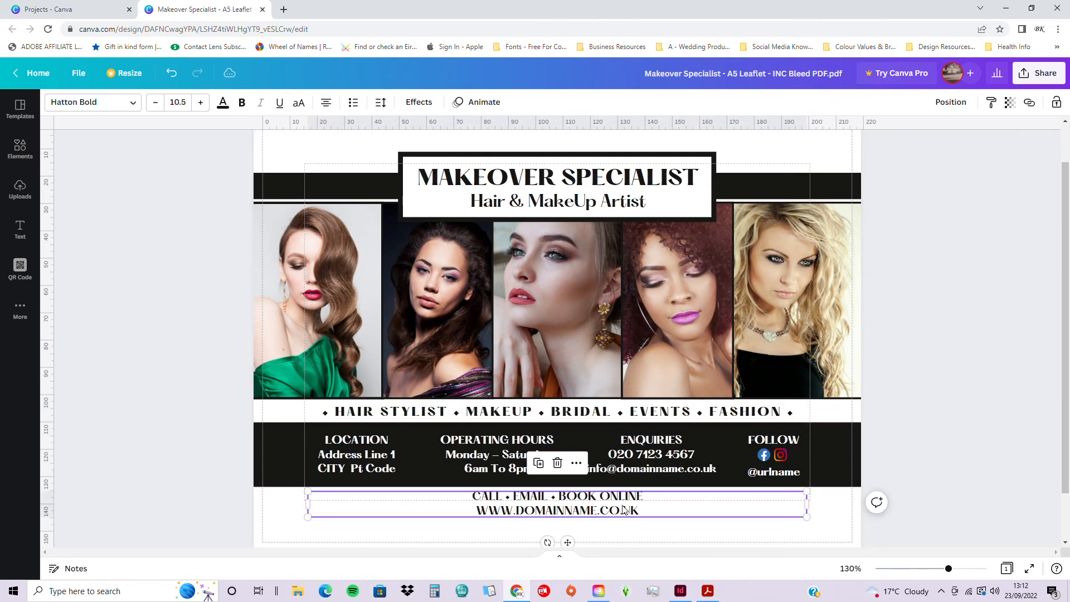
left_click_drag(639, 510, 474, 495)
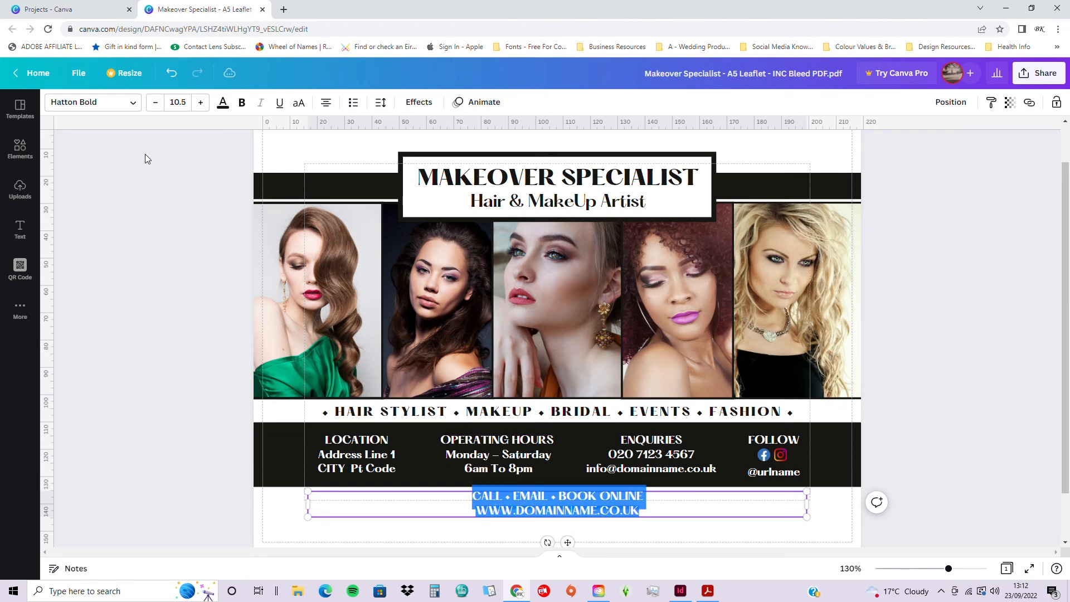
left_click(155, 102)
left_click(201, 102)
left_click(186, 106)
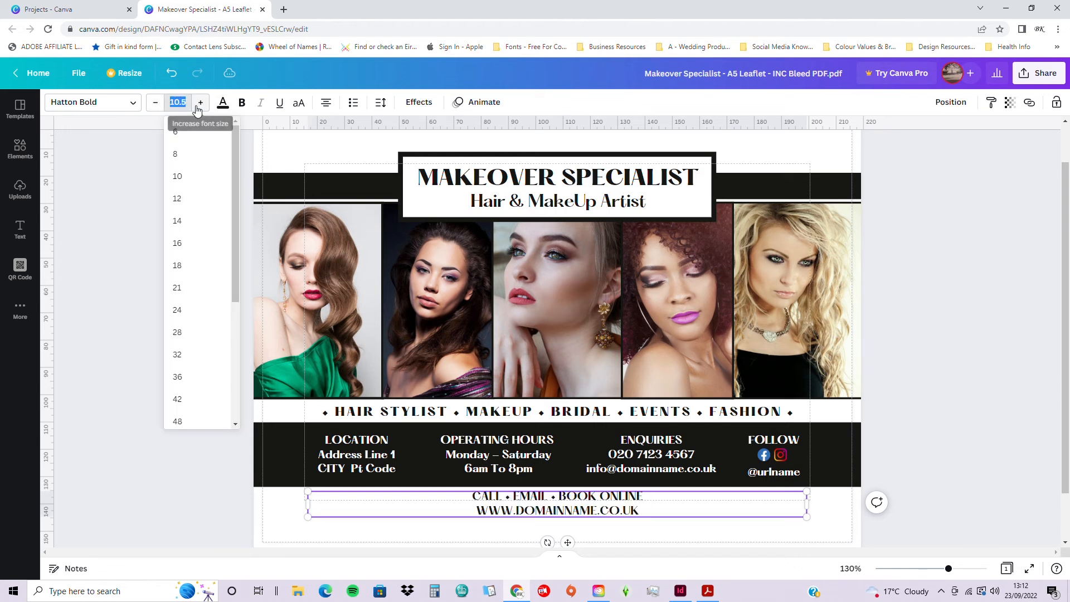
type("3")
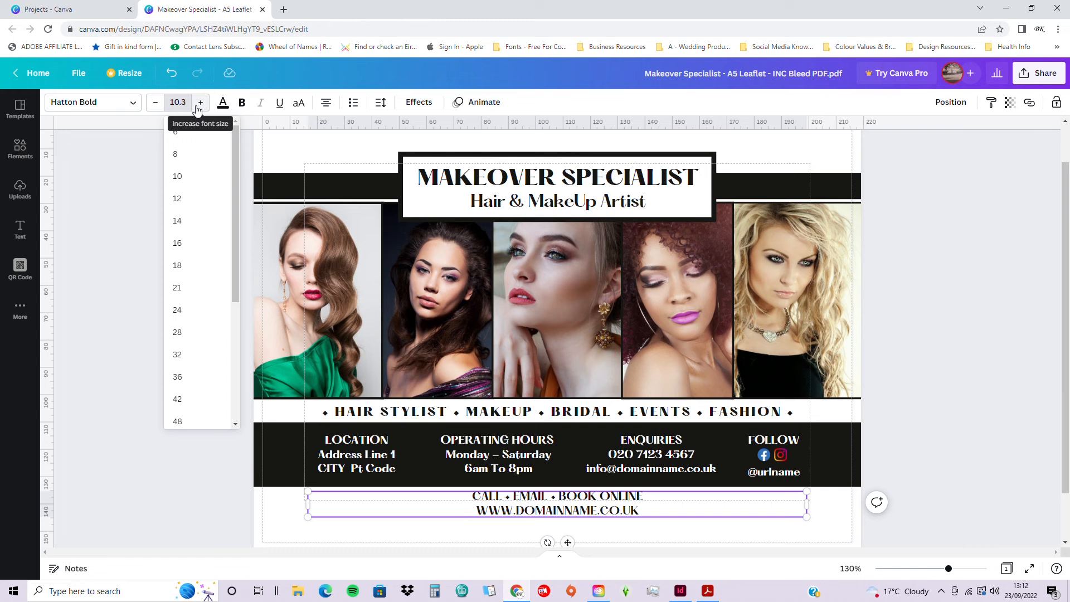
key("Return")
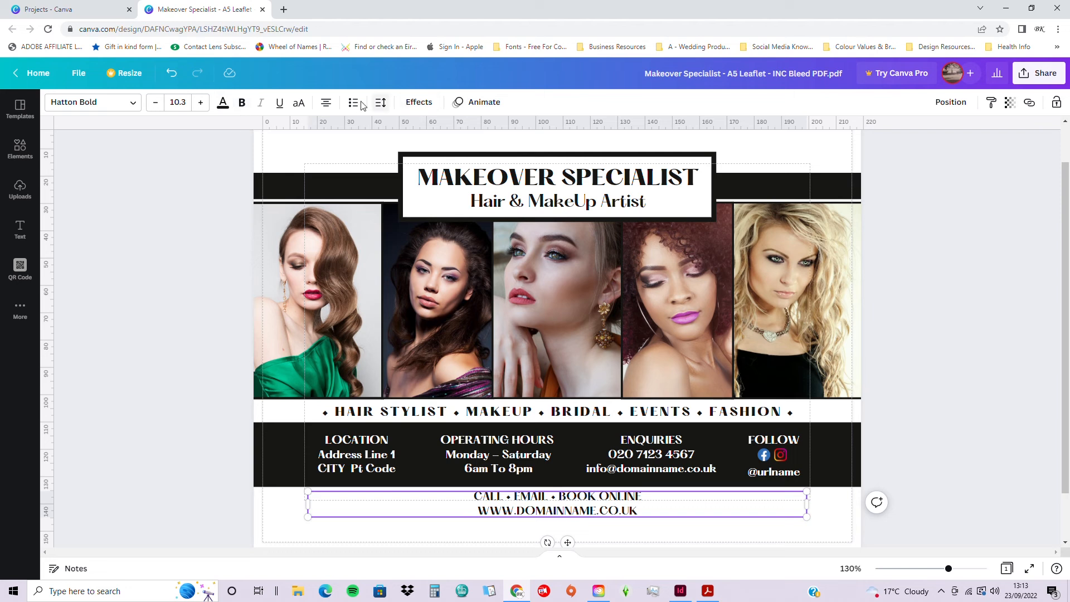
left_click(240, 103)
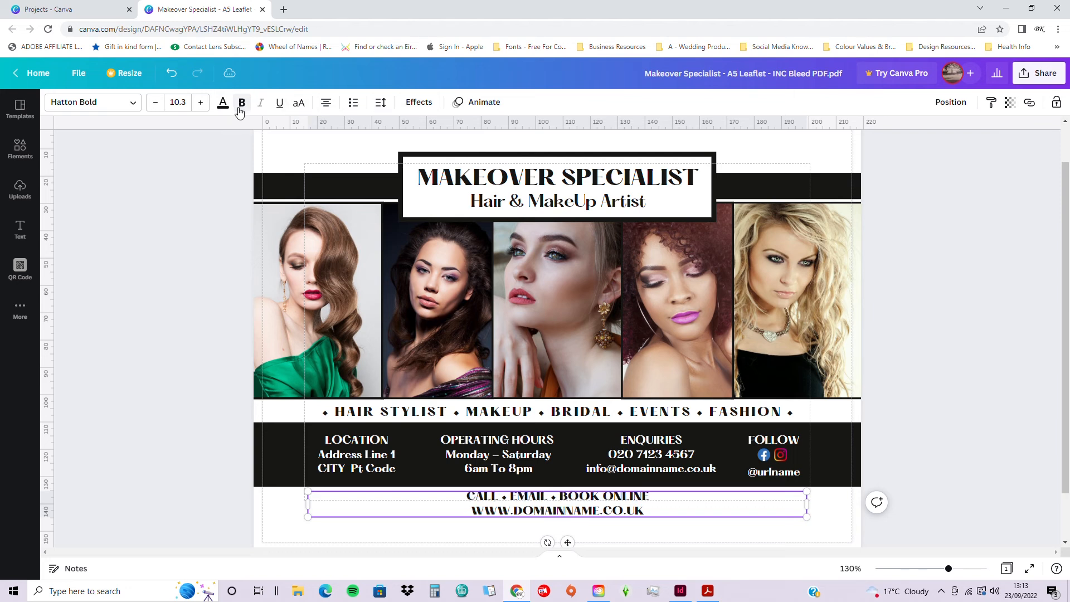
left_click(904, 435)
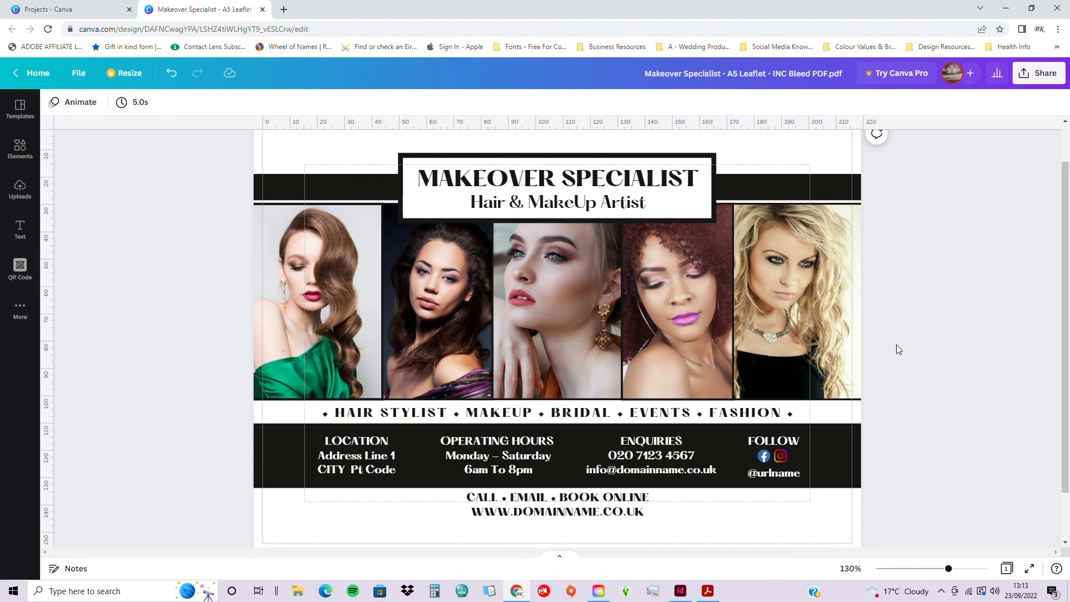
scroll(896, 345, "up", 1)
scroll(896, 344, "down", 1)
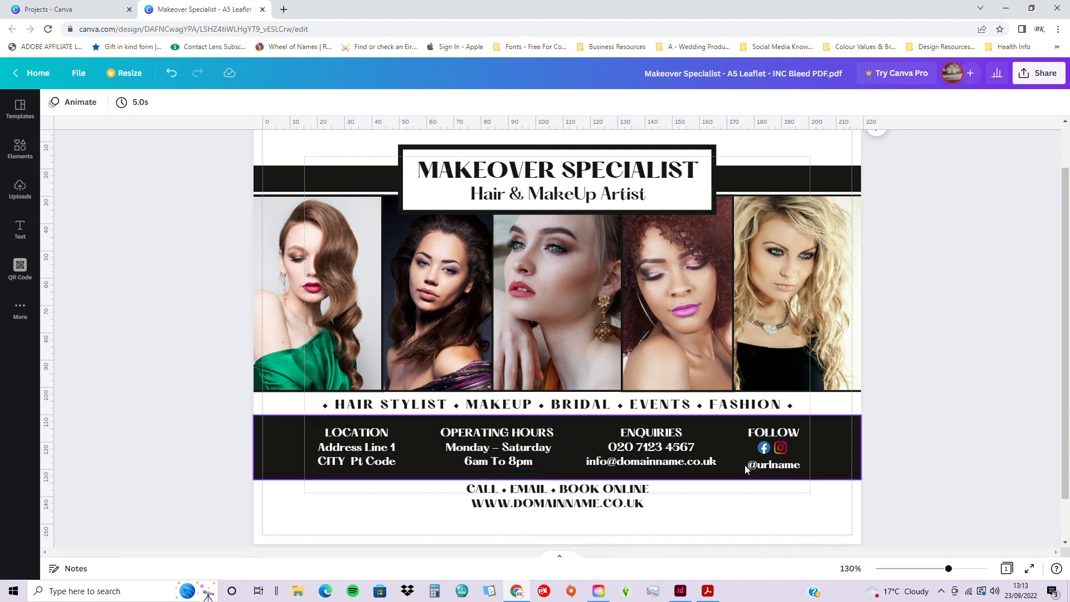
left_click(788, 471)
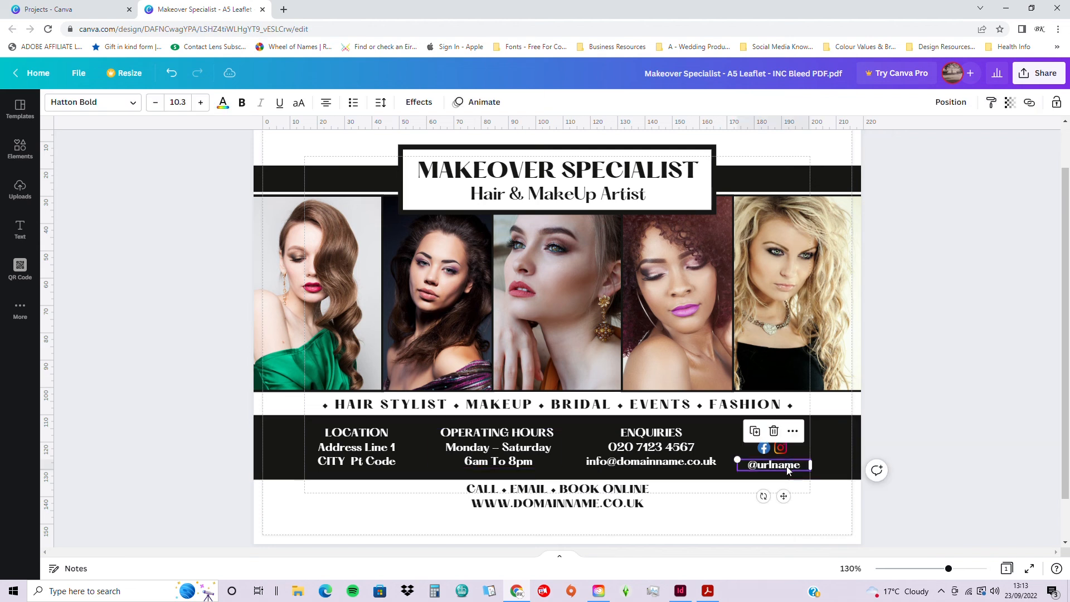
left_click_drag(788, 471, 786, 465)
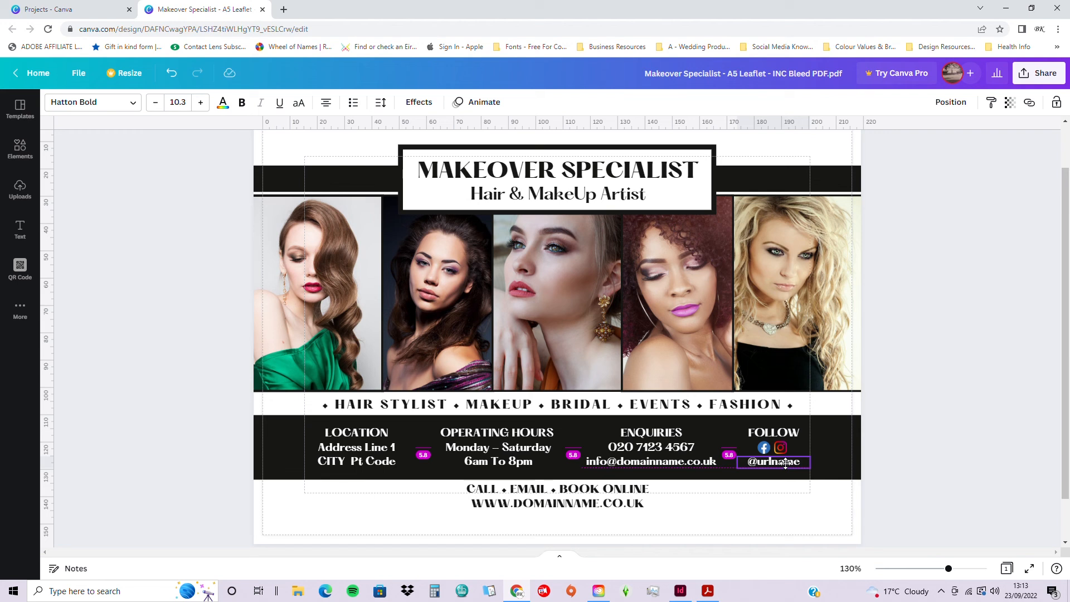
left_click_drag(785, 464, 786, 464)
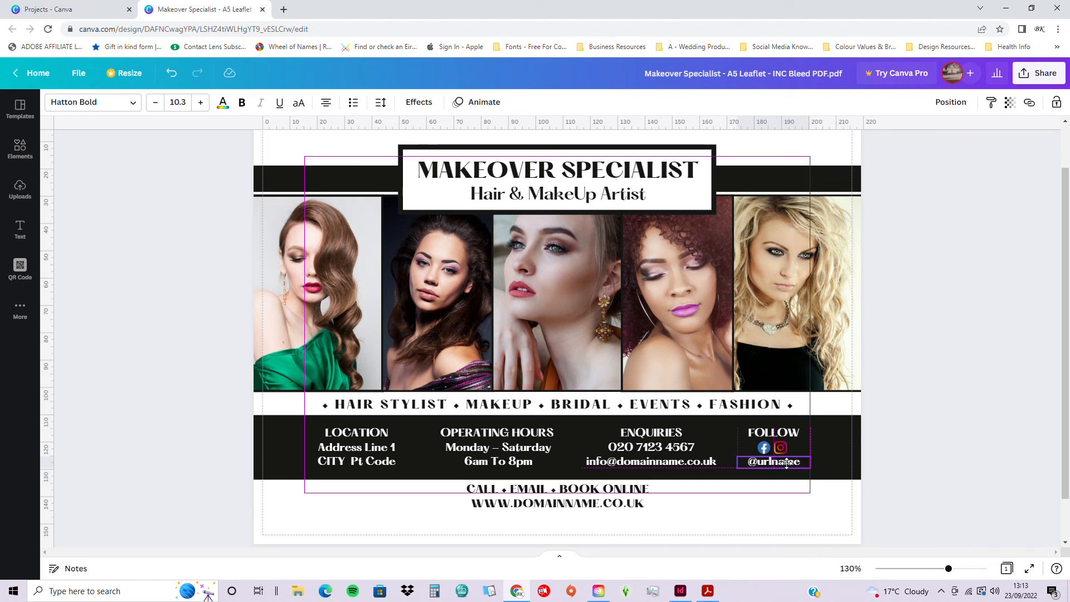
left_click_drag(786, 464, 786, 464)
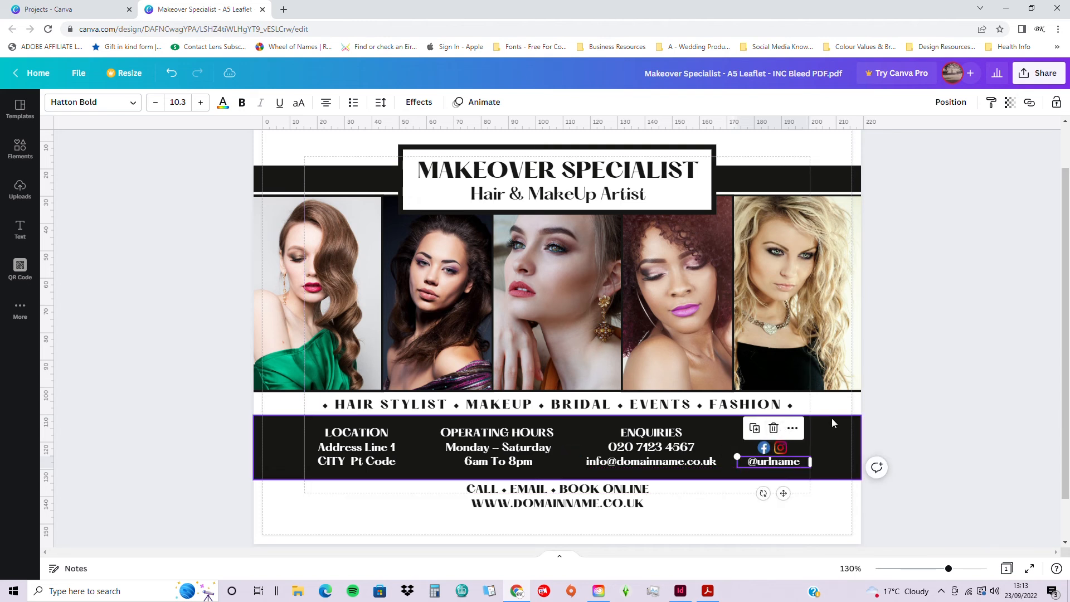
Nudge the FOLLOW heading in the black band to line up with the other column headings and centre above the social icons
key("ctrl+z")
left_click(788, 435)
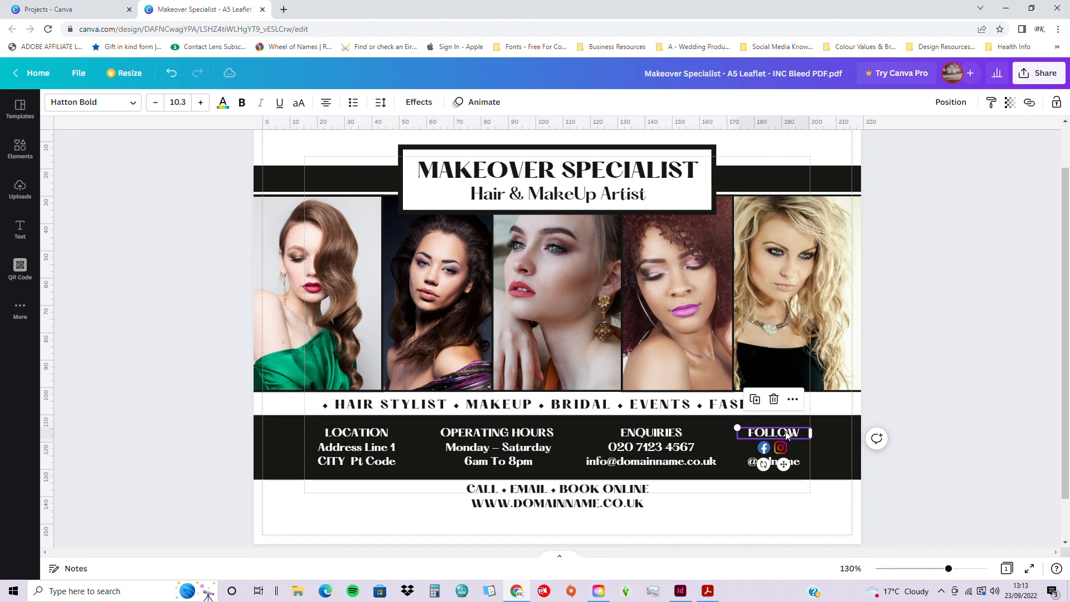
left_click_drag(788, 435, 784, 430)
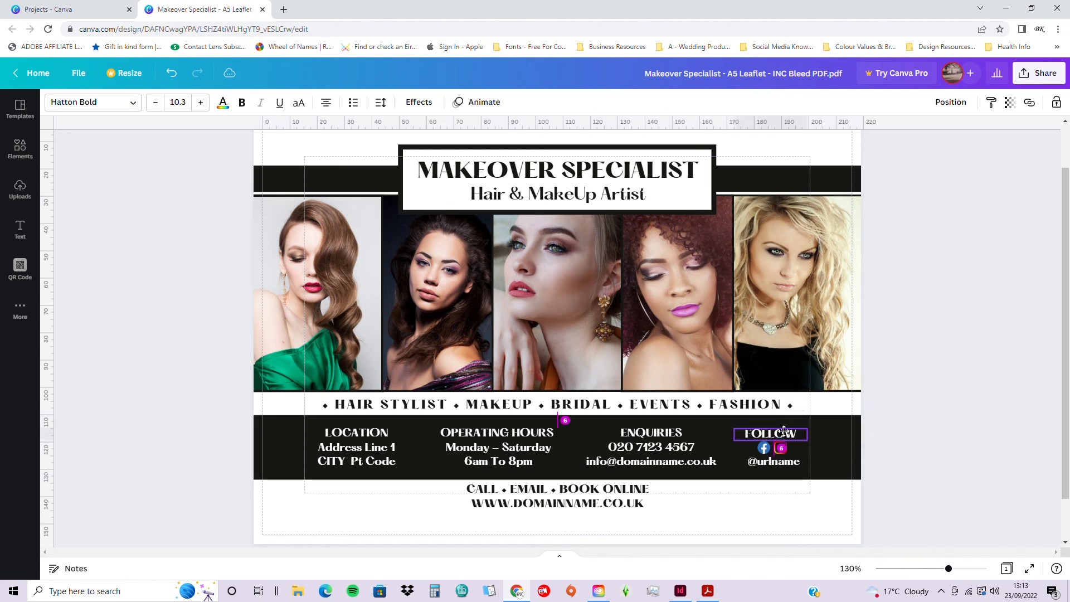
left_click_drag(784, 431, 784, 430)
left_click(841, 439)
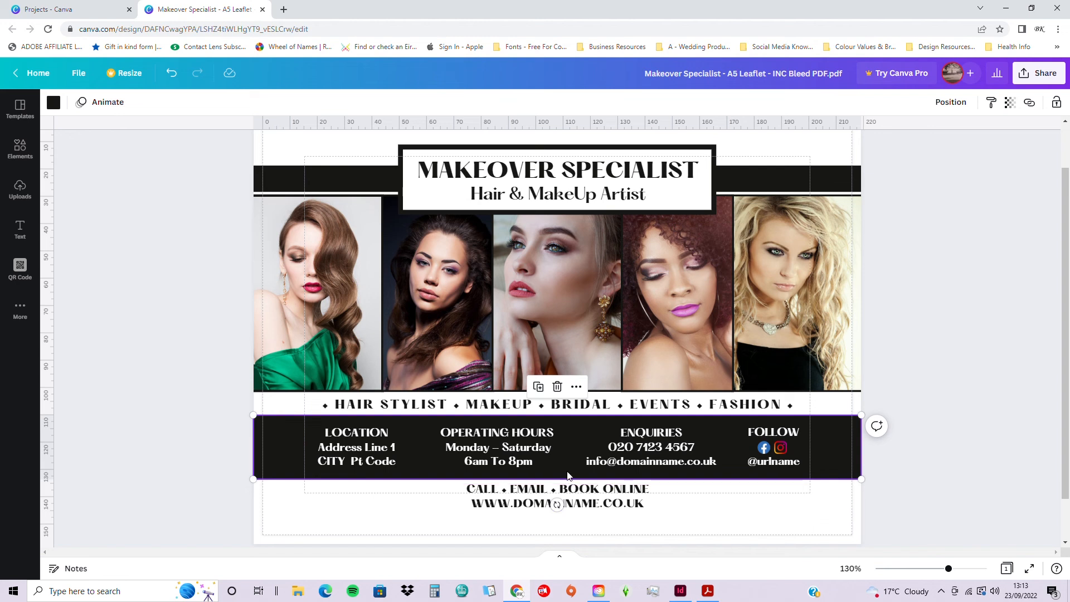
left_click(120, 376)
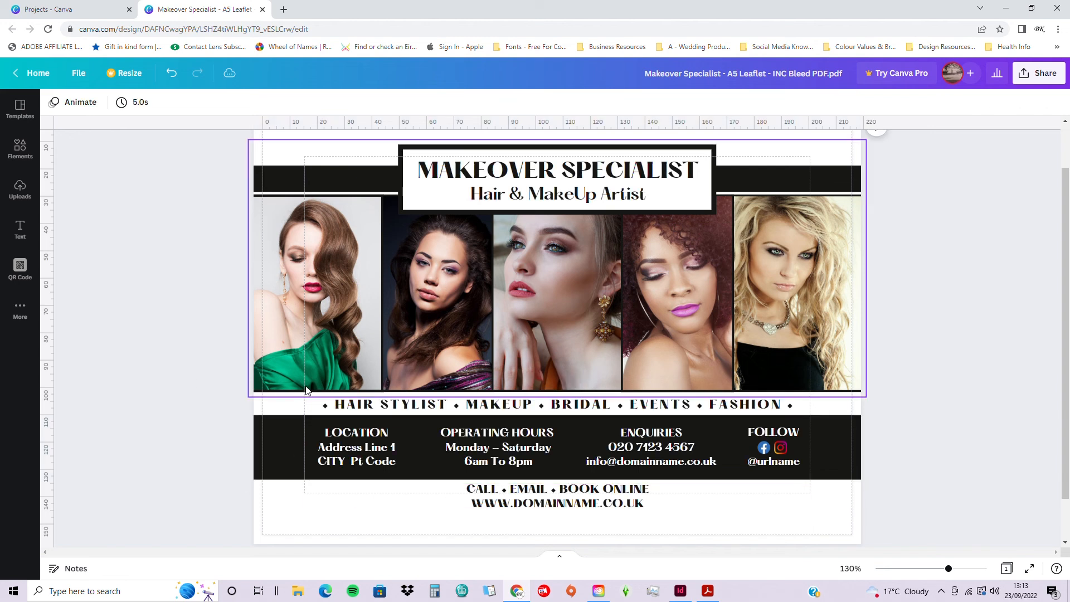
Hide the margins and the print bleed to preview the leaflet at its trimmed size
scroll(305, 384, "up", 1)
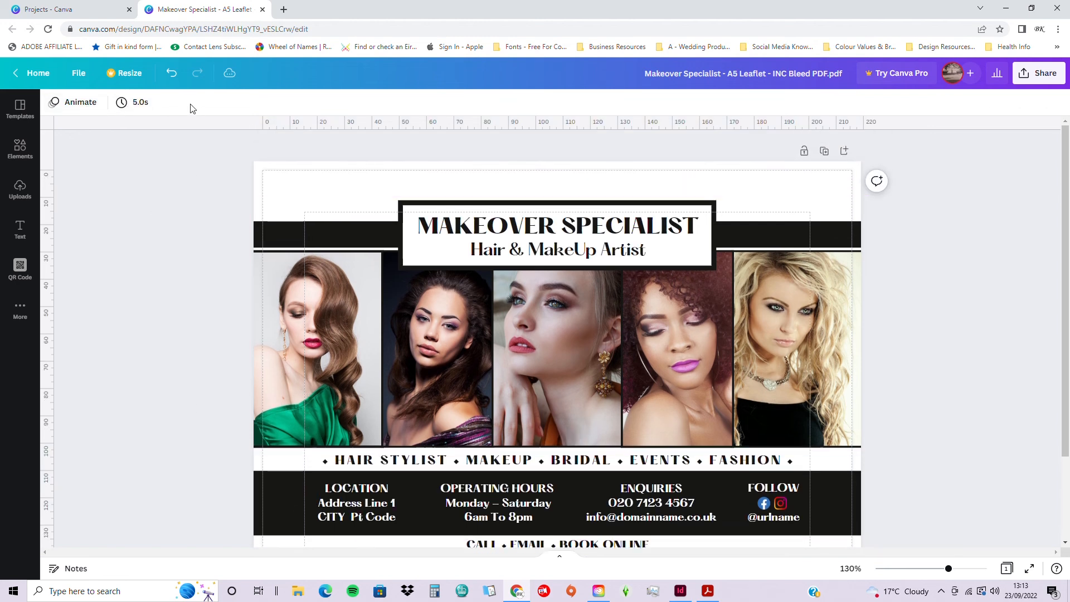
left_click(73, 74)
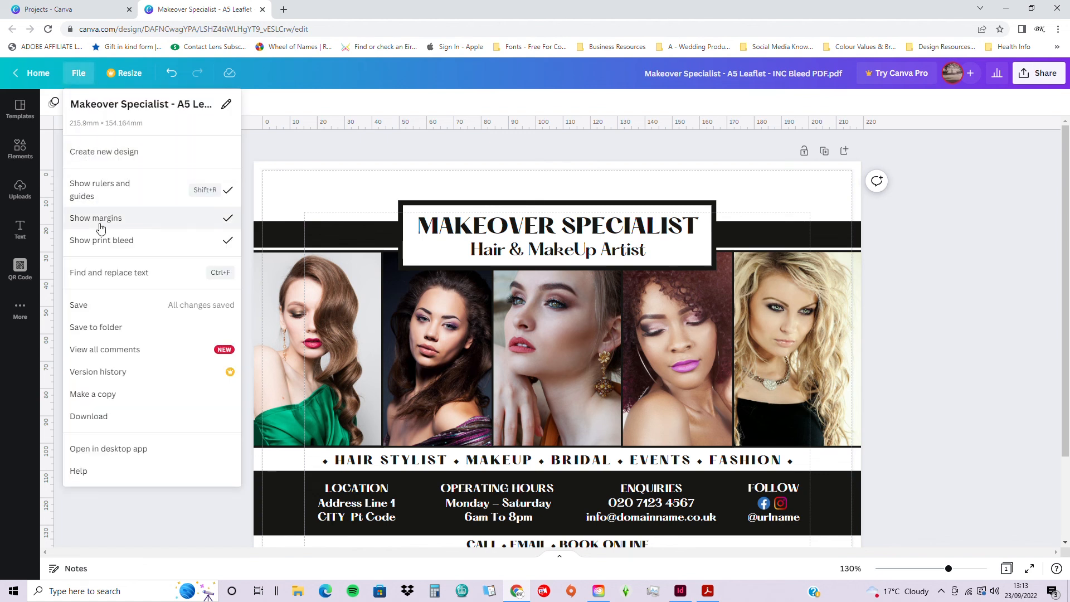
left_click(99, 223)
left_click(72, 78)
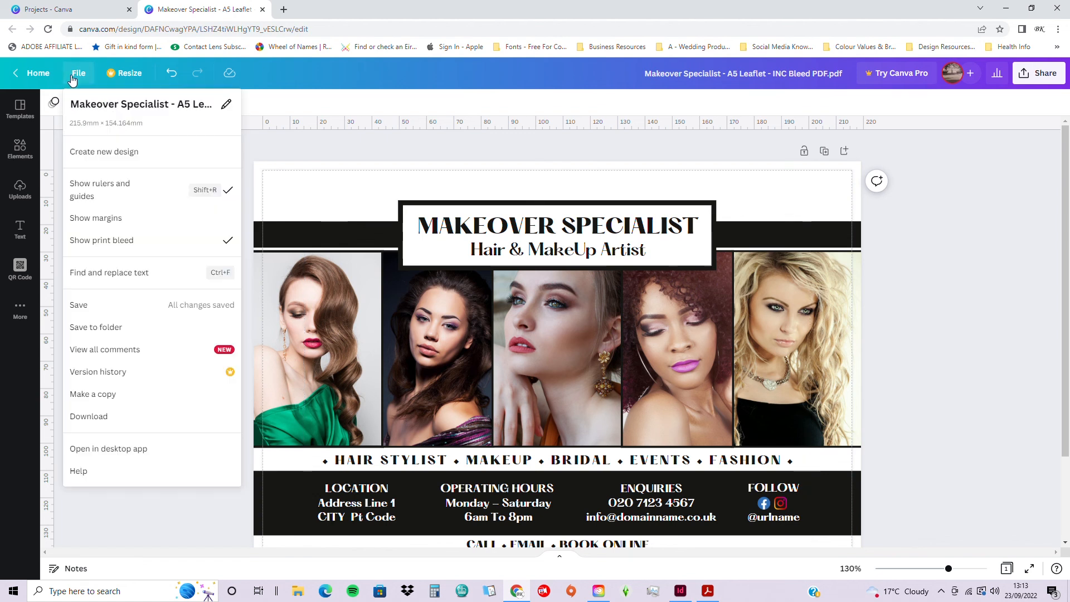
left_click(102, 246)
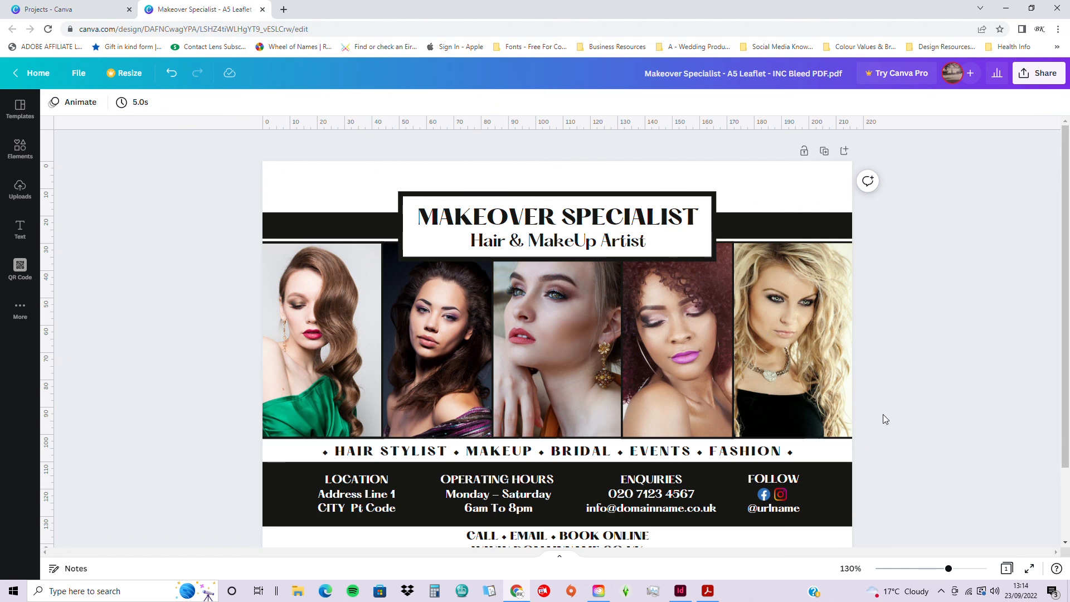
left_click_drag(1064, 322, 1065, 343)
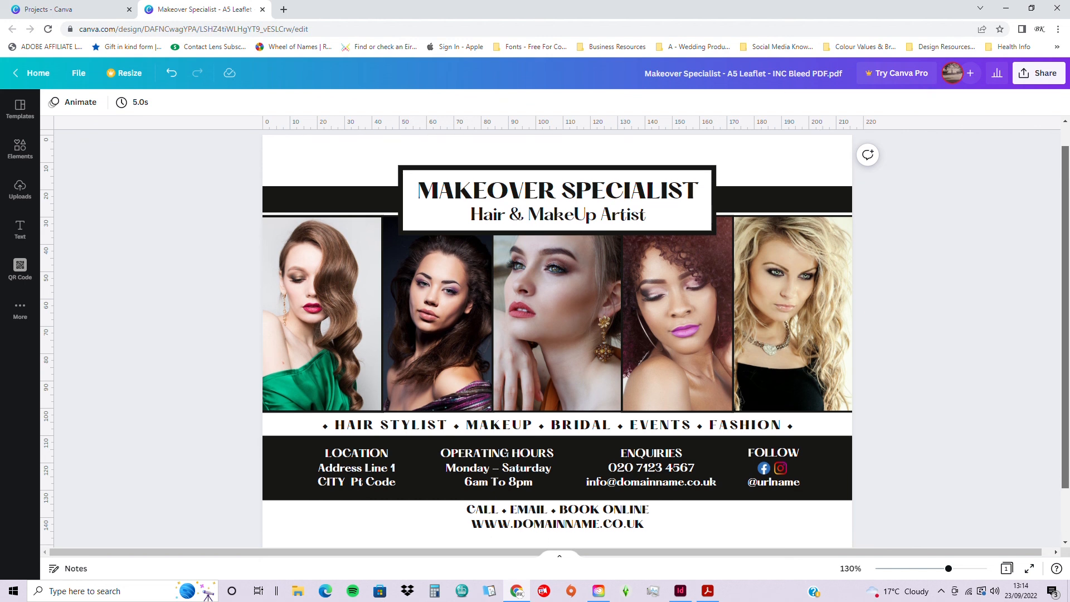